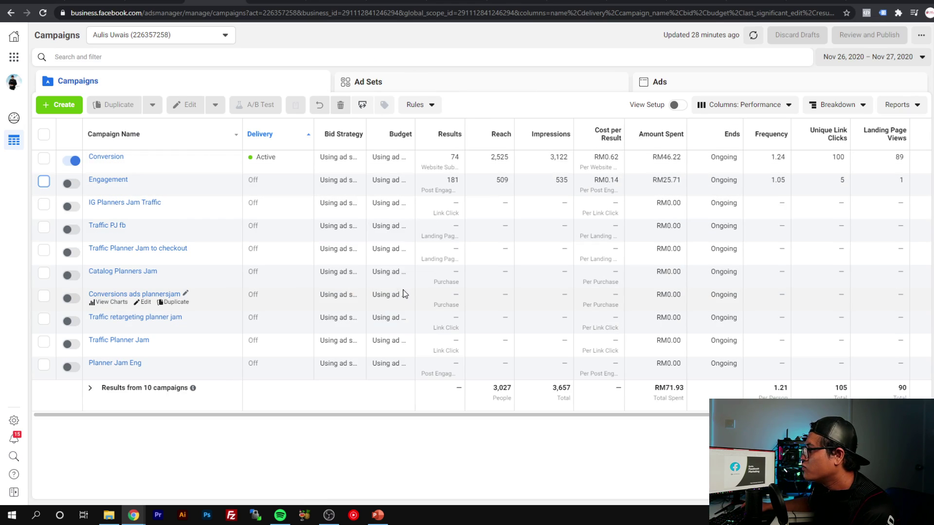
- Create a new auction campaign with the Traffic objective
click(57, 112)
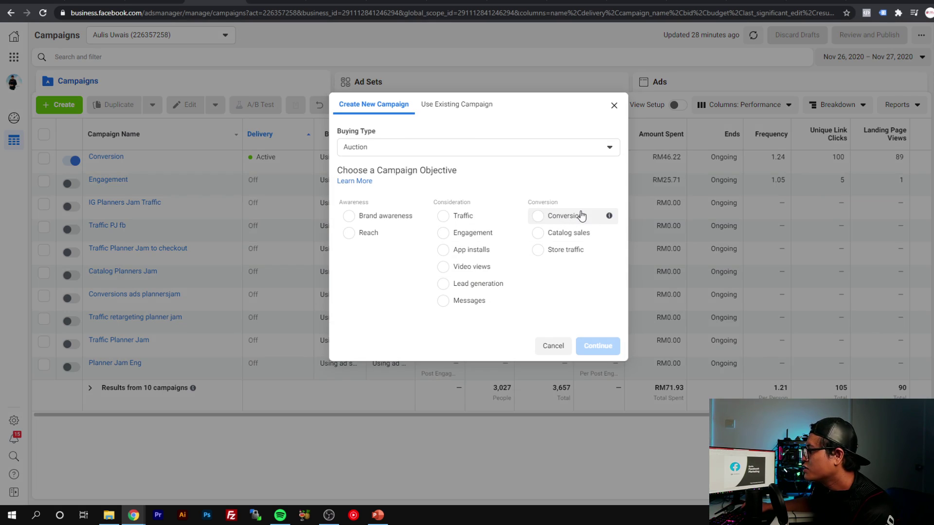
click(471, 216)
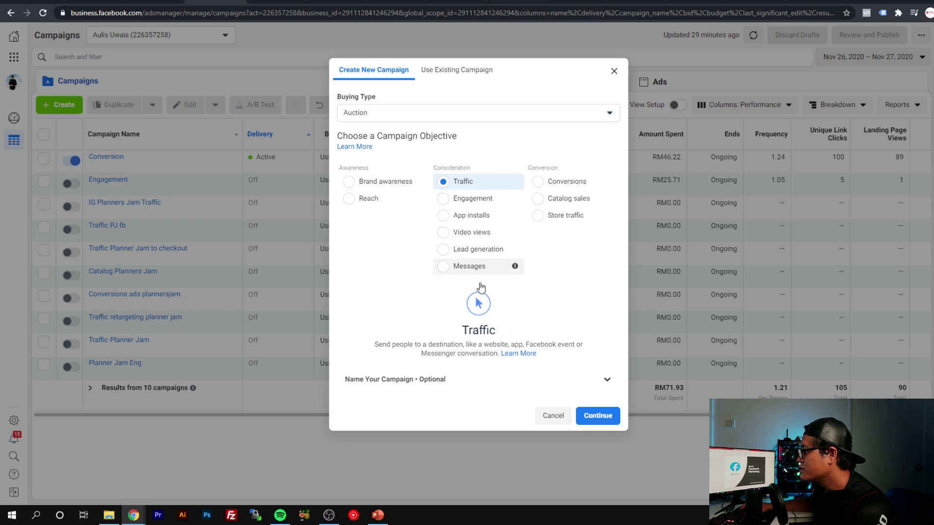
click(604, 420)
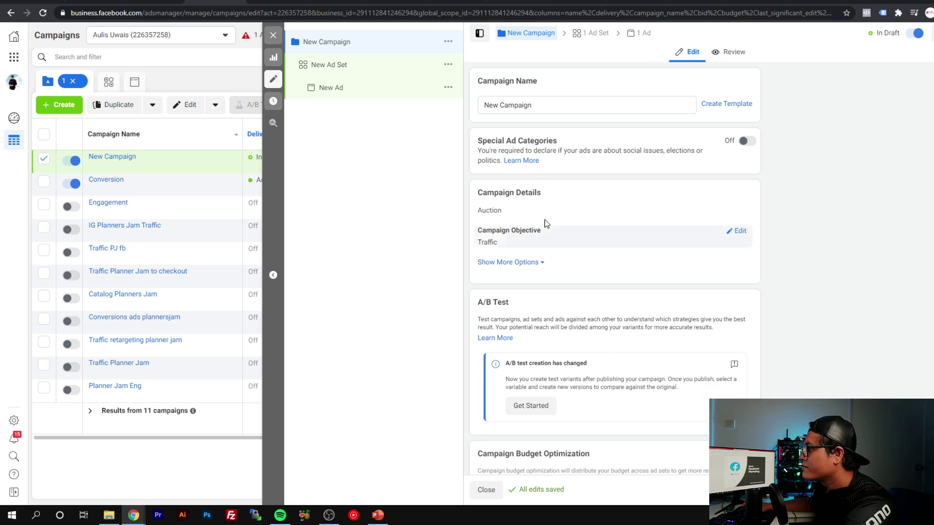
- Name the new campaign "Traffic testing"
drag(545, 104, 488, 111)
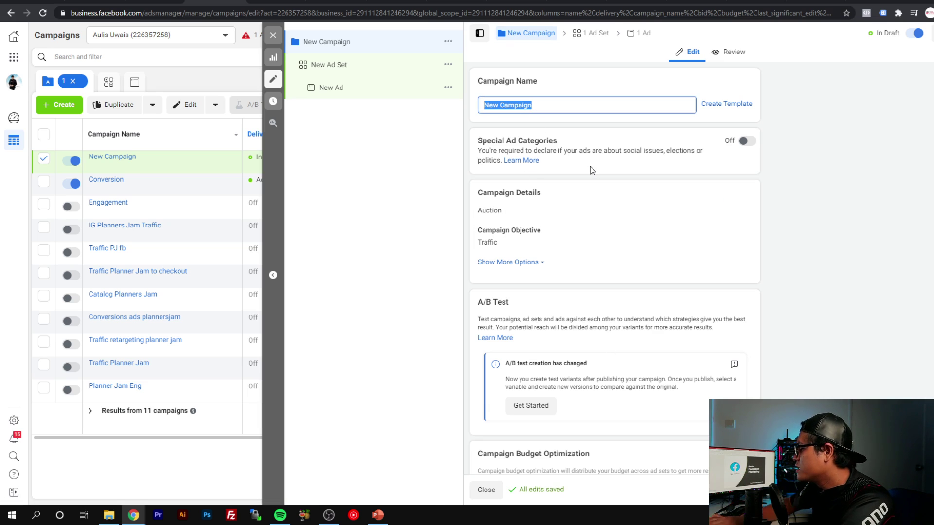
text(Trra)
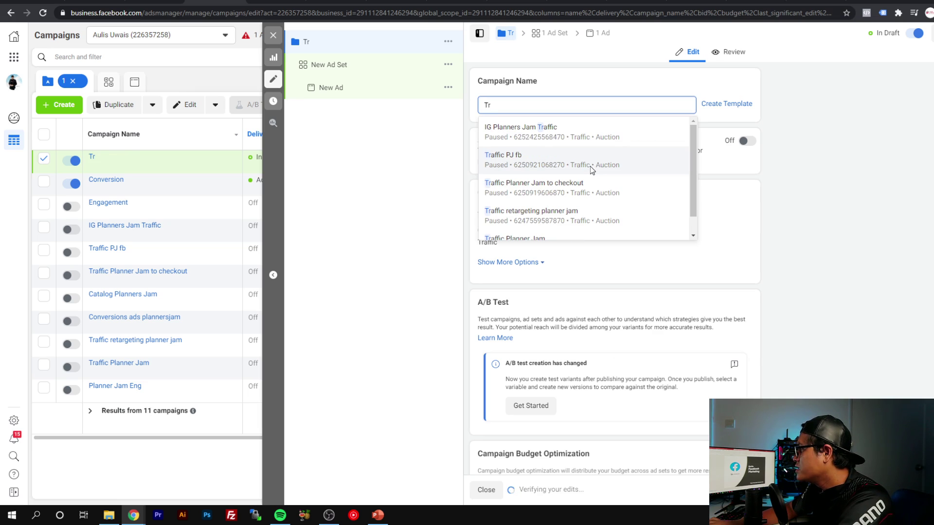
key(BackSpace)
key(BackSpace)
key(BackSpace)
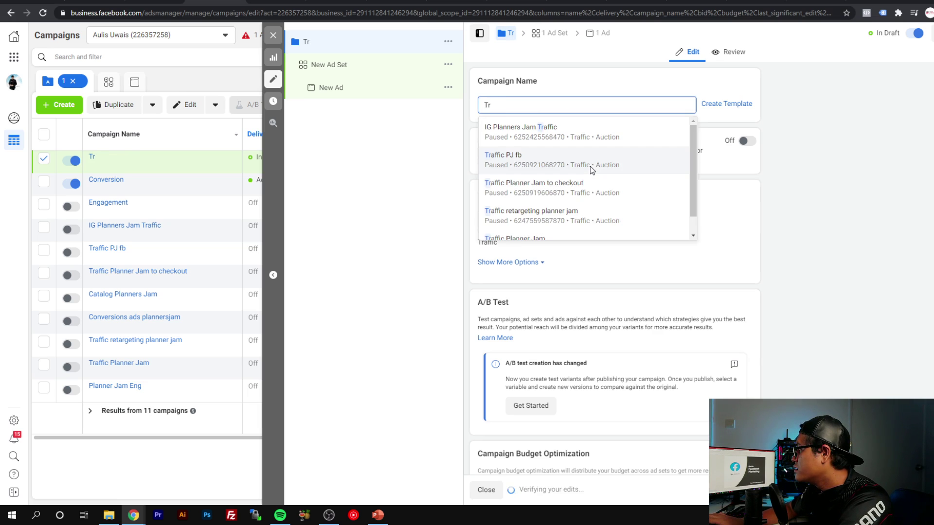
text(raffic)
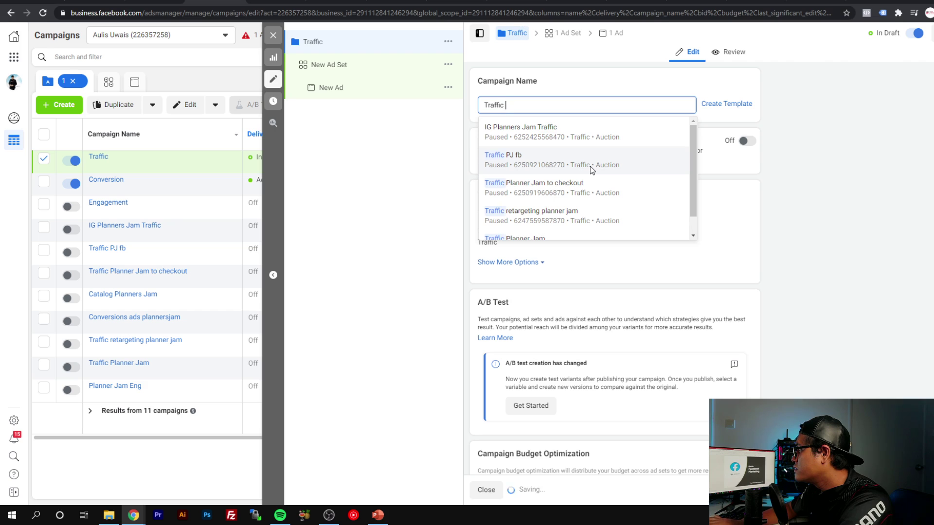
text( testing)
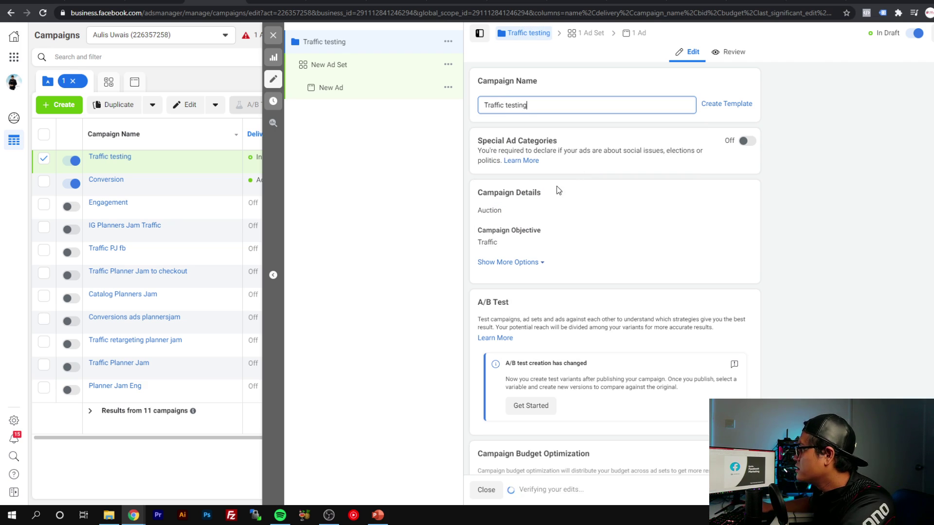
click(607, 140)
scroll(634, 124, down, 1)
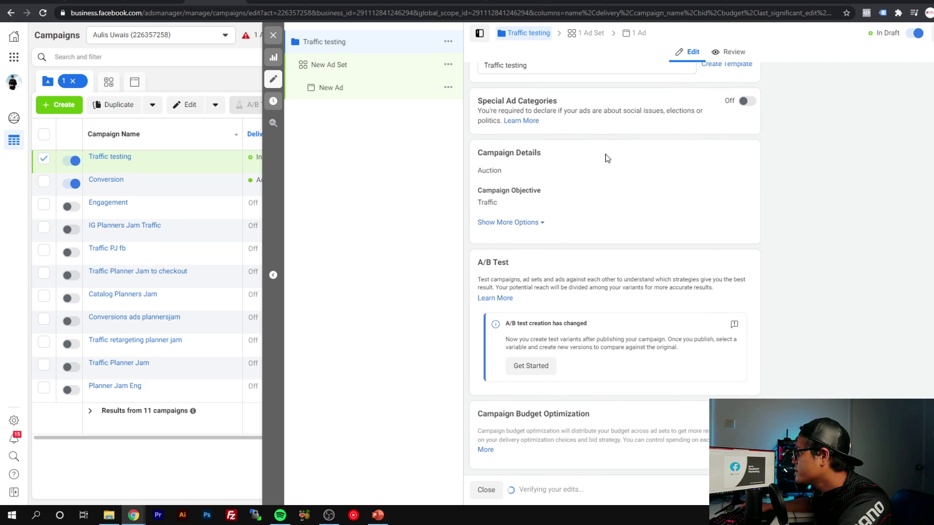
scroll(519, 187, up, 1)
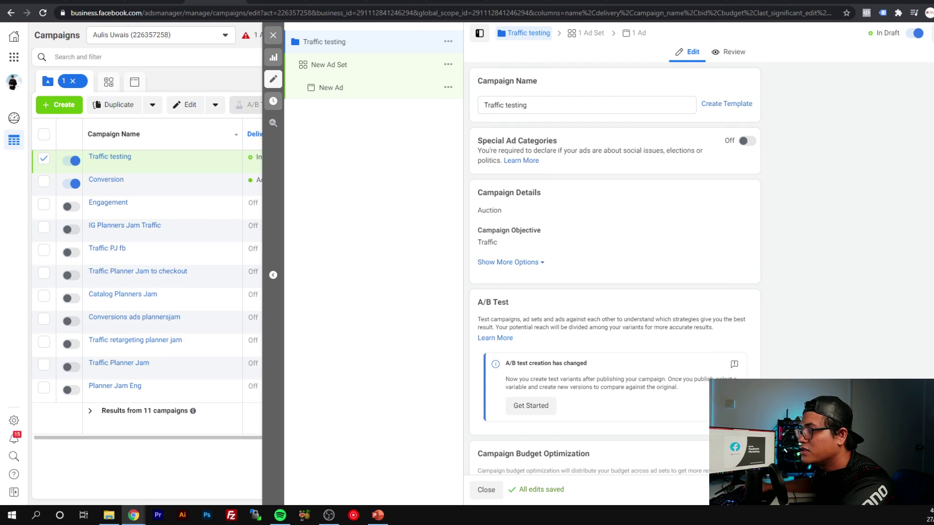
- Continue to the ad set level and name the ad set "Audience 1 testing"
click(924, 490)
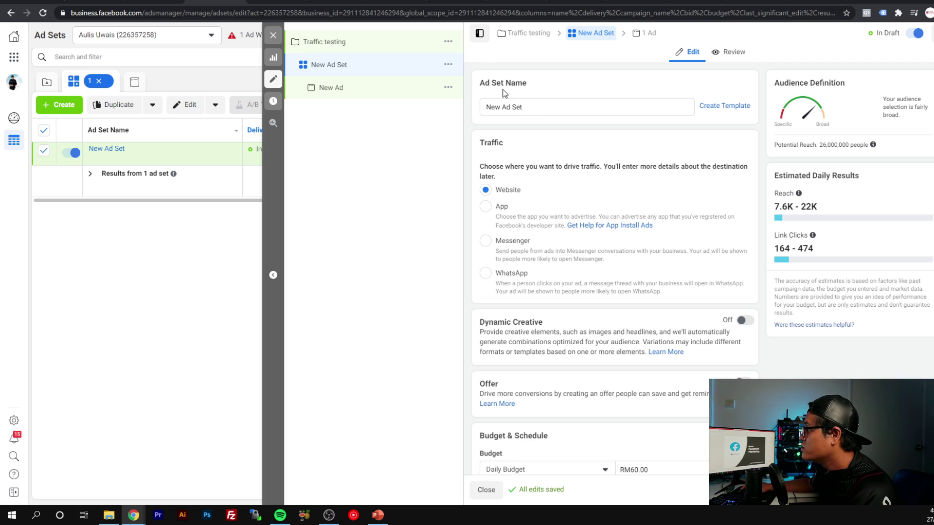
drag(531, 106, 440, 119)
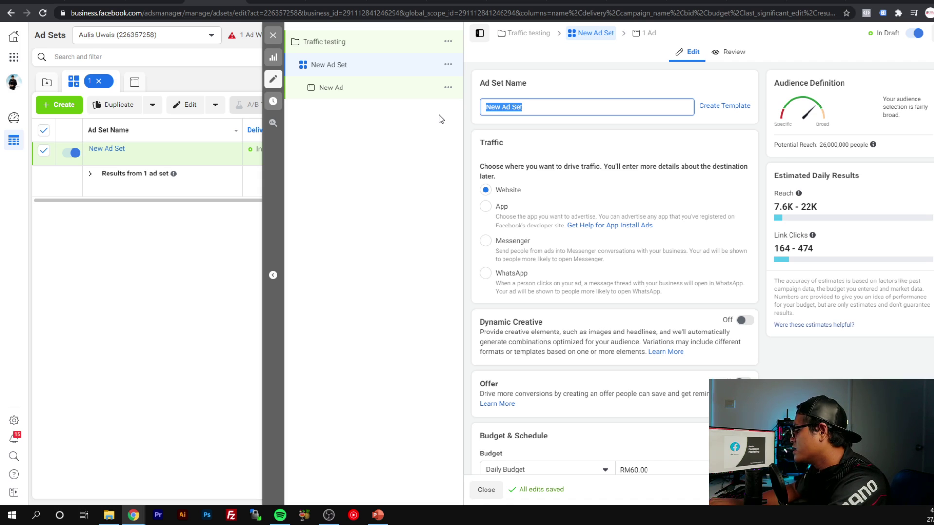
text(Audie)
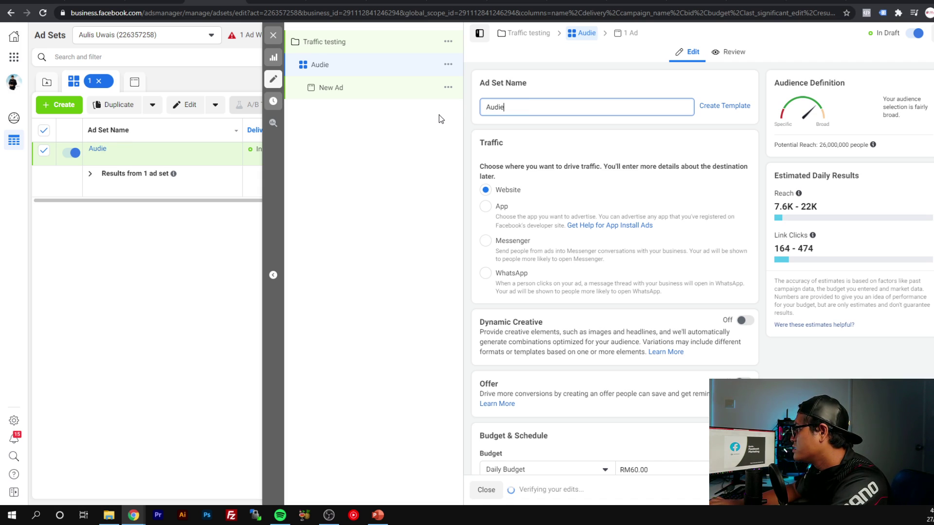
text(c)
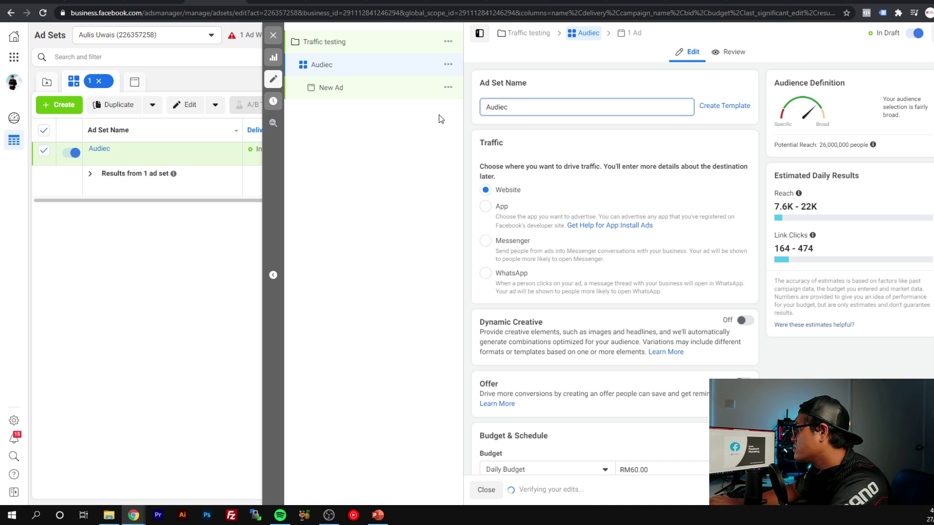
key(BackSpace)
text(nce 1)
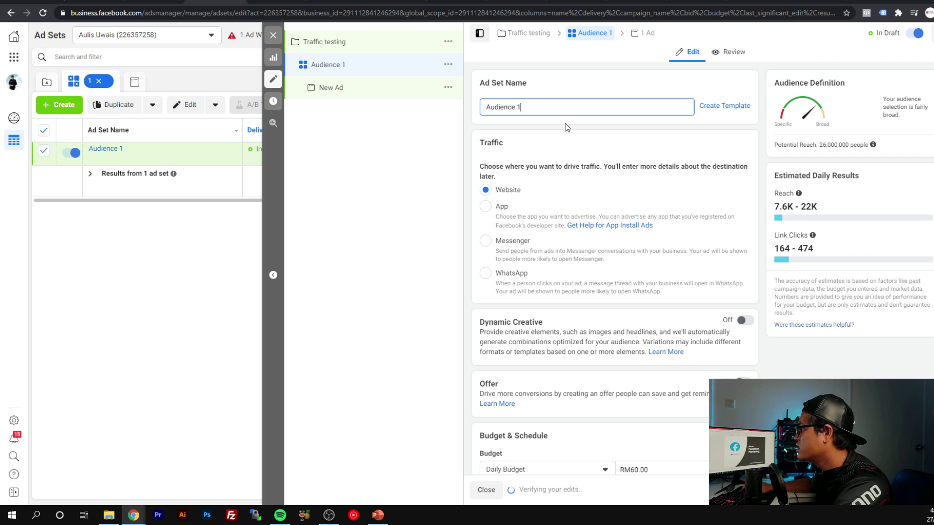
text( tesi)
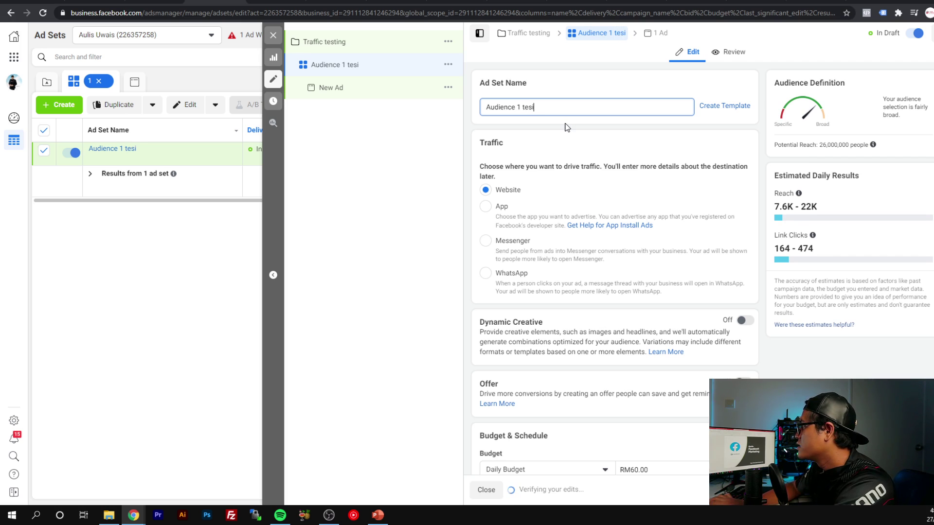
key(BackSpace)
text(ting)
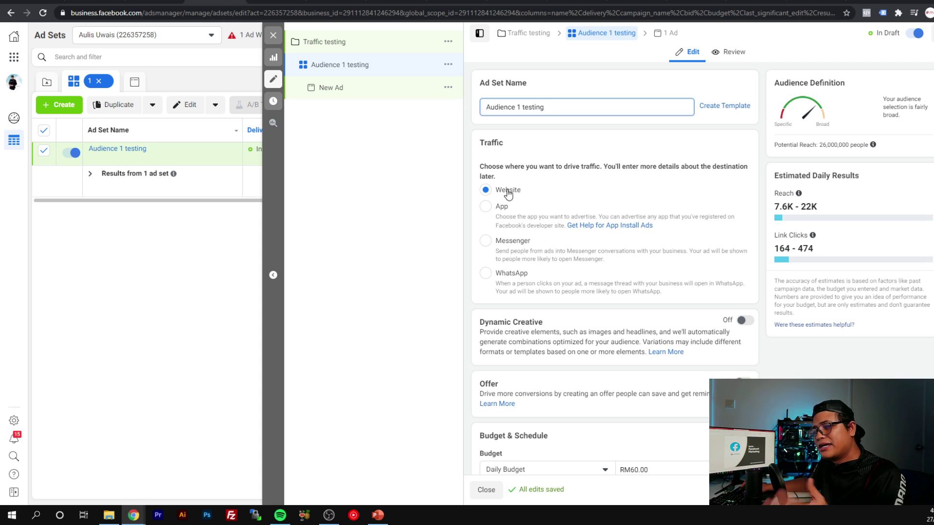
- Try Messenger as the ad set's traffic destination and return it to Website
click(516, 243)
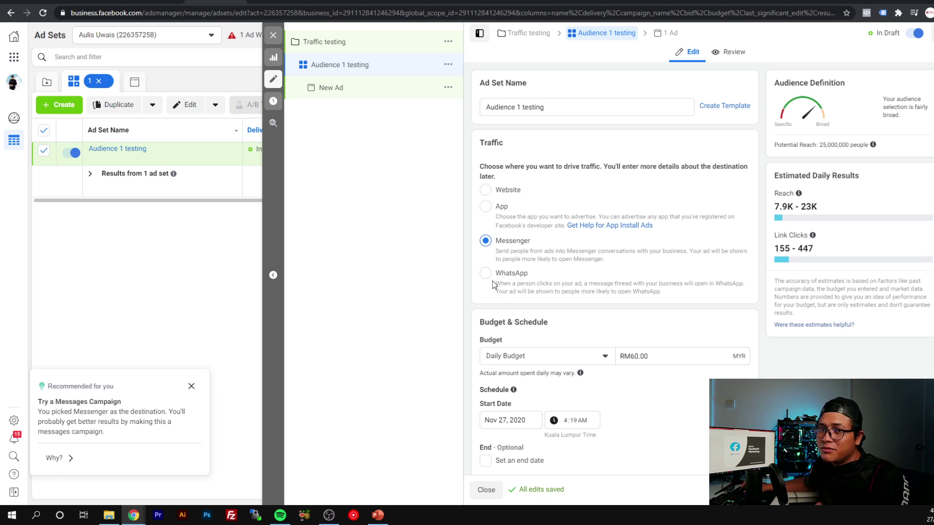
click(486, 191)
- Switch the ad set's budget type to Lifetime Budget
scroll(658, 265, down, 5)
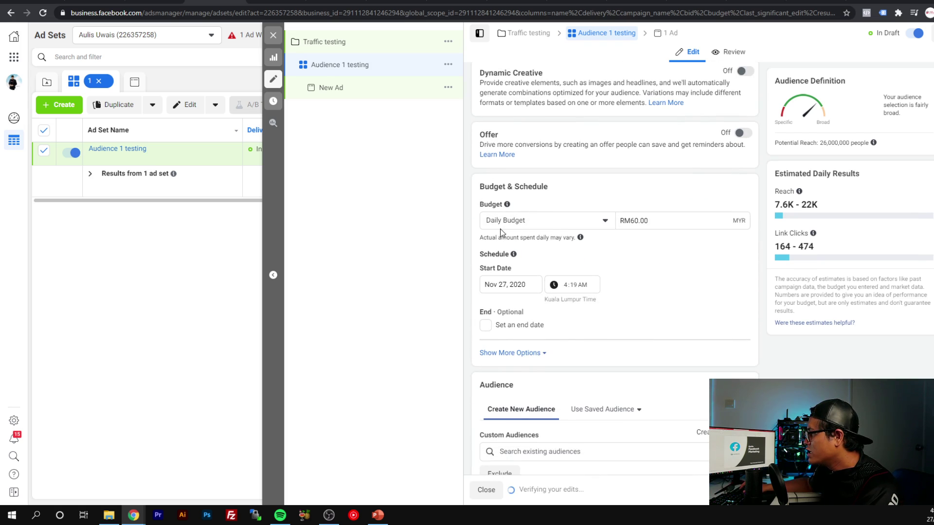
click(558, 222)
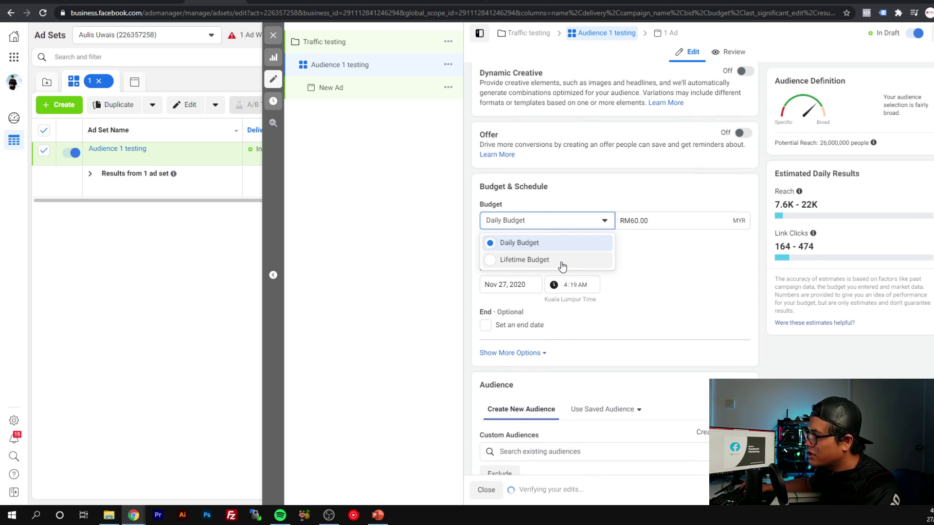
click(591, 260)
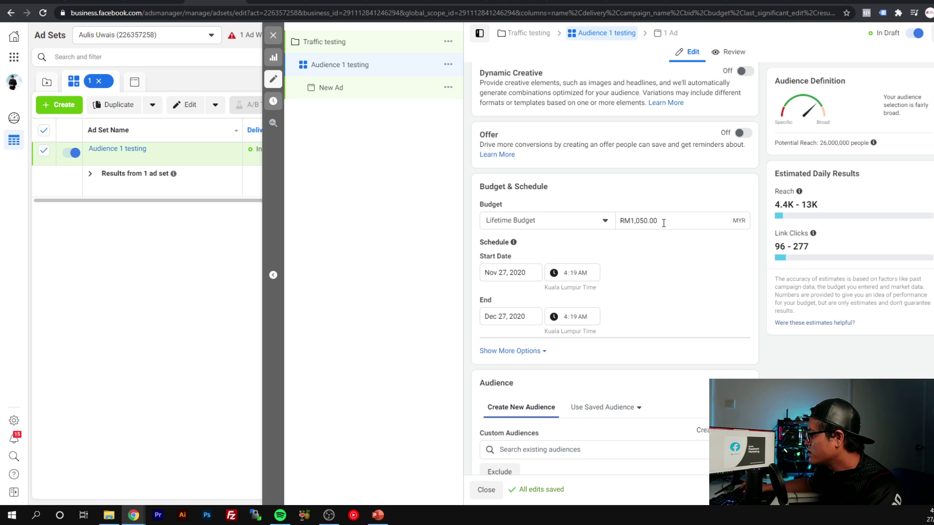
- Set the ad set to a Daily Budget of RM10.00 and remove its end date
key(ctrl+plus)
key(ctrl+plus)
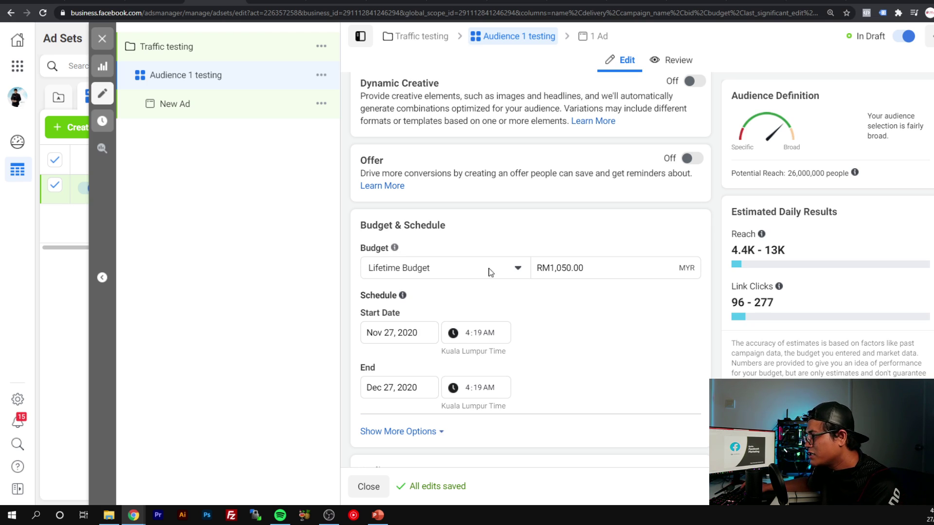
click(520, 272)
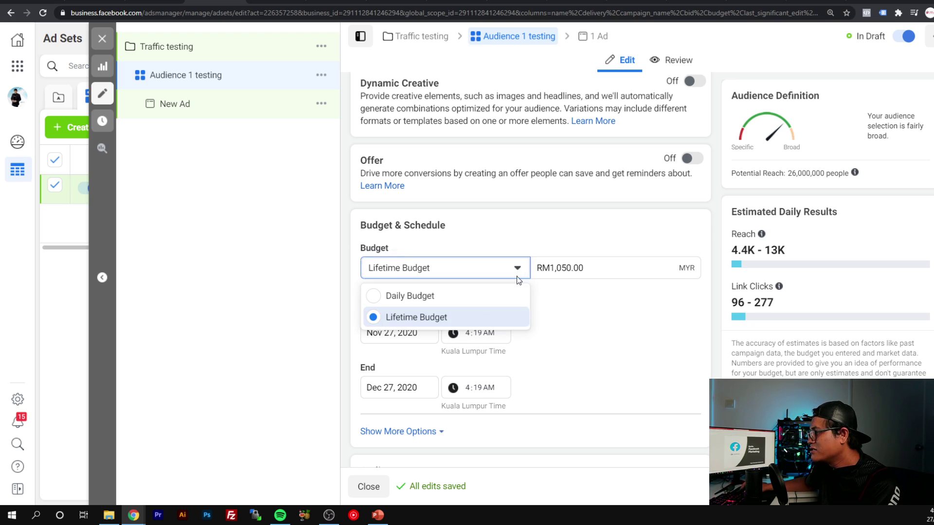
click(470, 302)
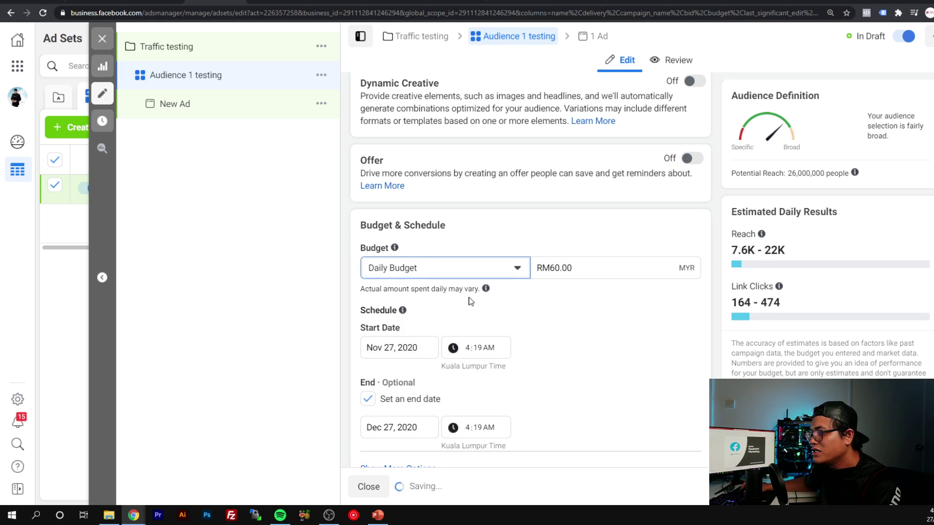
click(555, 268)
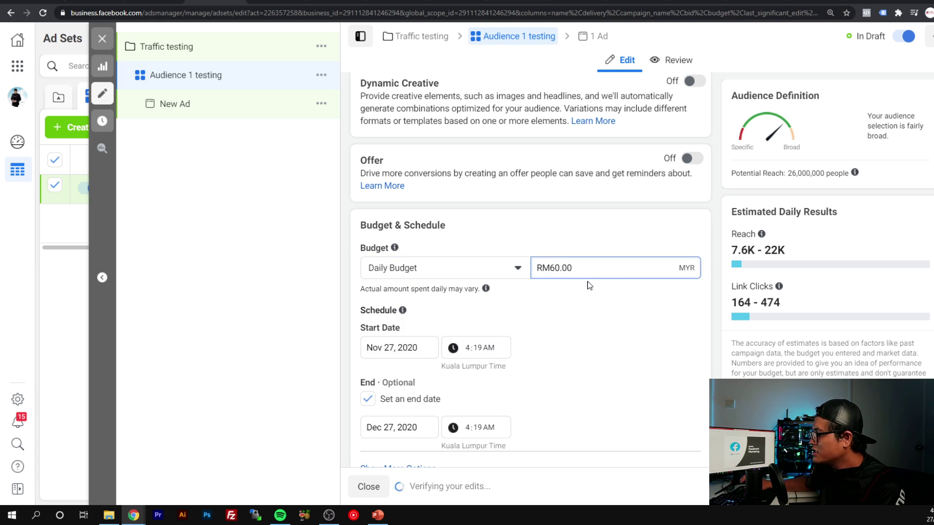
key(BackSpace)
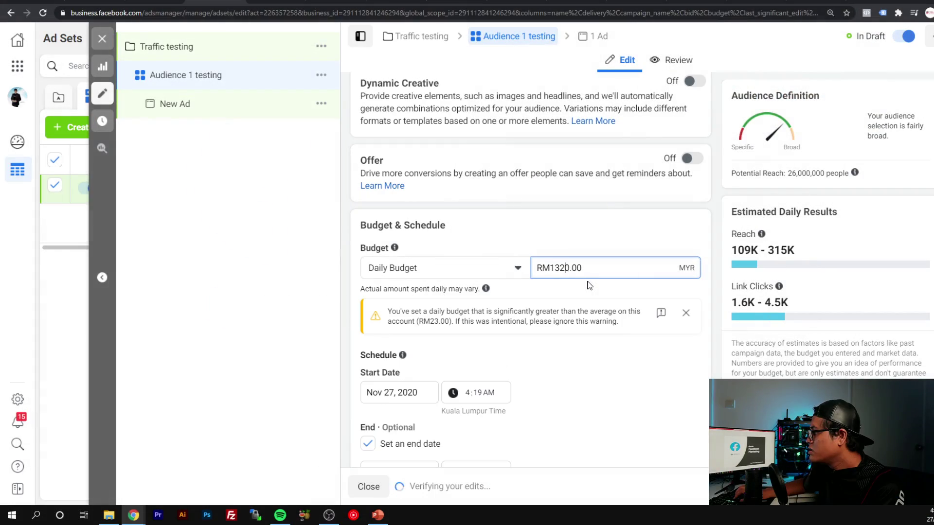
key(BackSpace)
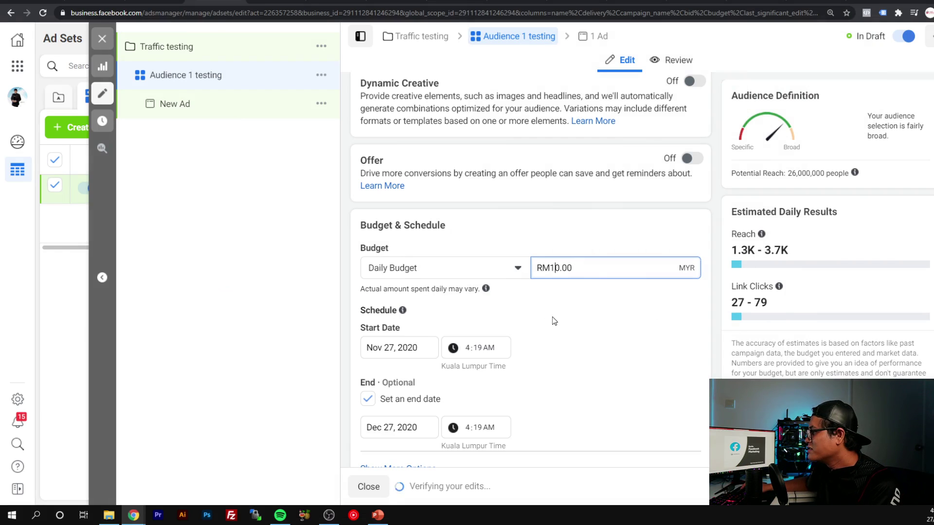
click(552, 316)
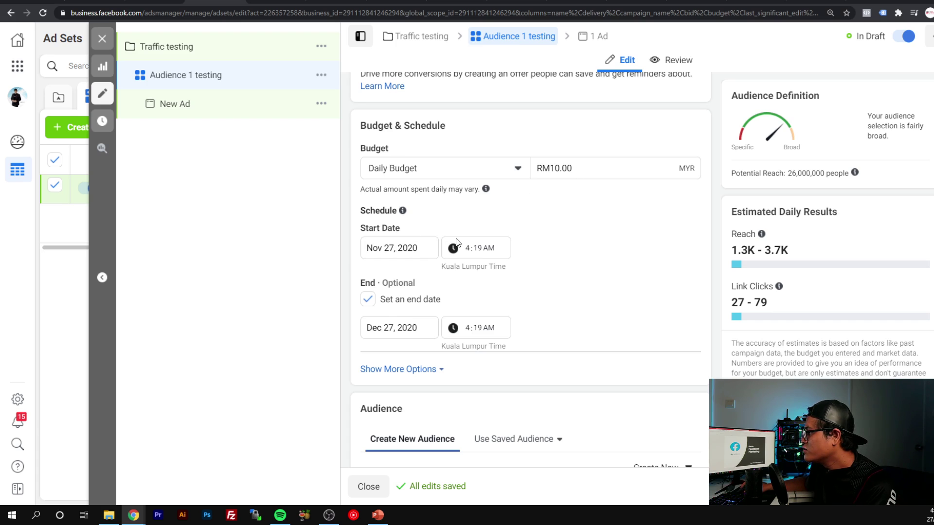
click(368, 299)
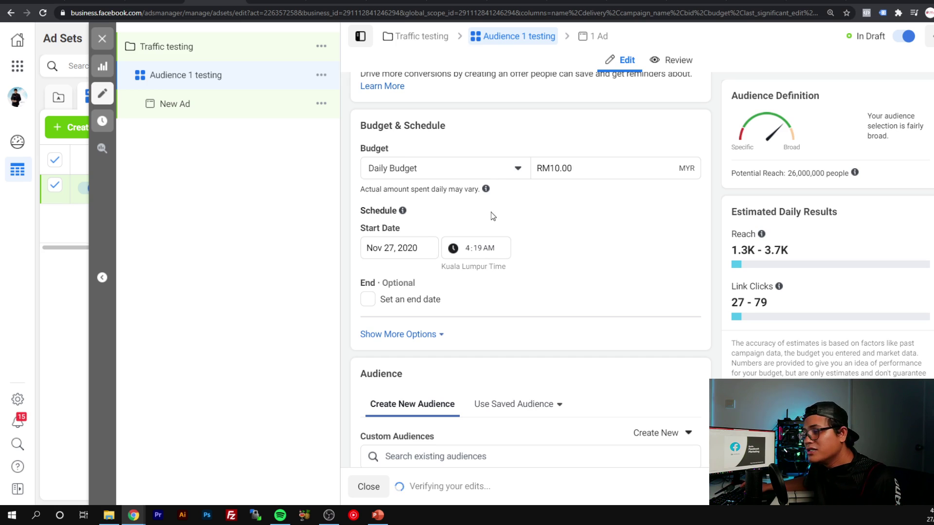
- Add the Engagement - Page custom audience whose name ends in "Engaged Page" to the ad set's new audience
scroll(491, 211, down, 3)
scroll(460, 229, down, 2)
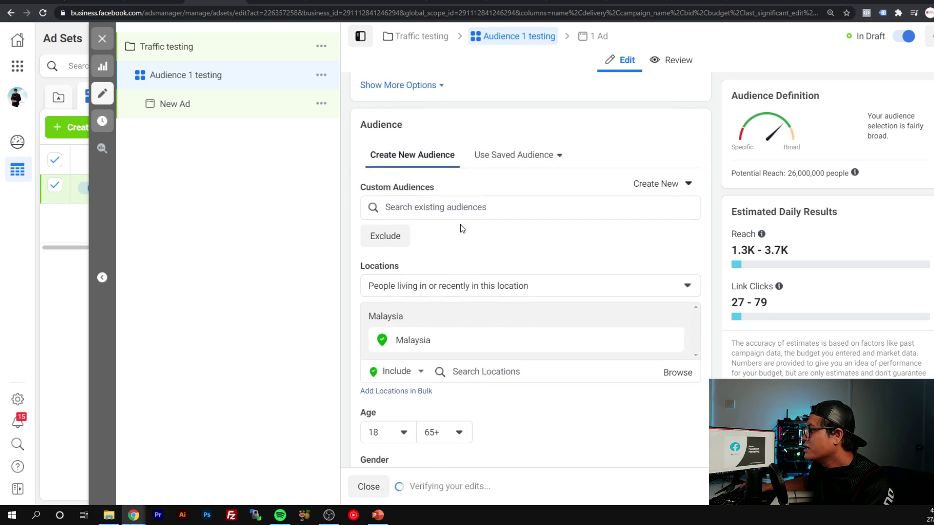
scroll(462, 229, up, 5)
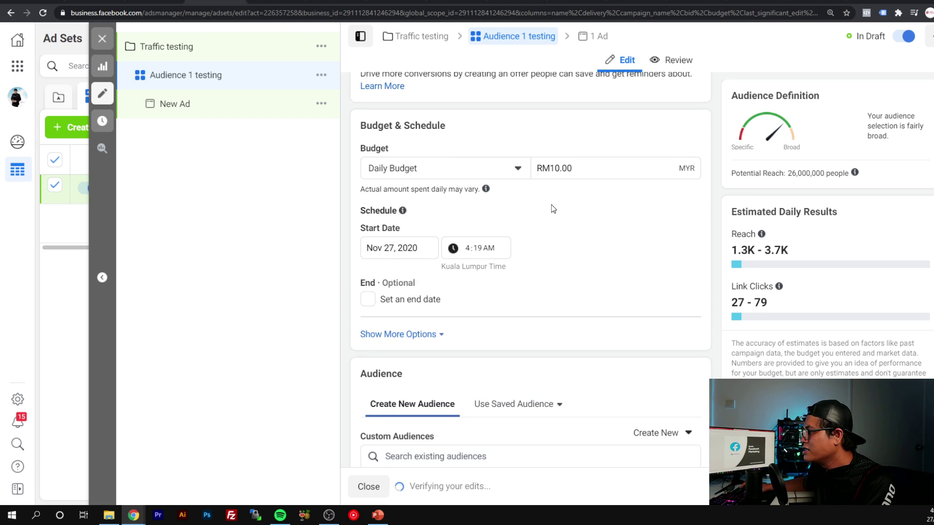
scroll(553, 208, down, 2)
scroll(552, 208, down, 3)
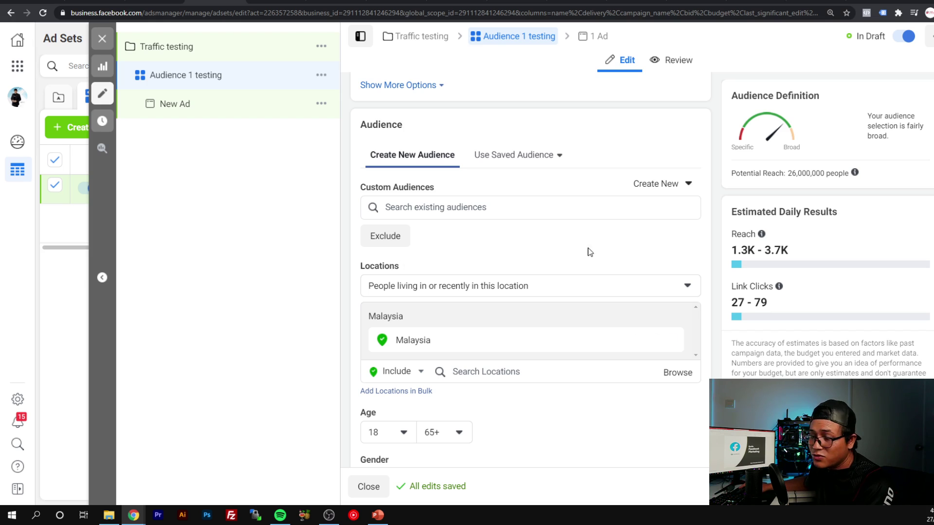
click(476, 207)
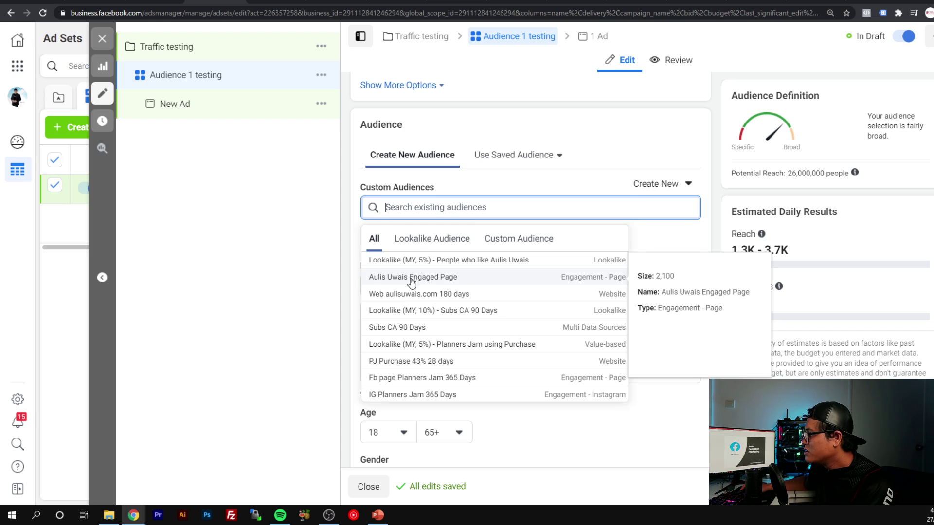
click(461, 281)
click(337, 215)
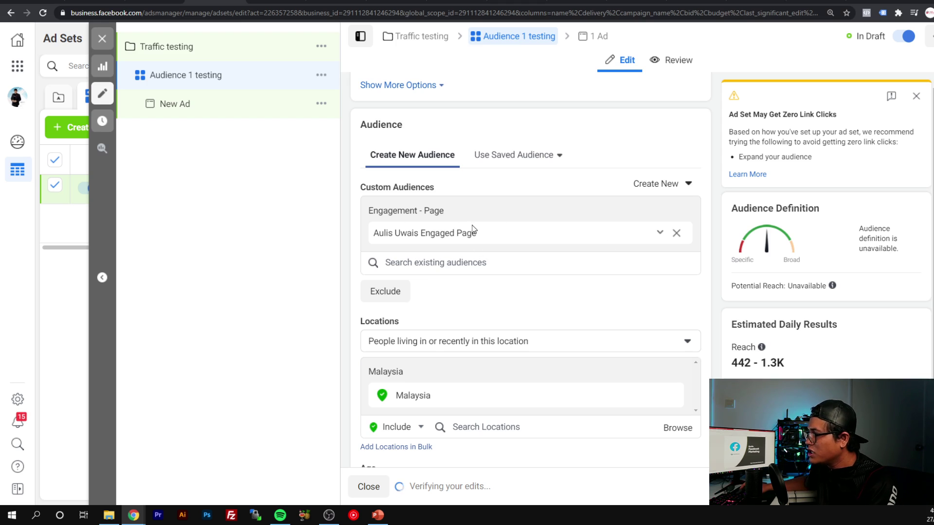
scroll(475, 231, down, 3)
scroll(472, 233, up, 1)
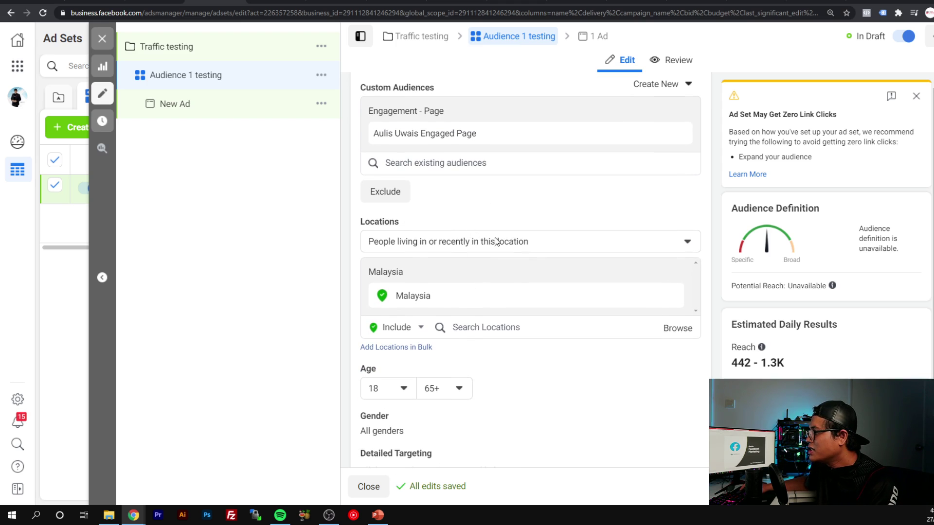
- Set the ad set's location targeting to People living in this location
click(549, 247)
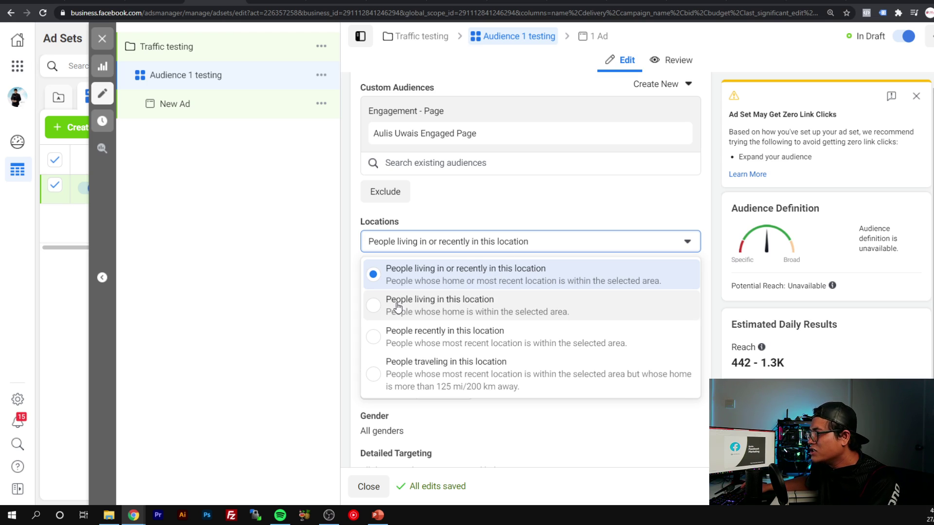
click(452, 307)
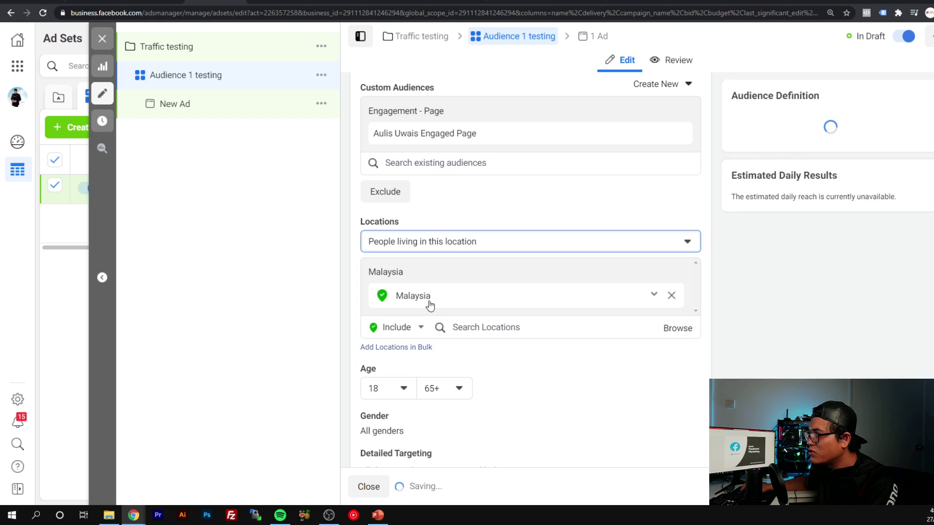
click(445, 242)
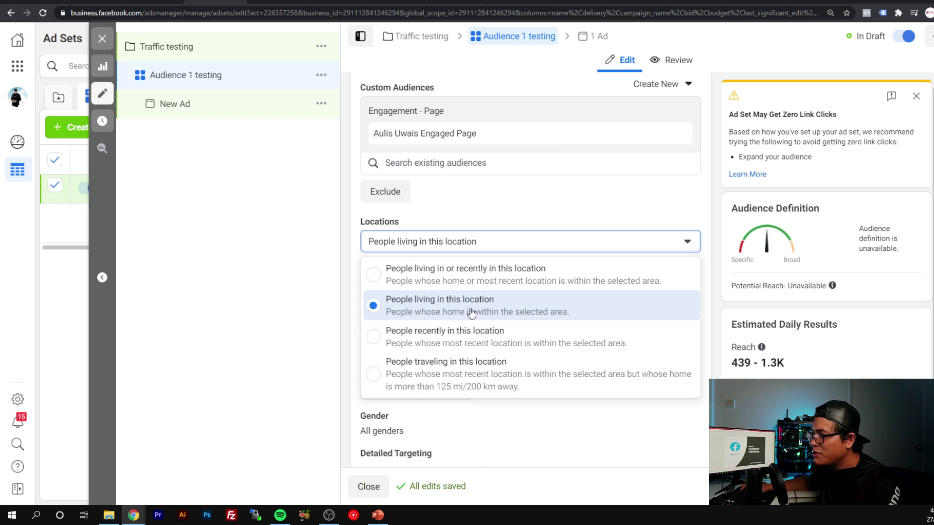
click(517, 308)
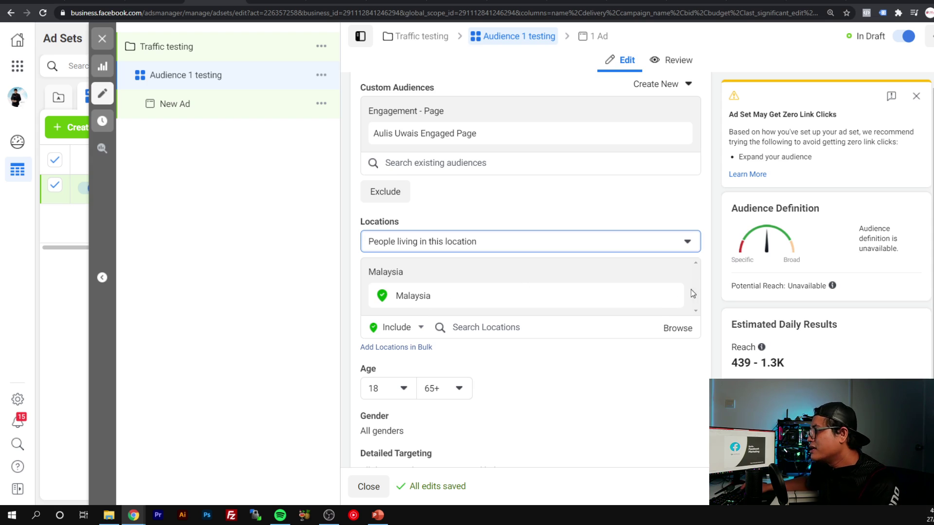
- Remove Malaysia from the targeted locations and include the city of Kajang, Selangor instead
click(672, 297)
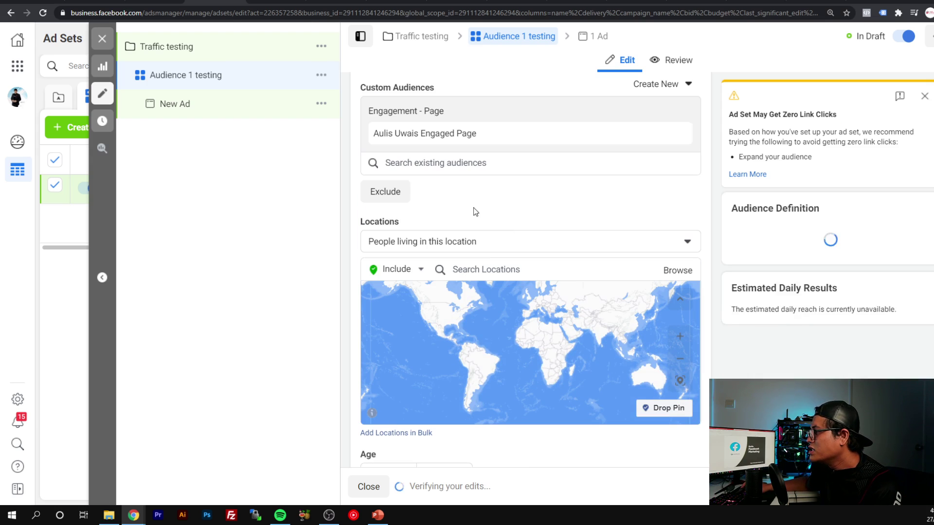
click(489, 276)
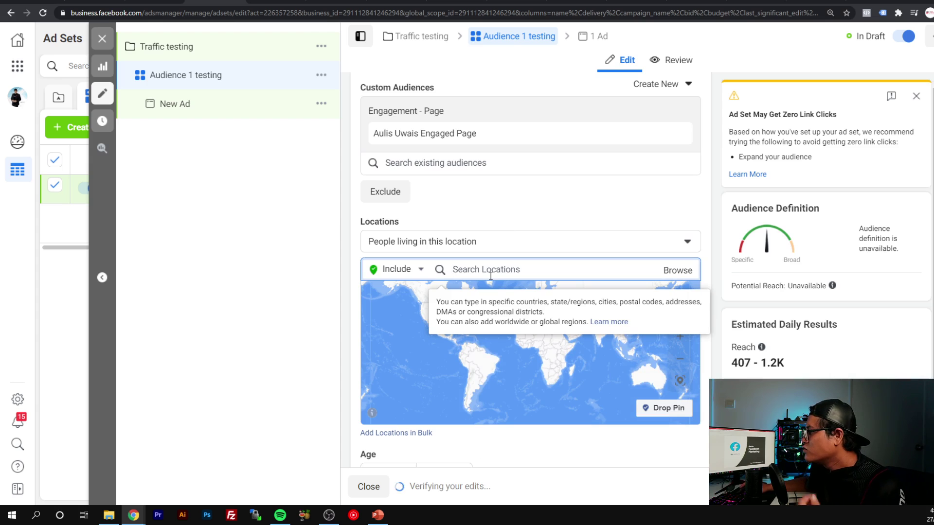
text(kajang)
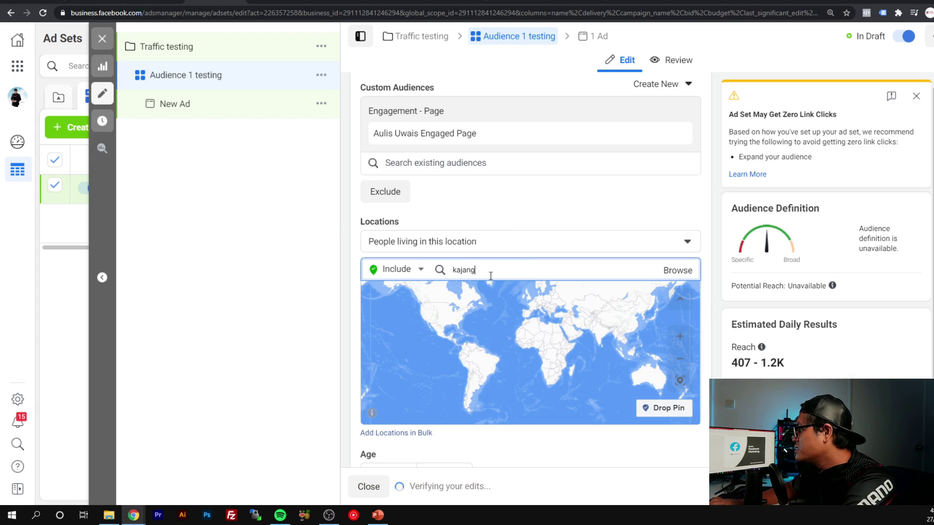
key(Return)
- Add the city of Shah Alam, Selangor, Malaysia to the included locations
text(sahah)
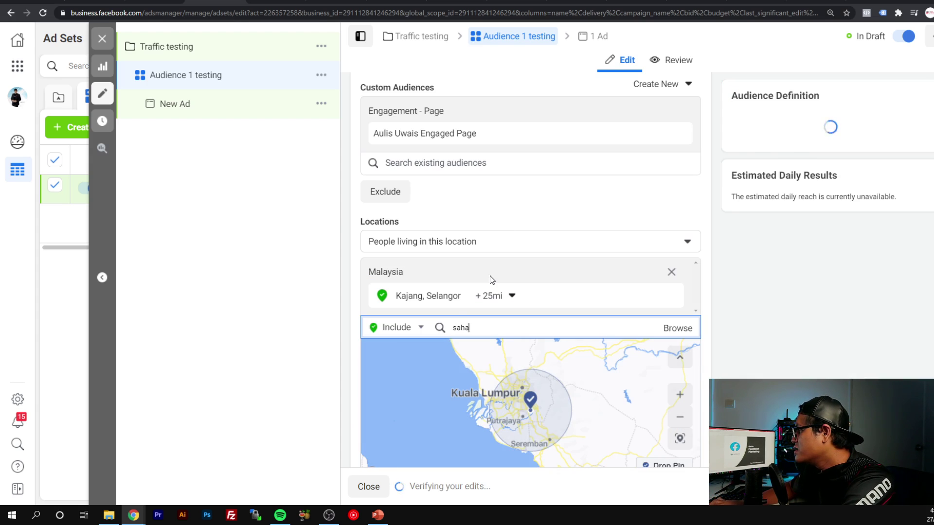
key(BackSpace)
key(BackSpace)
key(BackSpace)
key(BackSpace)
text(hah alam)
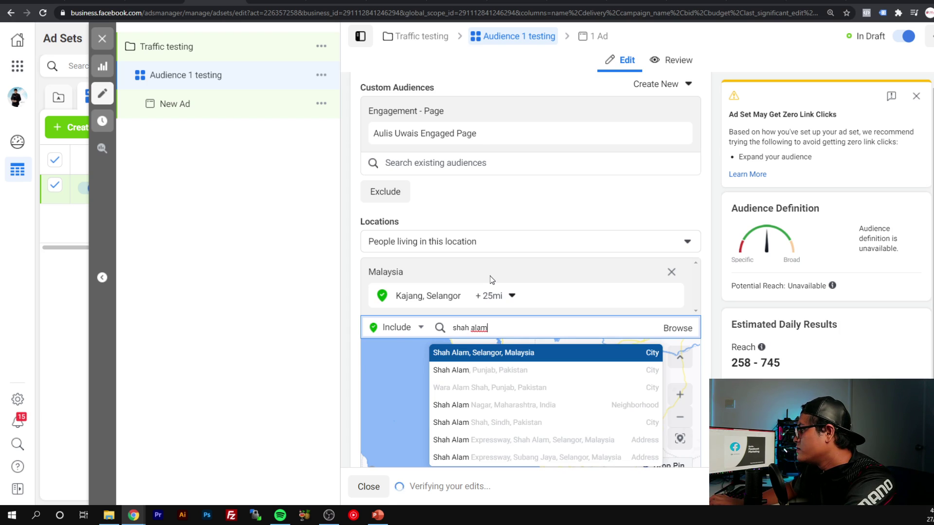
key(Return)
- Add Kuala Lumpur to the included locations, choosing the city rather than the state
text(kuala lumpur)
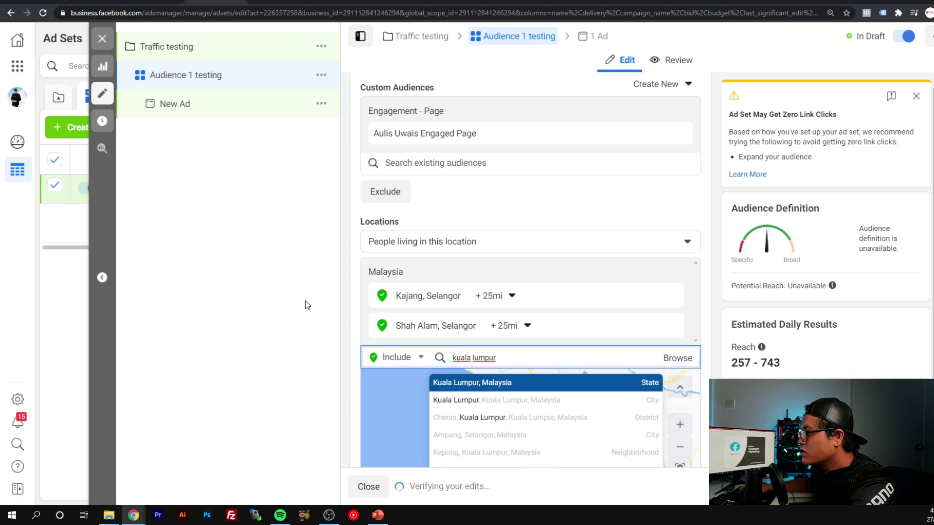
scroll(639, 269, down, 2)
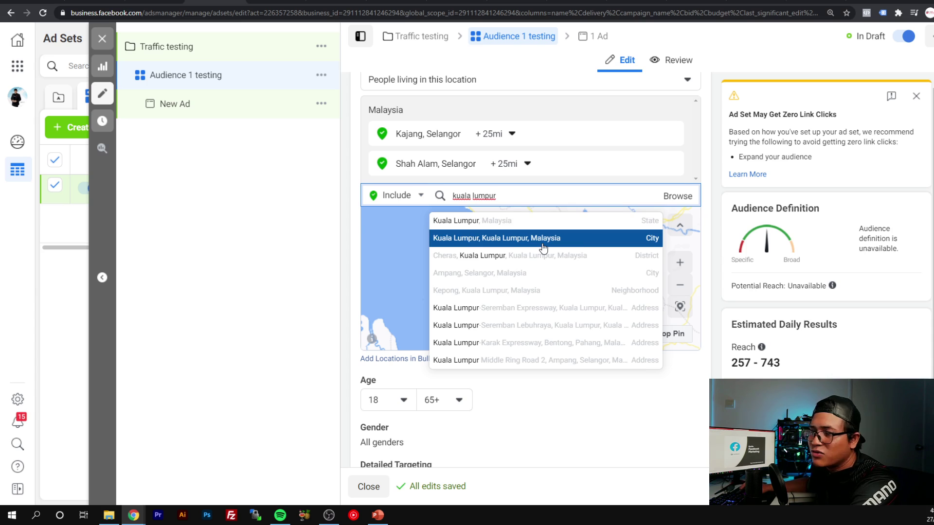
click(543, 238)
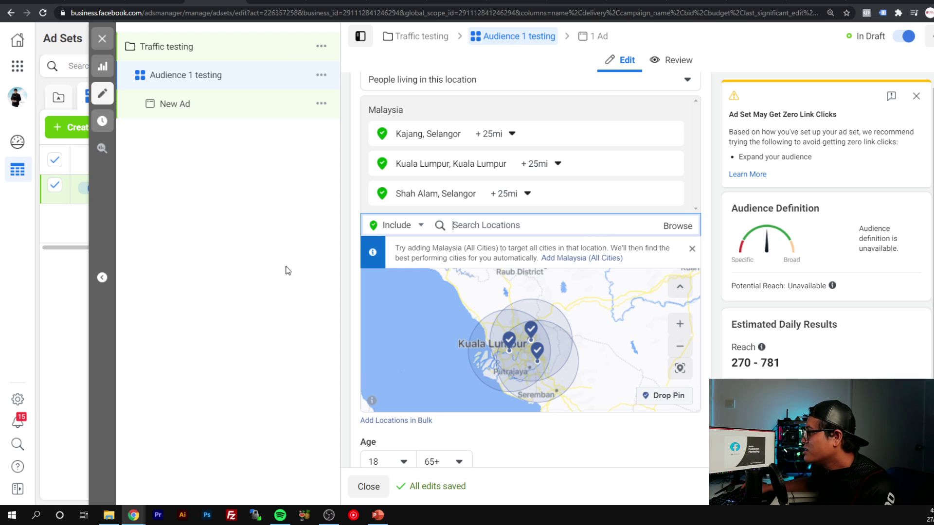
- Add Sungai Petani, Kedah to the included locations
scroll(589, 297, down, 1)
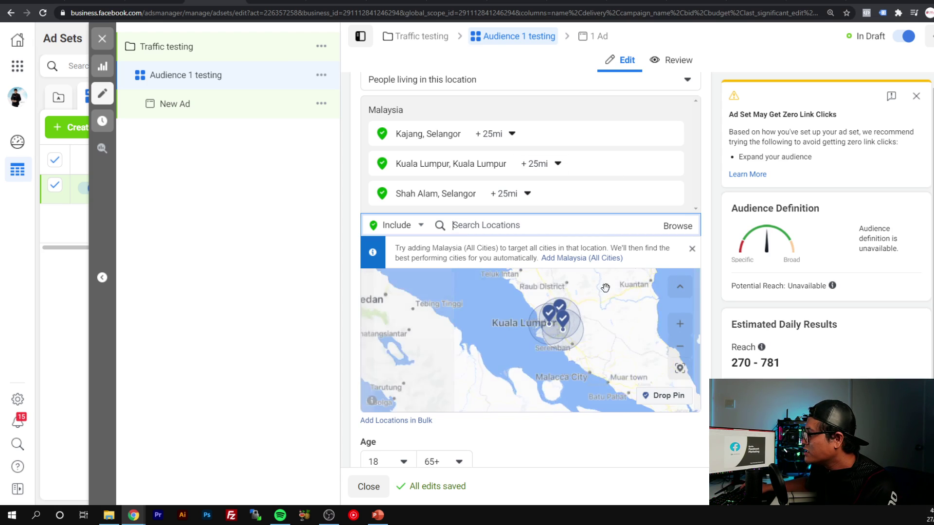
drag(605, 288, 553, 370)
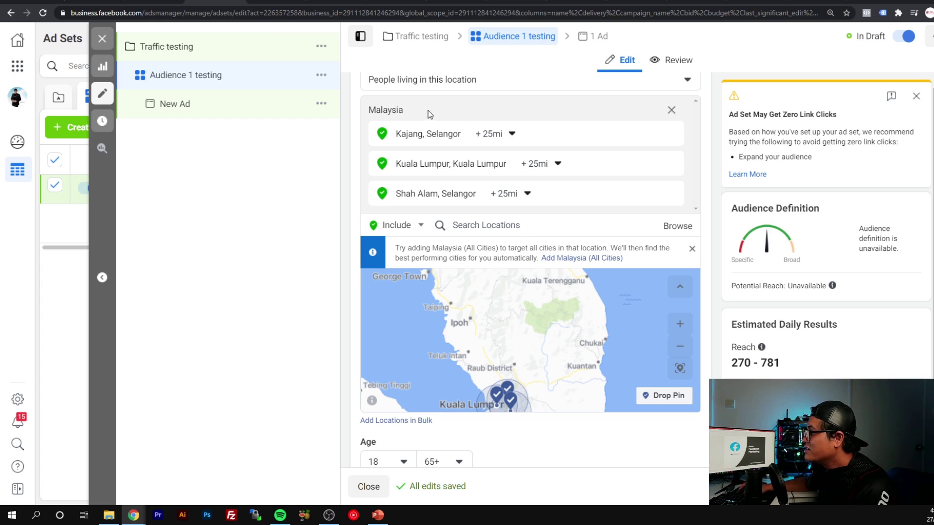
click(504, 225)
text(su)
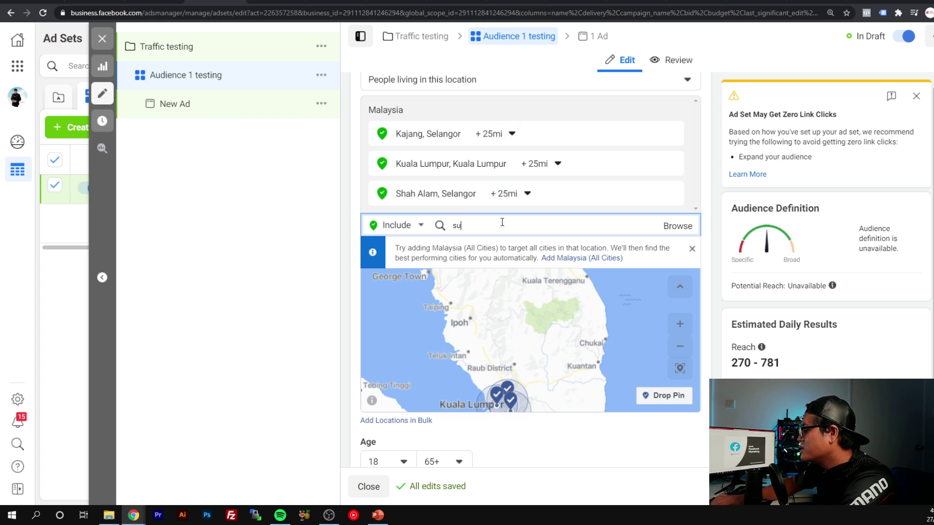
text(ngai petan)
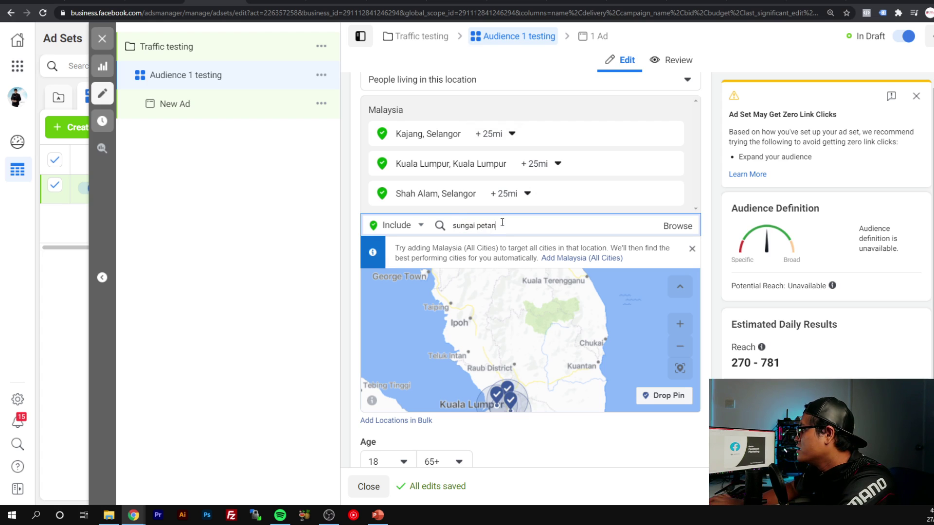
text(i)
key(Return)
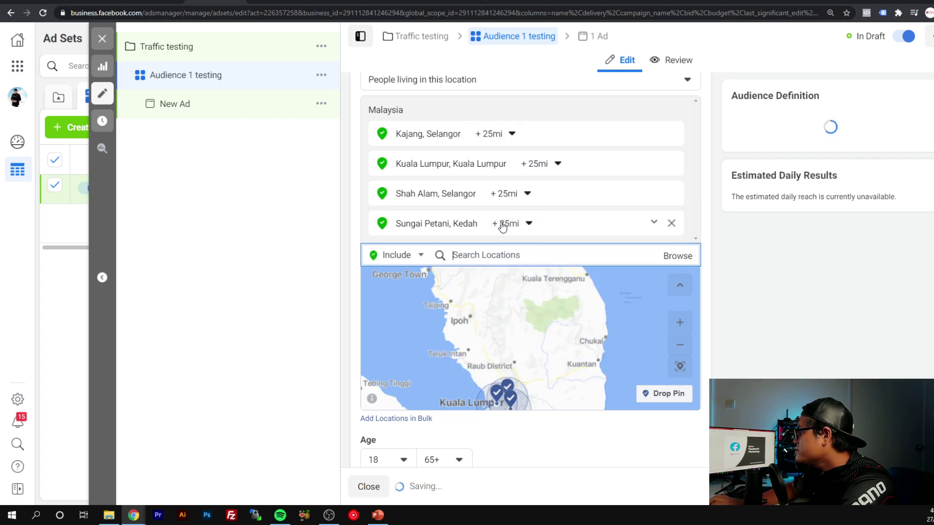
- Add the city of Kuching, Sarawak, Malaysia to the included locations
text(kuch)
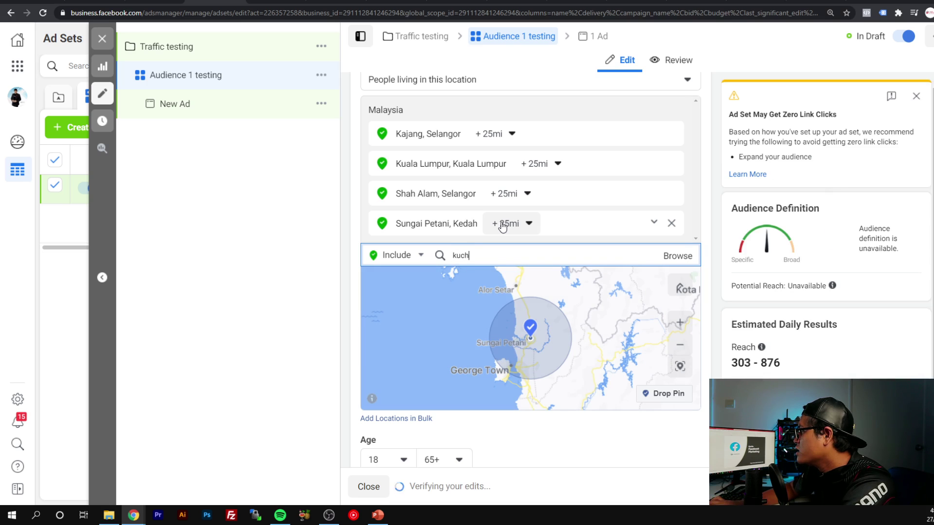
text(ing)
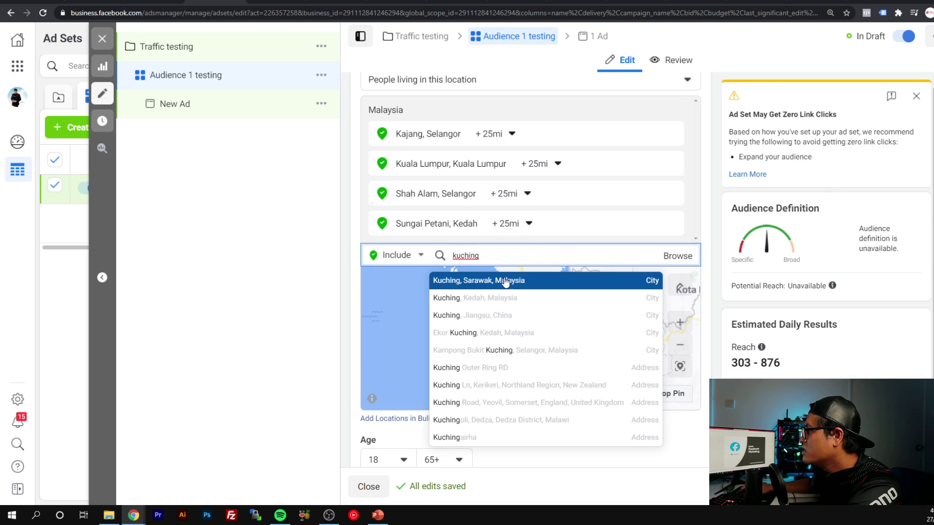
click(506, 282)
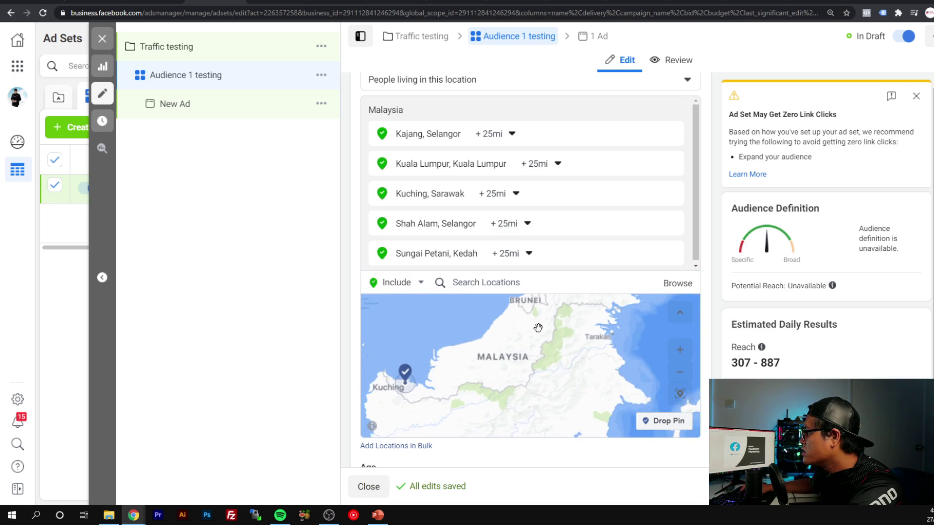
- Examine the location map around Kota Kinabalu, Sandakan, Kota Bharu and Kuala Terengganu for other cities to target
drag(538, 328, 476, 405)
scroll(521, 361, up, 2)
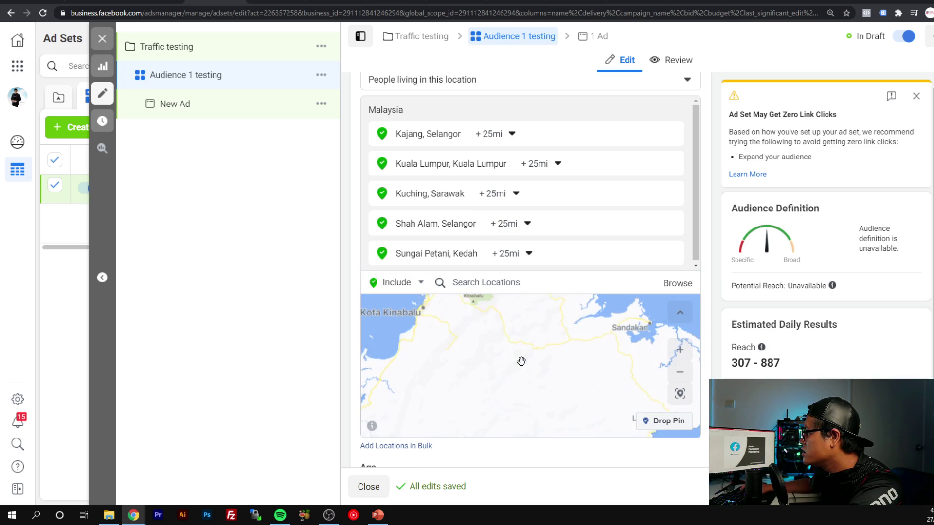
drag(506, 354, 570, 352)
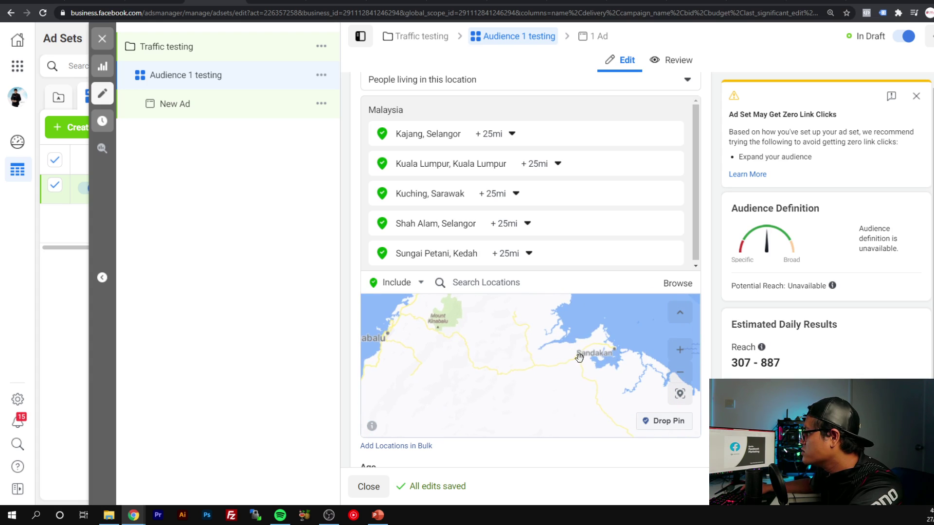
scroll(443, 351, down, 2)
drag(413, 369, 637, 387)
drag(484, 357, 666, 360)
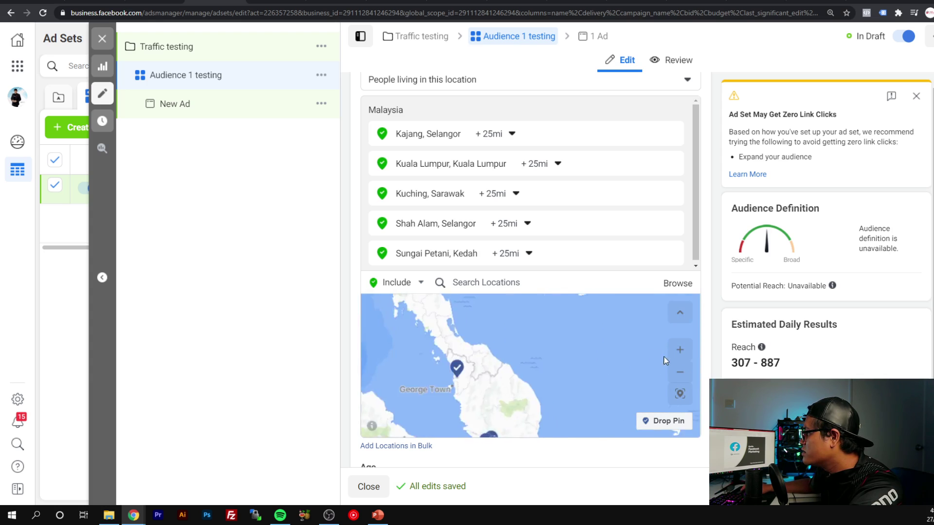
drag(543, 355, 433, 357)
drag(652, 364, 553, 414)
scroll(573, 361, up, 2)
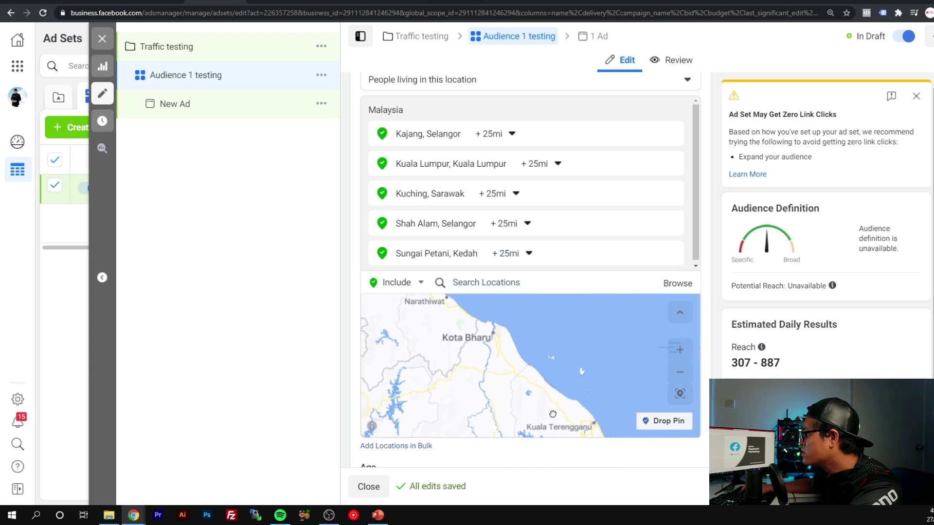
drag(499, 360, 512, 317)
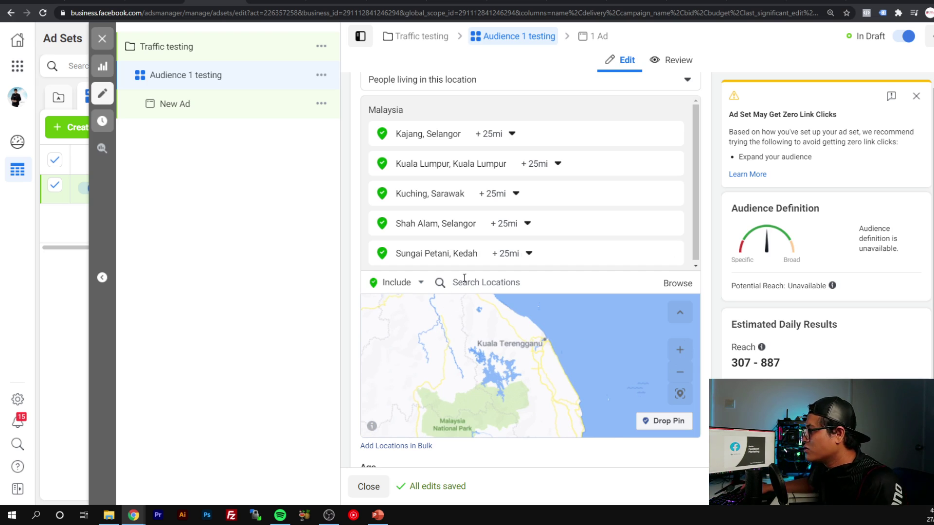
- Set the targeting radius to 10 mi for Kajang, Kuala Lumpur, Kuching, Shah Alam and Sungai Petani
click(512, 137)
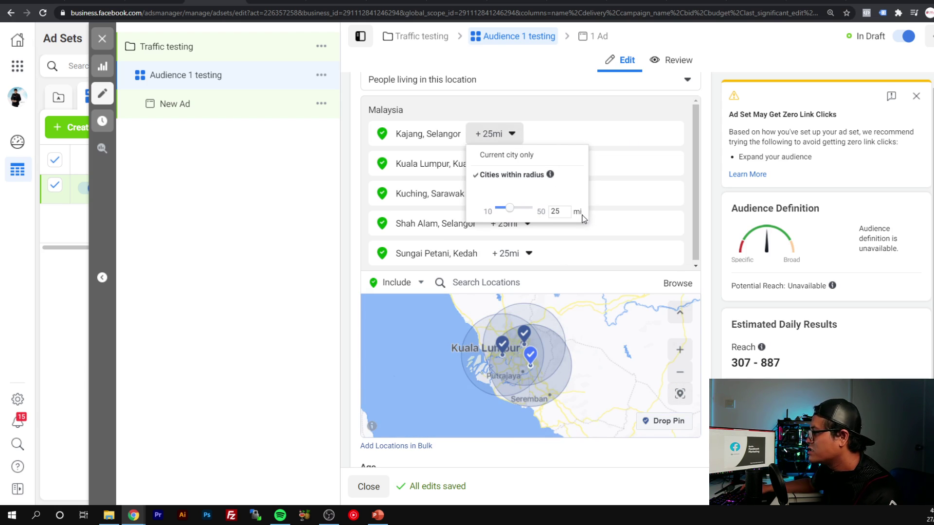
drag(508, 214, 478, 209)
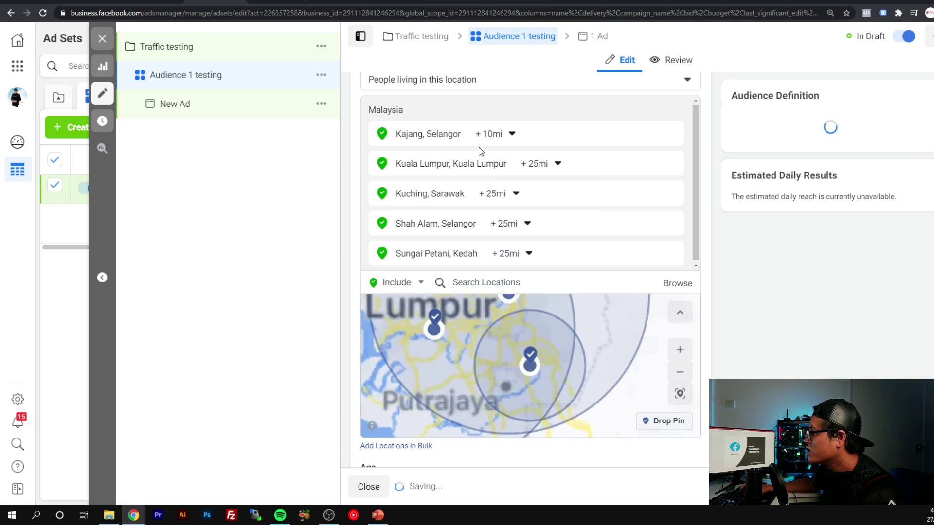
click(539, 164)
drag(555, 238, 540, 238)
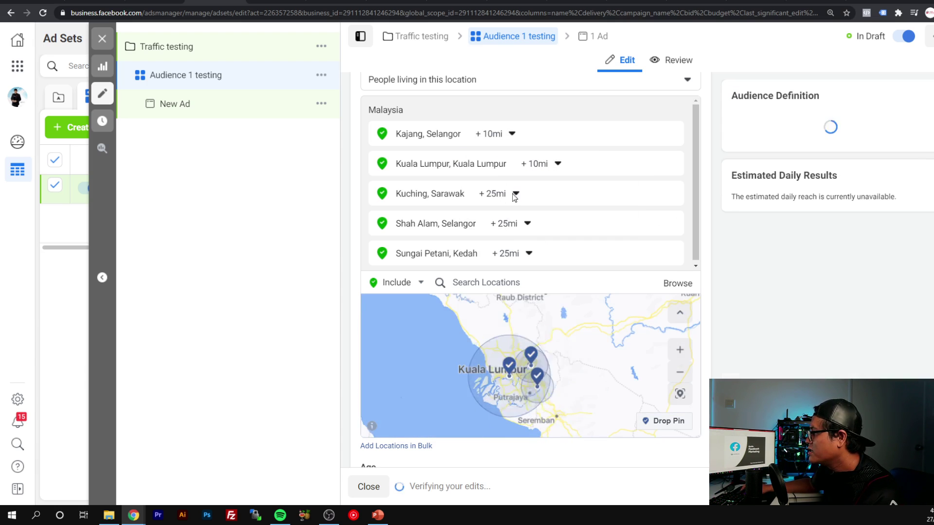
click(497, 194)
drag(516, 268, 495, 269)
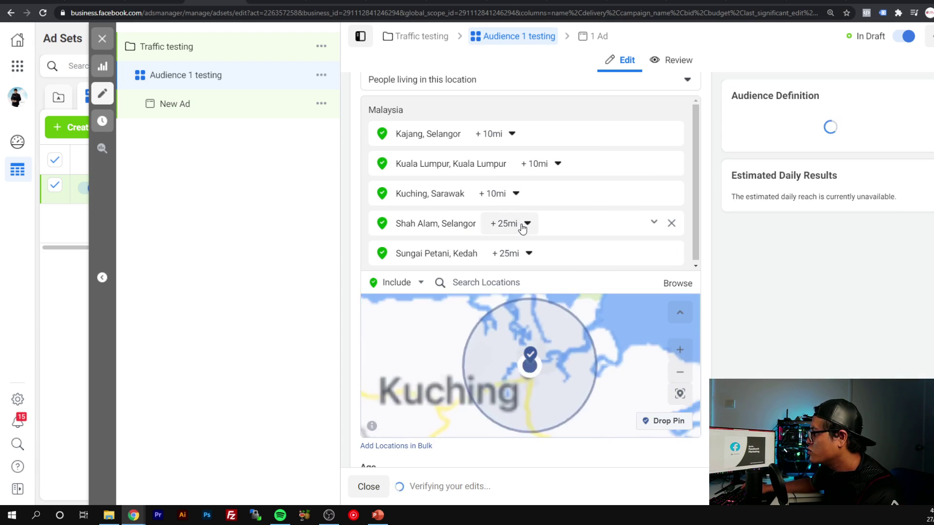
click(525, 223)
drag(516, 302, 498, 325)
click(511, 254)
click(548, 211)
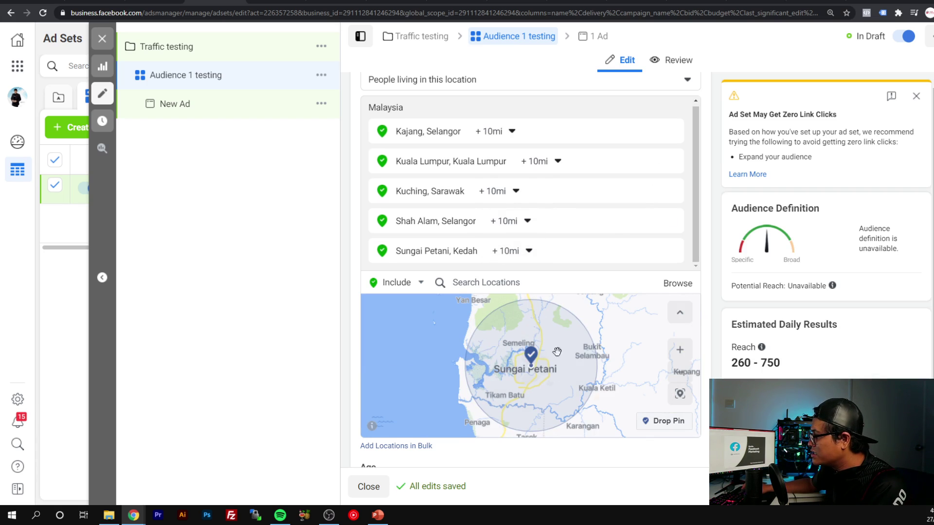
- Try a 25 mi radius around Sungai Petani, check its coverage towards George Town and Butterworth, and return it to 10 mi
click(528, 251)
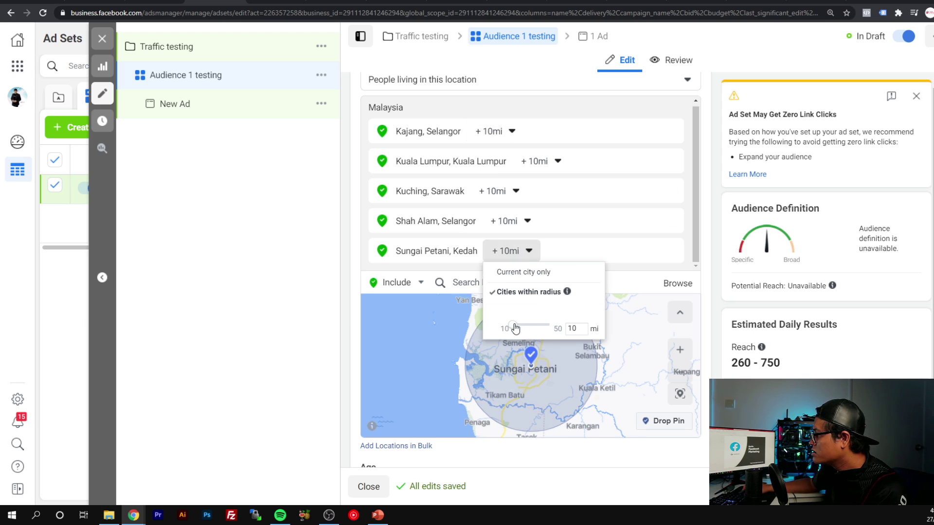
drag(515, 328, 529, 330)
click(604, 362)
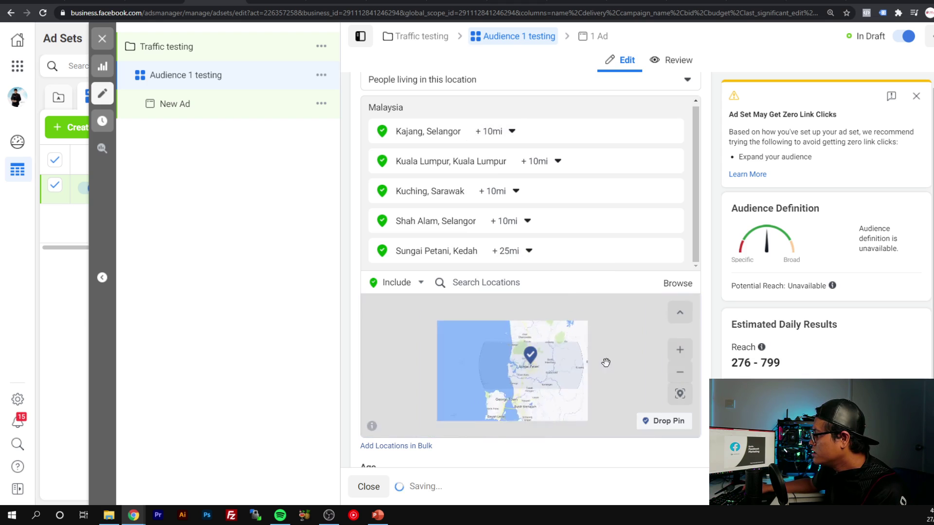
scroll(542, 374, up, 1)
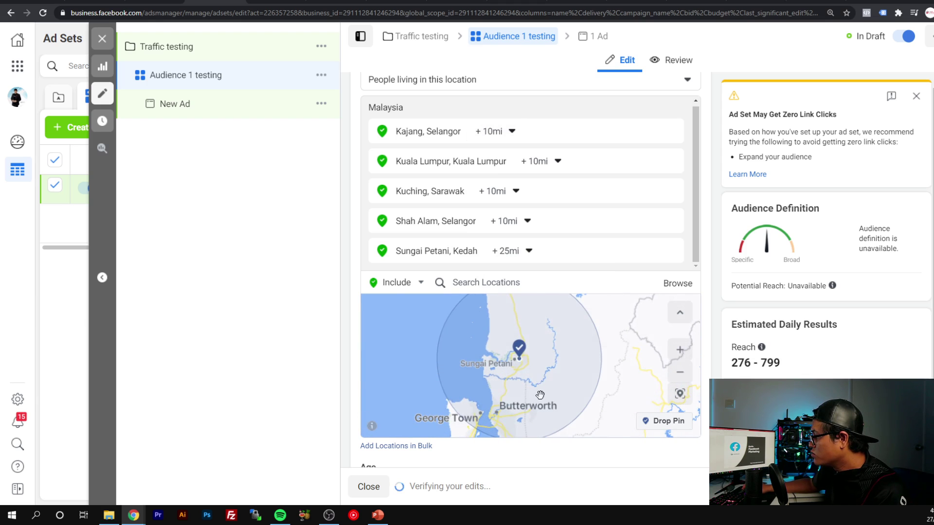
drag(540, 394, 549, 324)
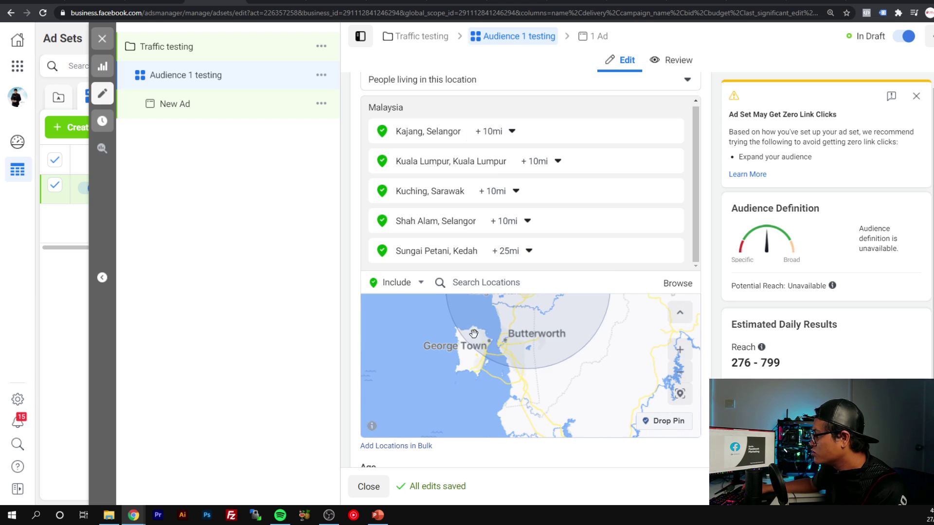
click(528, 251)
drag(536, 328, 527, 328)
click(496, 321)
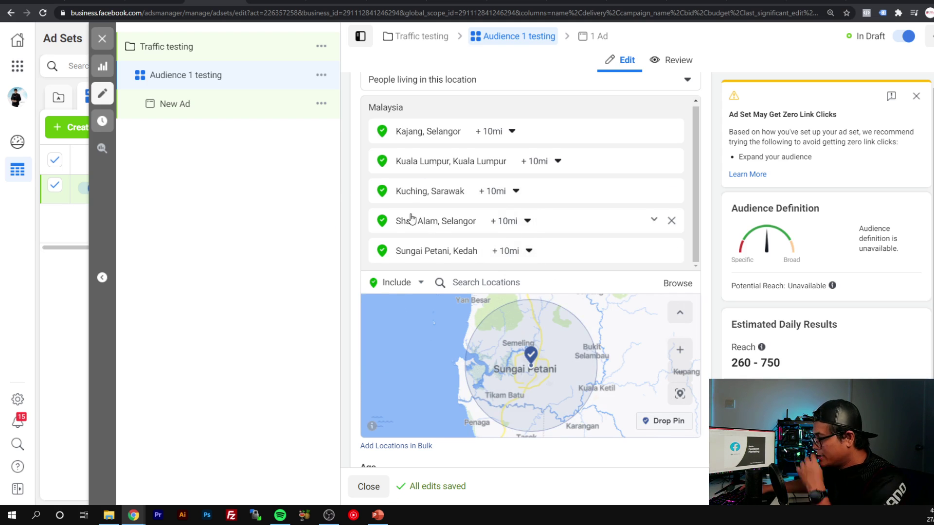
- Set the ad set's audience age range to 20 to 30
scroll(531, 221, down, 2)
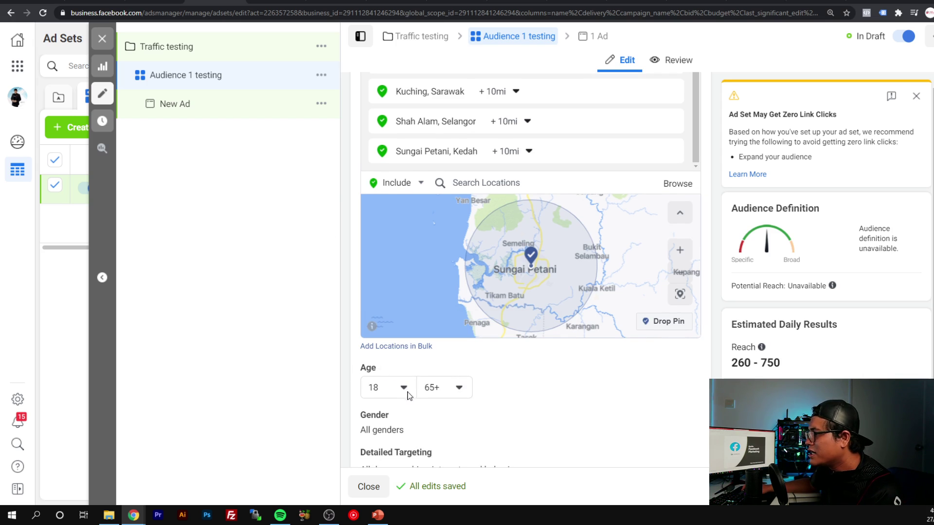
scroll(407, 396, up, 1)
scroll(408, 396, down, 4)
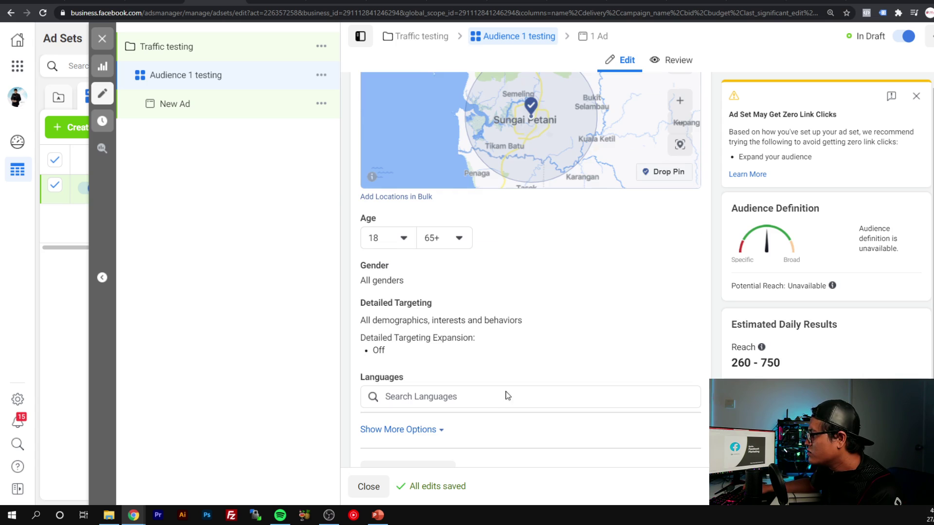
click(399, 240)
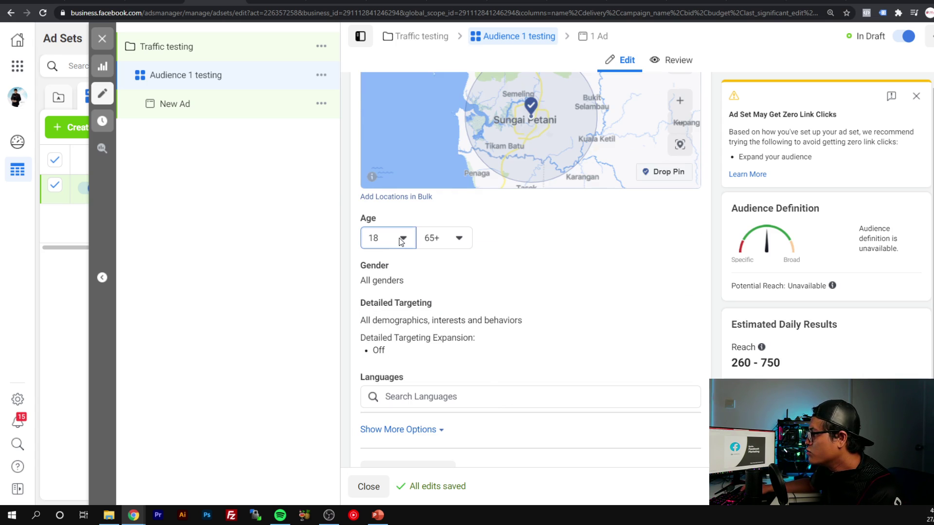
scroll(417, 322, down, 2)
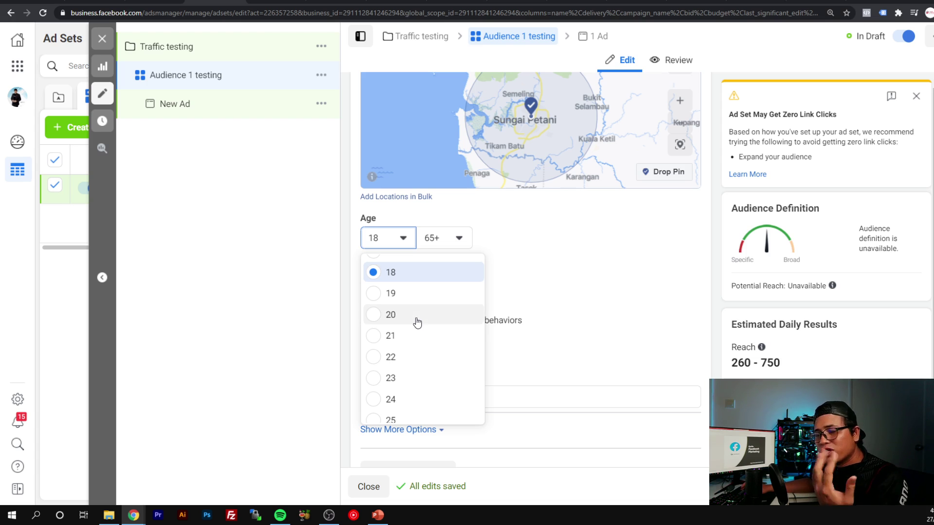
click(415, 316)
click(460, 240)
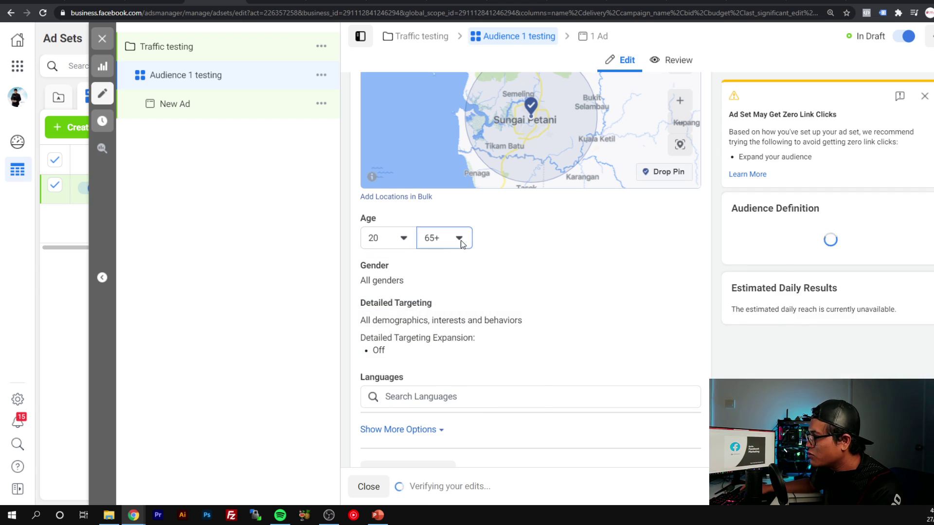
scroll(450, 371, up, 7)
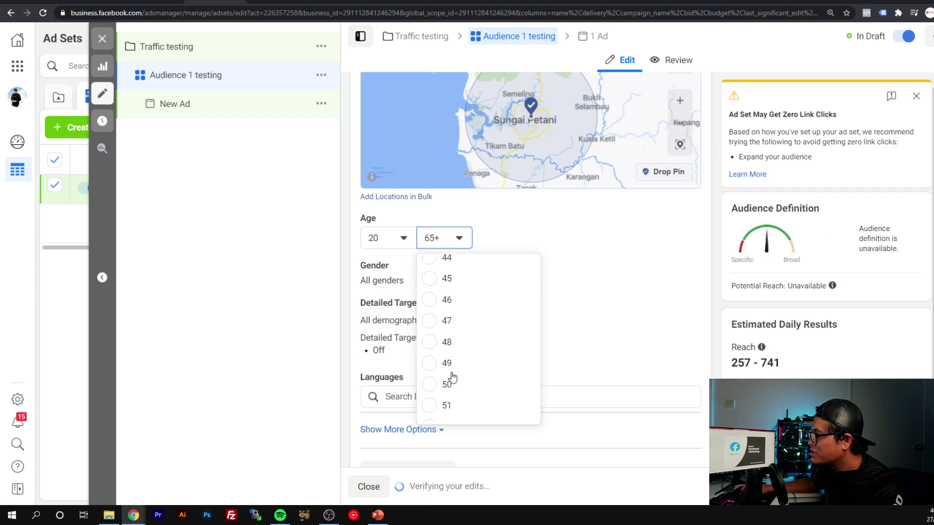
scroll(453, 370, up, 5)
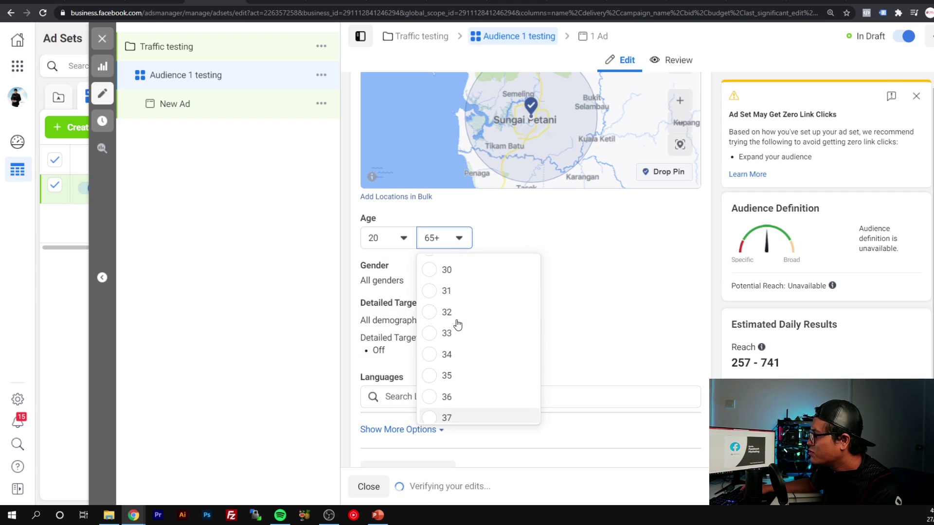
click(469, 279)
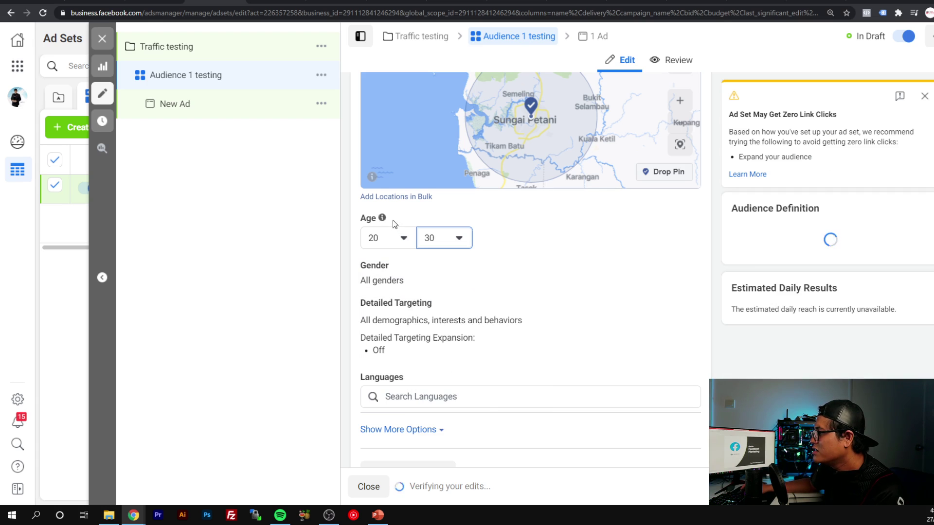
- Change the audience age range to a minimum of 25 and a maximum of 35
click(389, 239)
scroll(410, 327, down, 4)
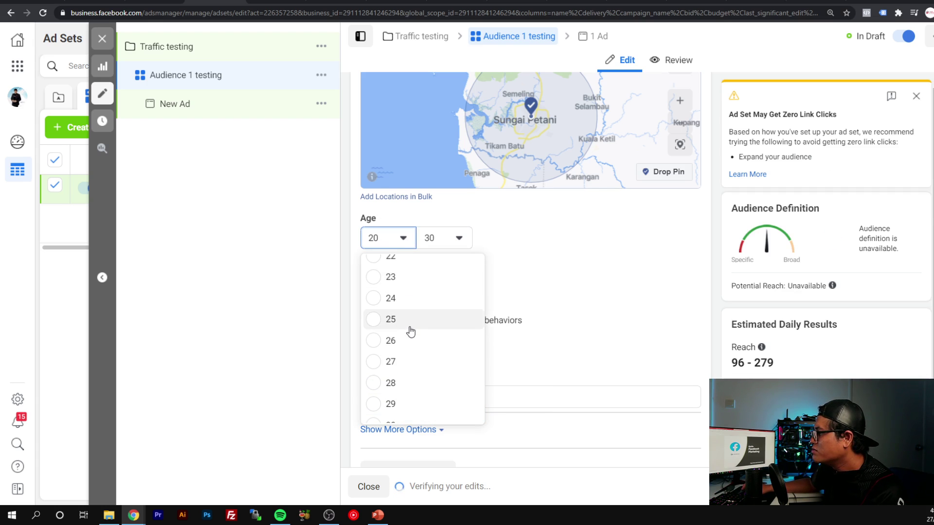
click(411, 325)
click(444, 237)
scroll(462, 342, down, 3)
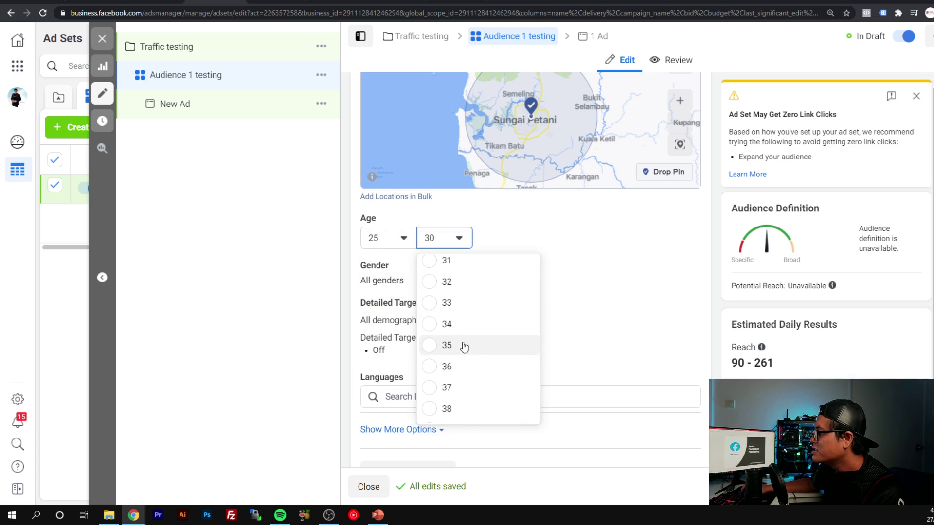
click(465, 346)
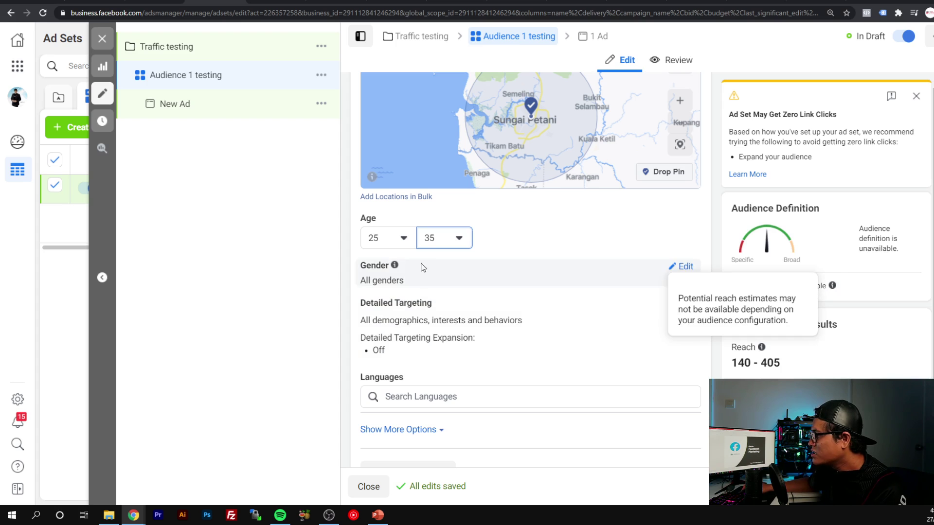
click(329, 265)
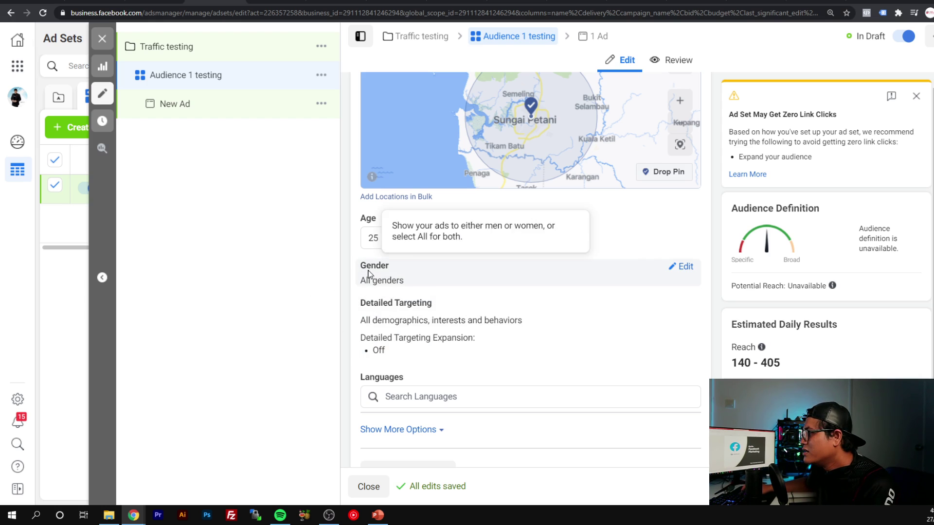
- Try the Men and Women options for the audience gender and return the selection to All
click(686, 267)
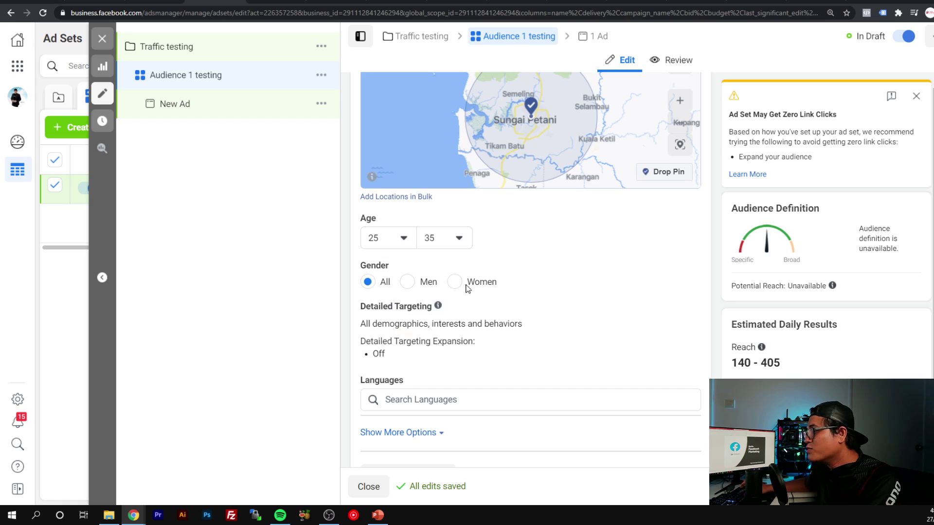
click(408, 282)
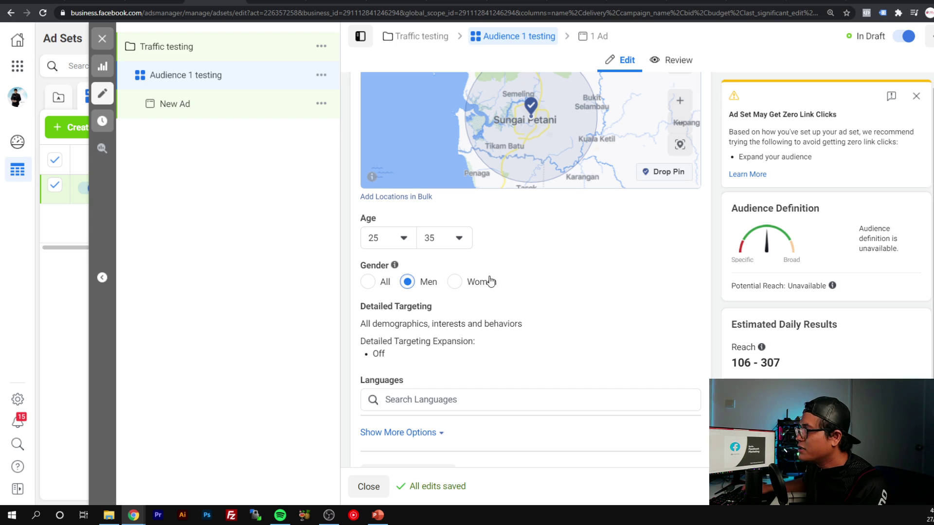
click(456, 284)
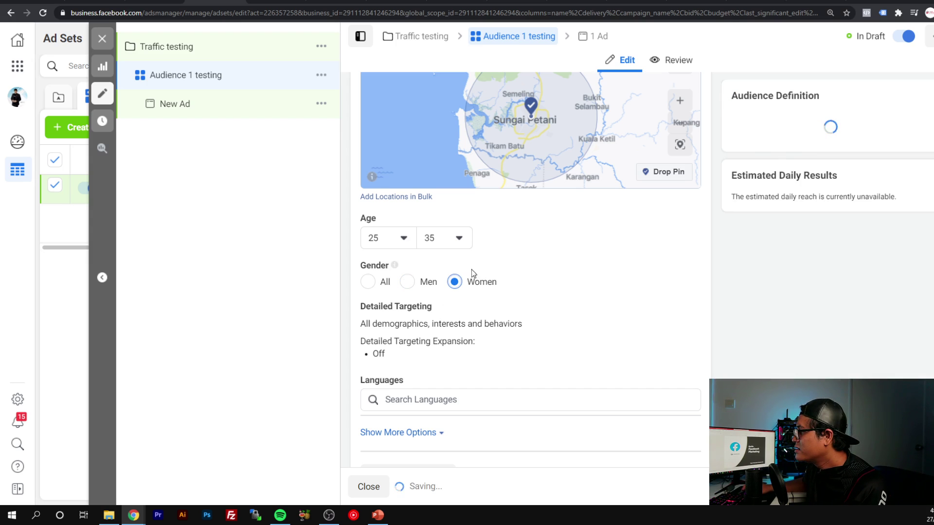
click(411, 285)
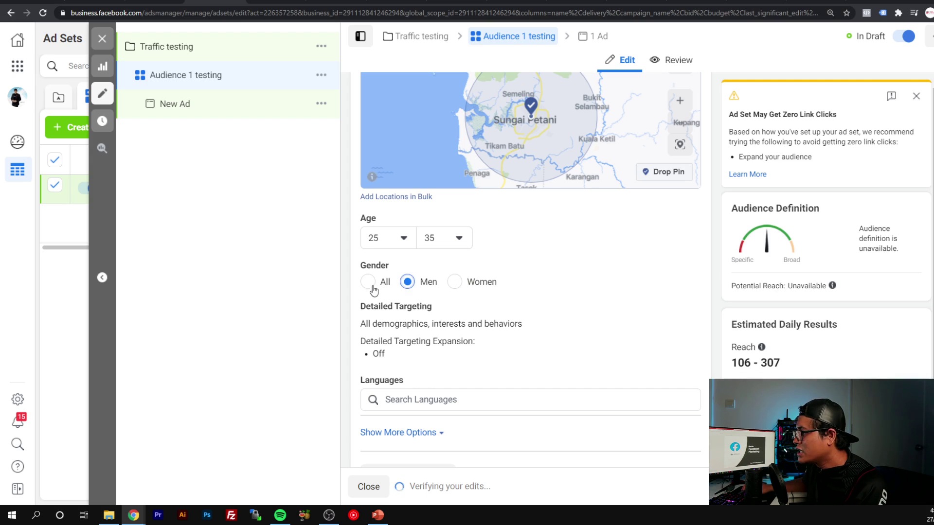
click(369, 283)
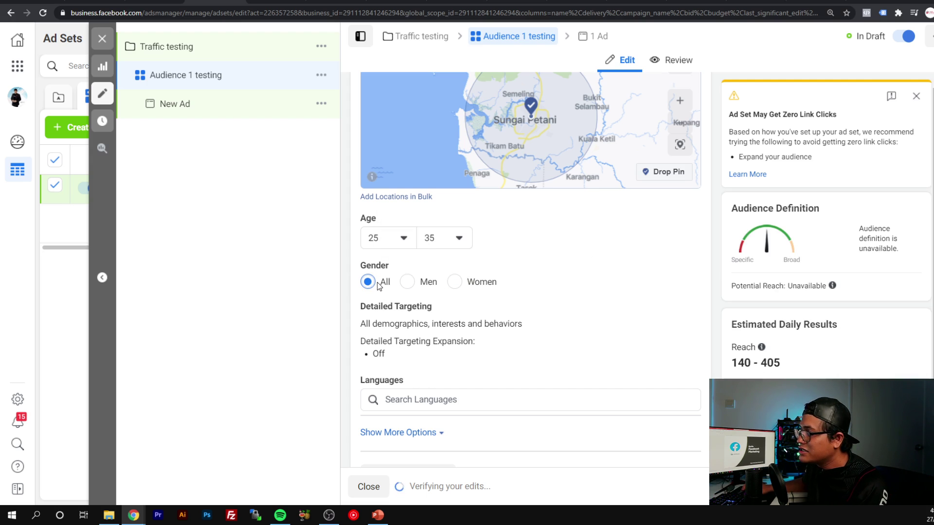
- Search detailed targeting for "hiking" and include the interest Hiking equipment
scroll(432, 296, down, 1)
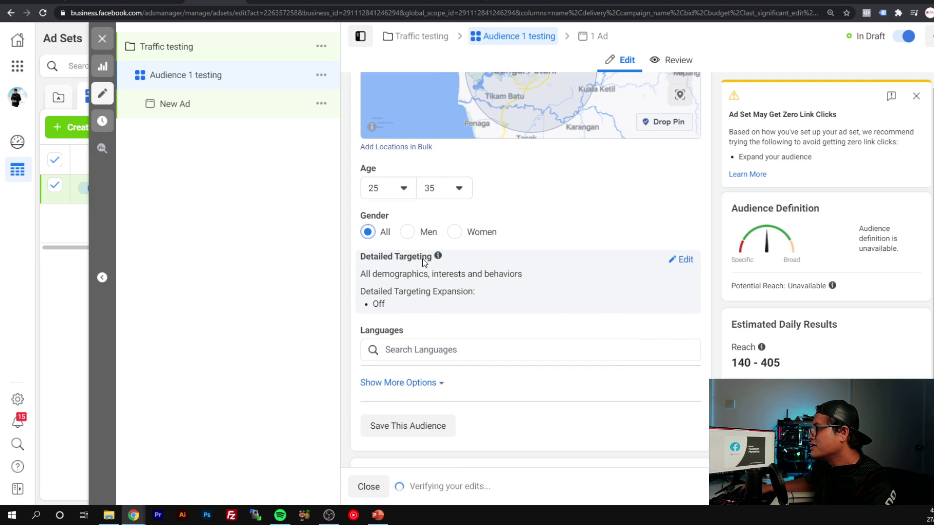
mouse_move(439, 257)
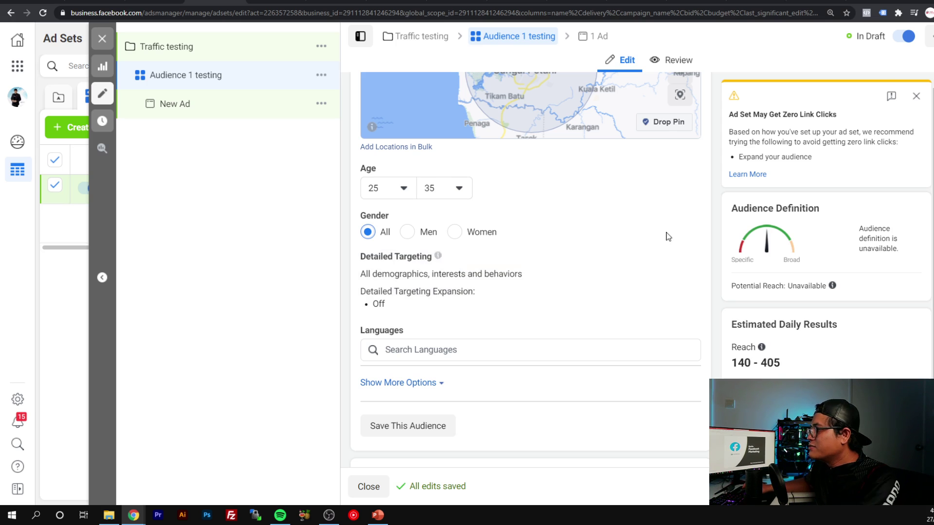
click(683, 260)
click(453, 292)
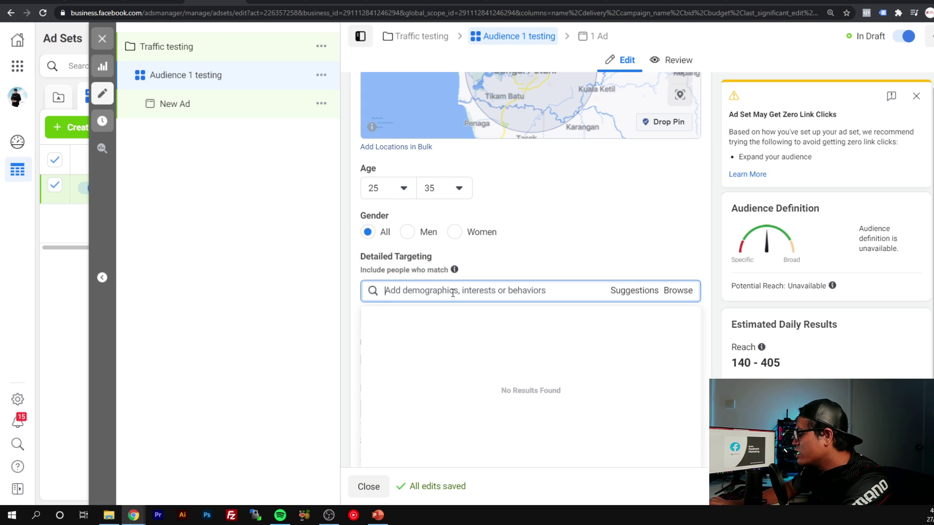
text(hiking)
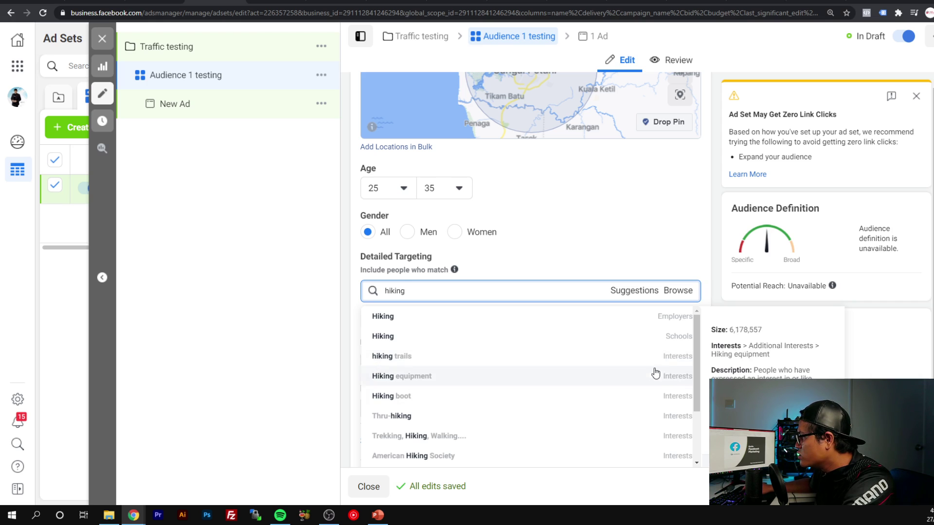
click(430, 378)
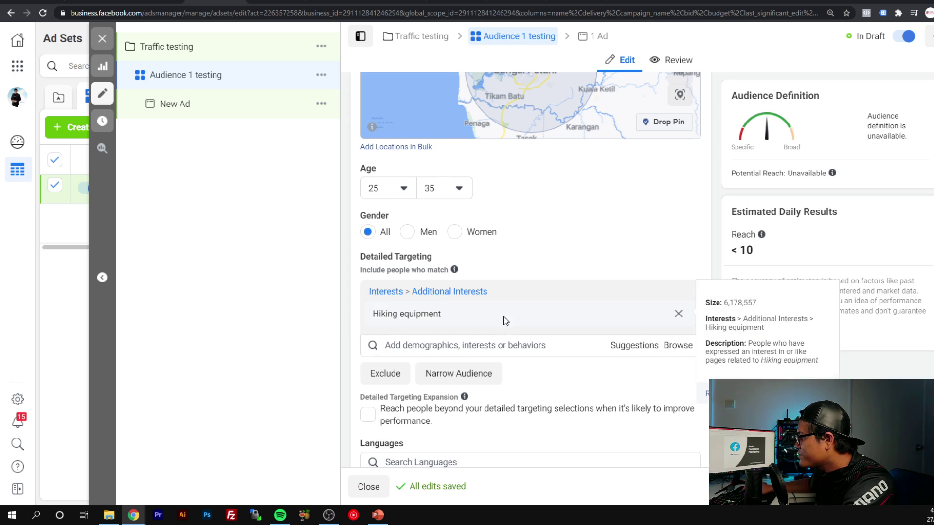
mouse_move(445, 312)
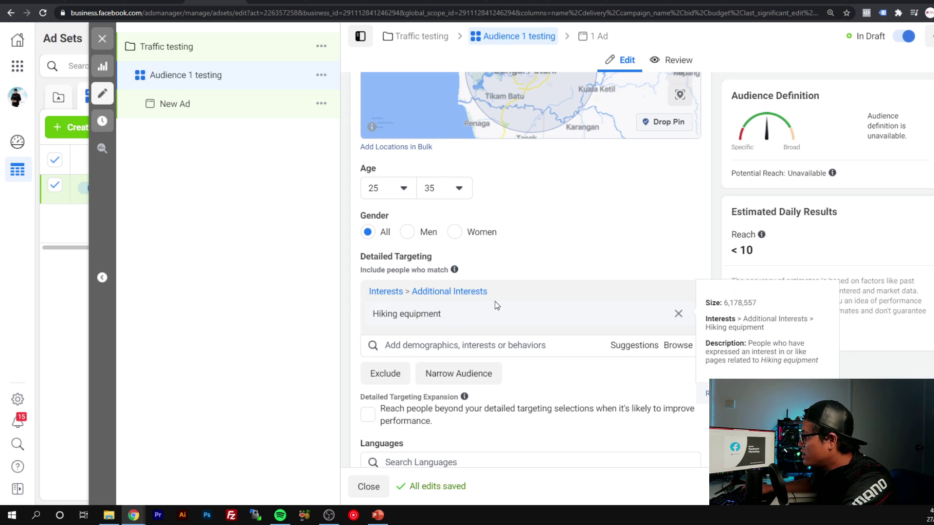
- Search detailed targeting for "tudung" to look through related interests, and close the suggestions without adding any
scroll(582, 276, down, 1)
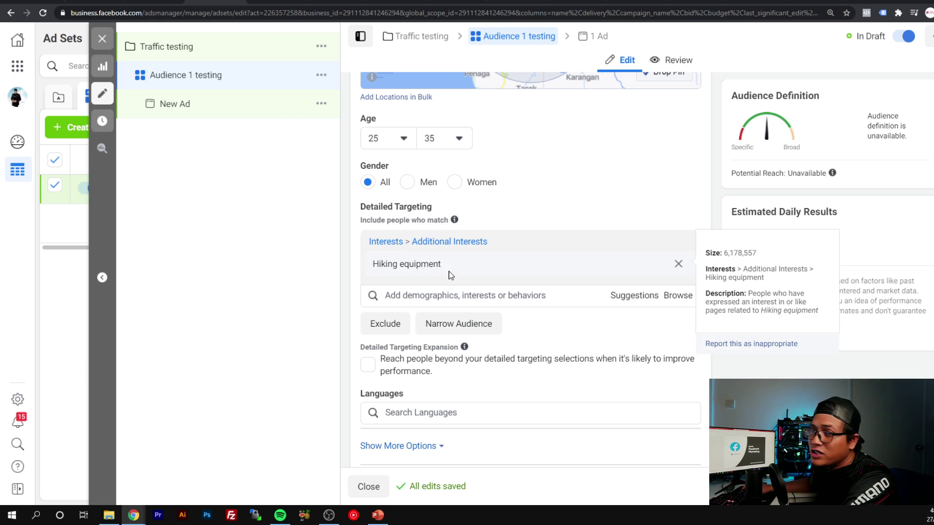
click(443, 294)
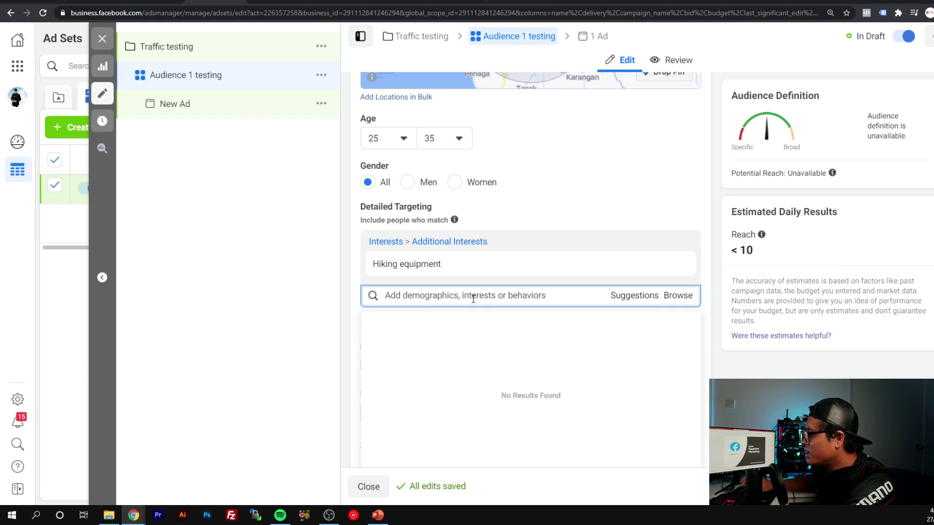
text(tudung)
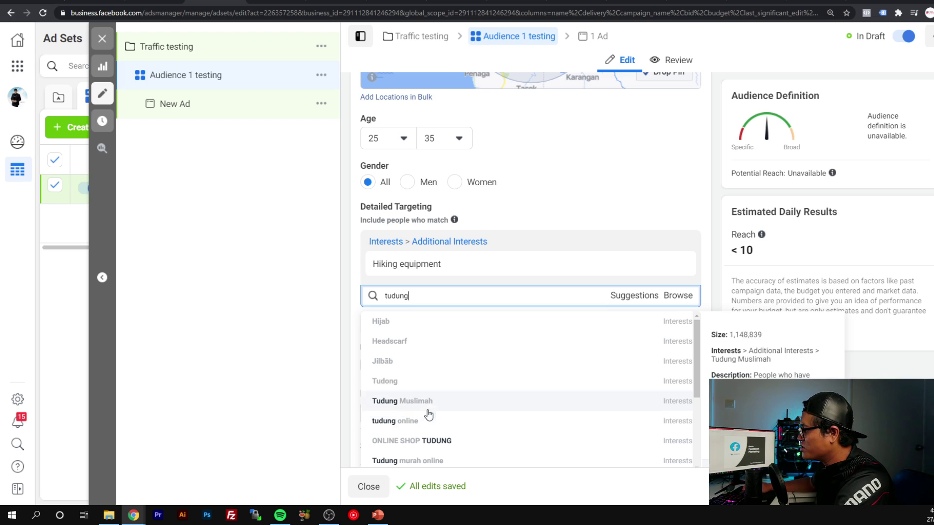
click(355, 276)
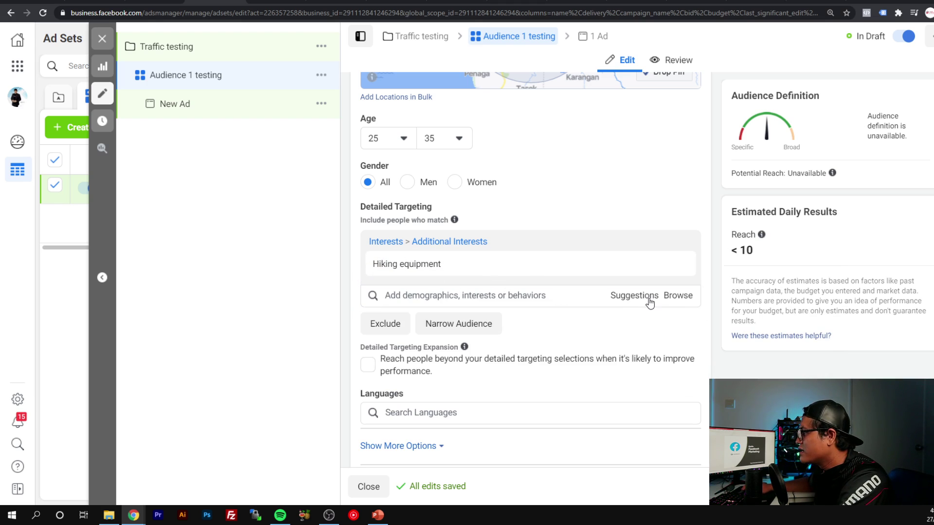
- Browse the detailed targeting categories to Demographics > Education > Education Level and include Master's degree
click(685, 298)
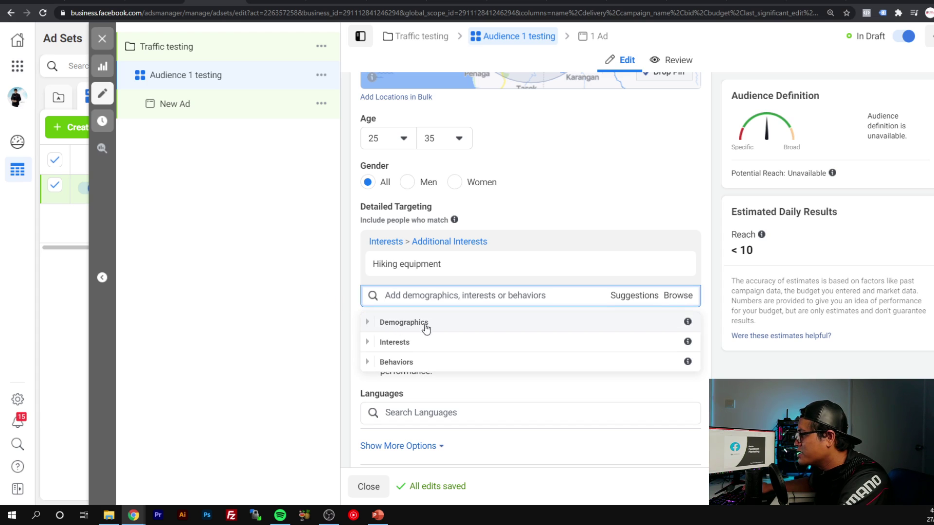
click(369, 324)
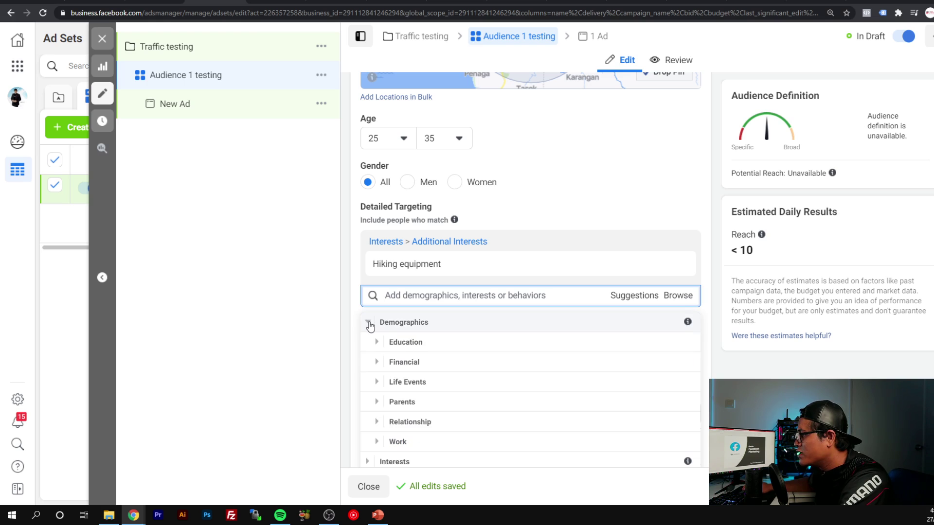
scroll(433, 331, down, 1)
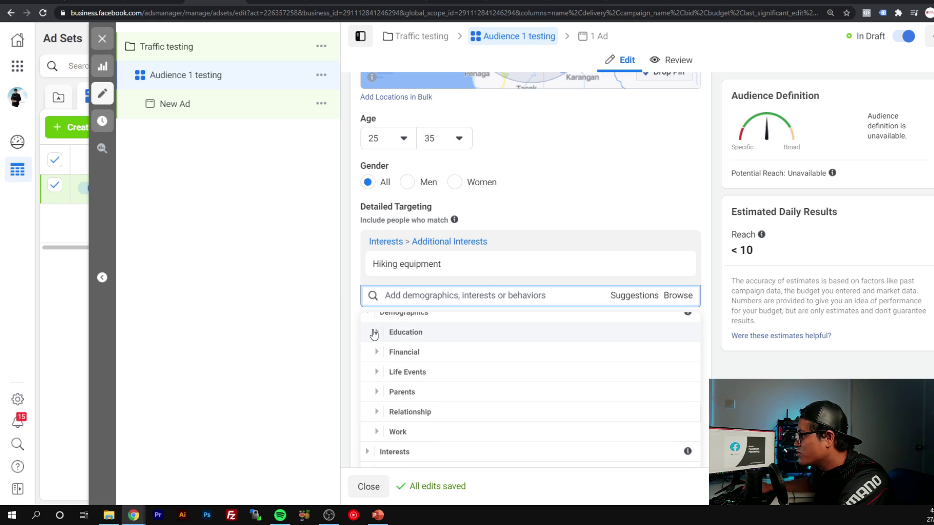
click(375, 334)
click(387, 345)
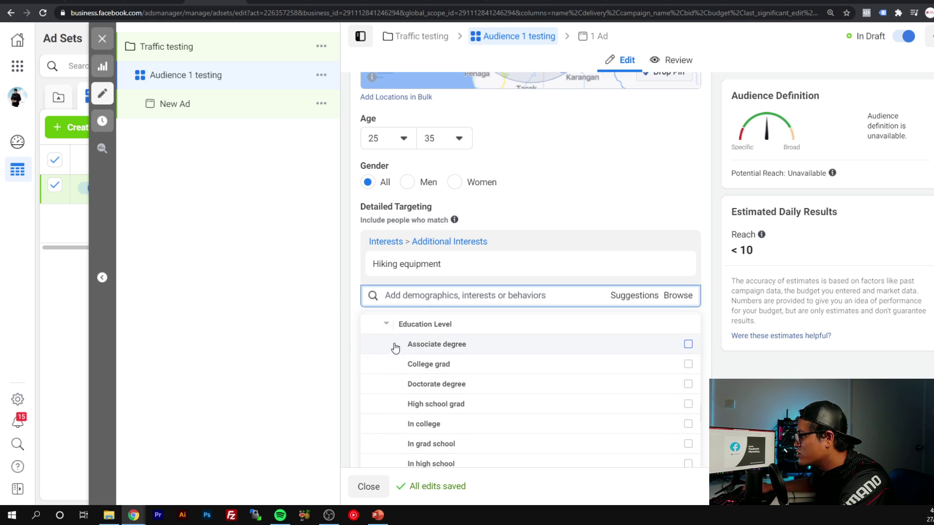
mouse_move(442, 363)
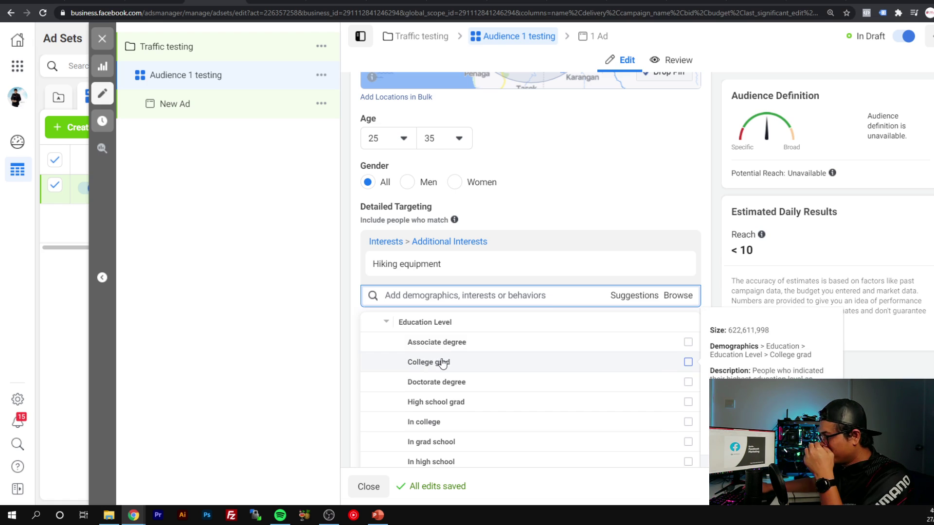
scroll(442, 363, down, 2)
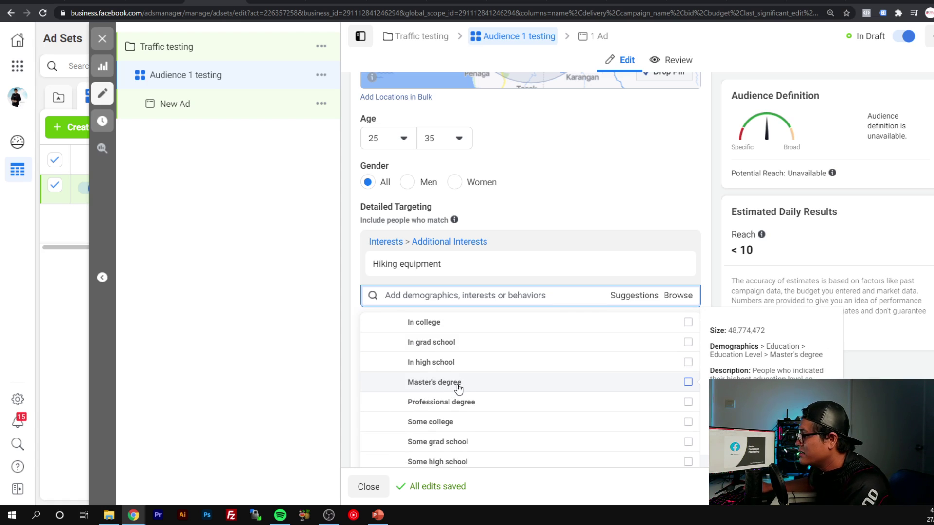
click(537, 391)
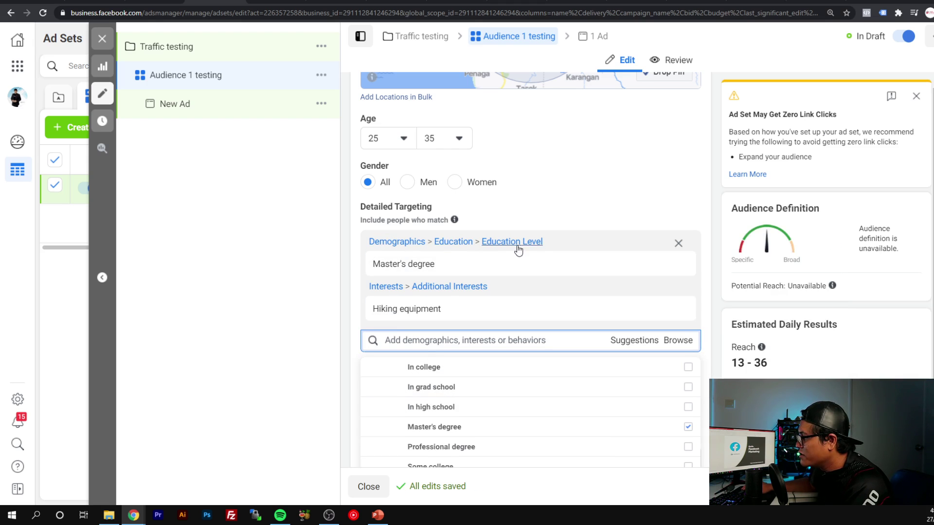
mouse_move(382, 272)
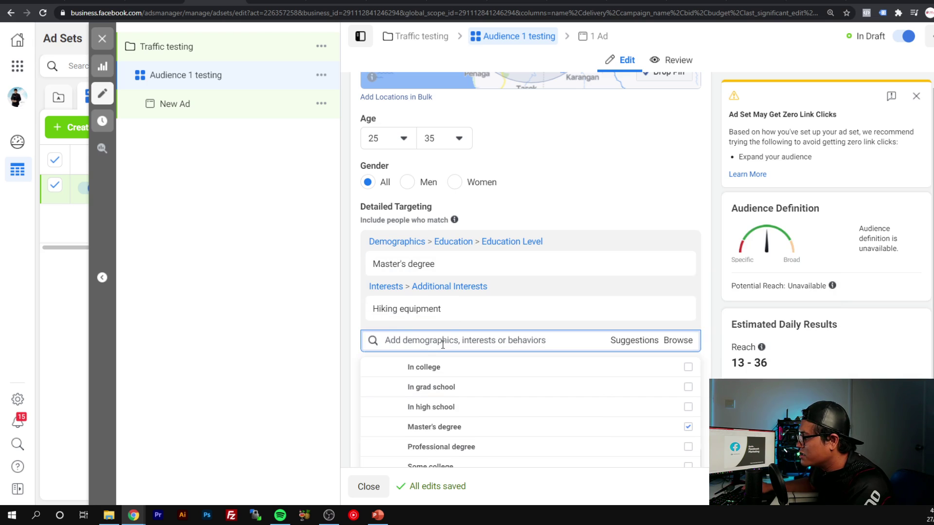
- Browse the detailed targeting categories to Demographics > Relationship > Relationship Status and include Married
click(674, 342)
click(673, 342)
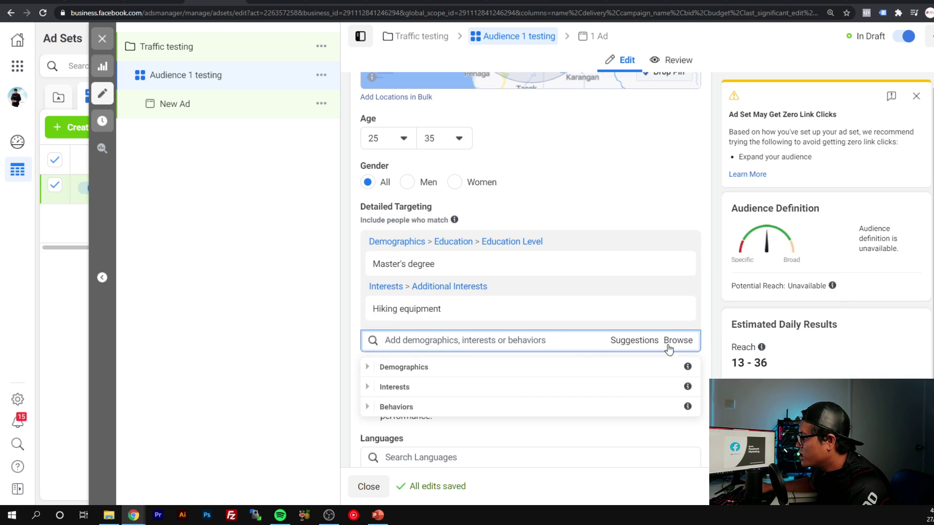
click(368, 406)
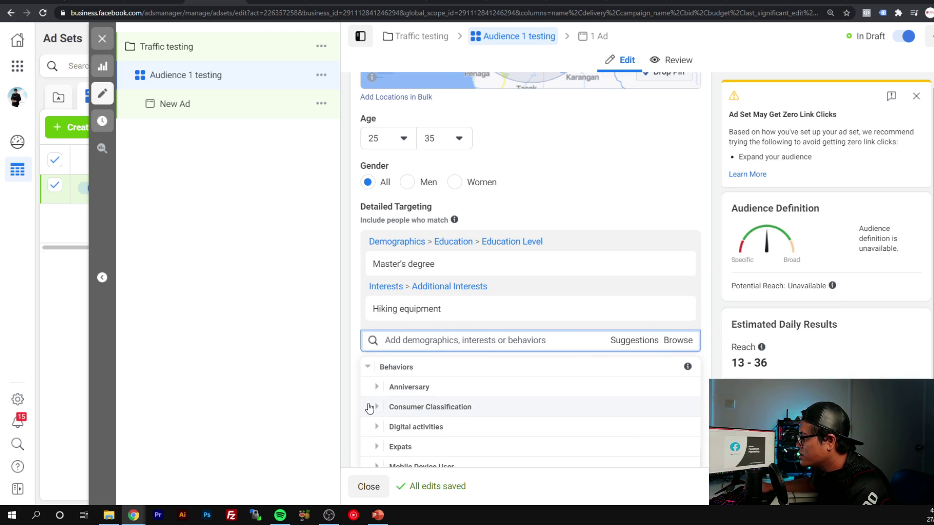
click(370, 367)
click(373, 368)
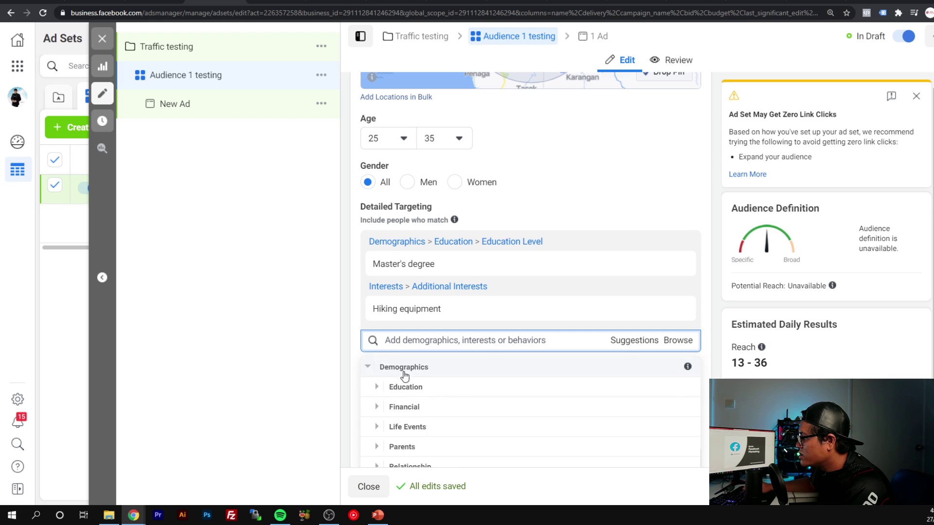
scroll(443, 386, down, 2)
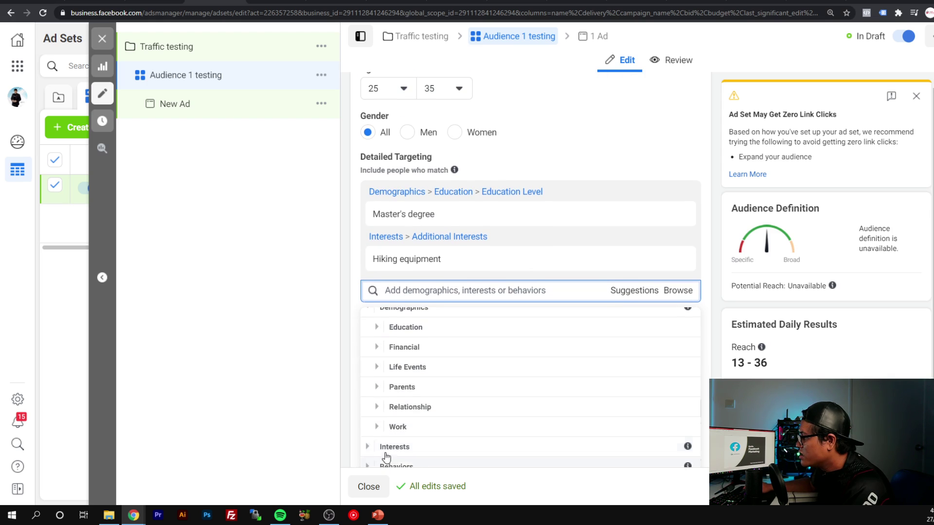
click(375, 407)
click(386, 406)
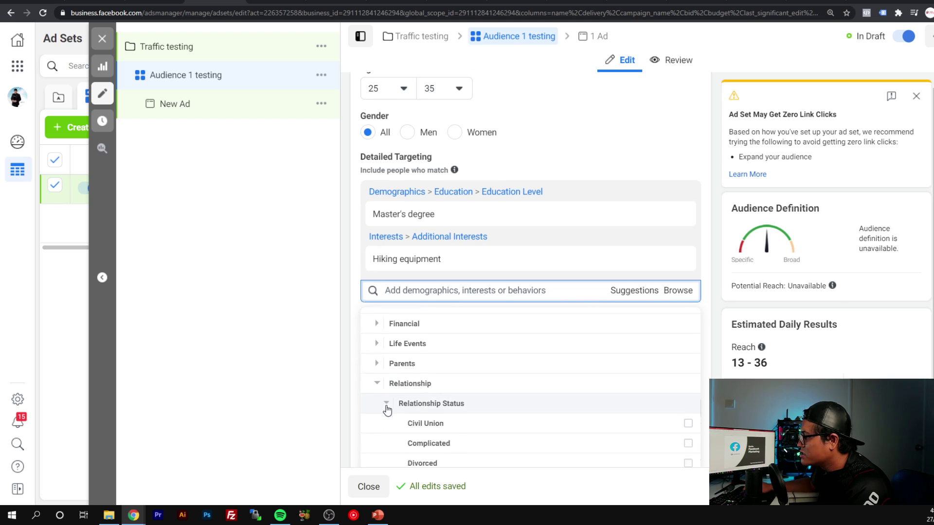
scroll(400, 398, down, 2)
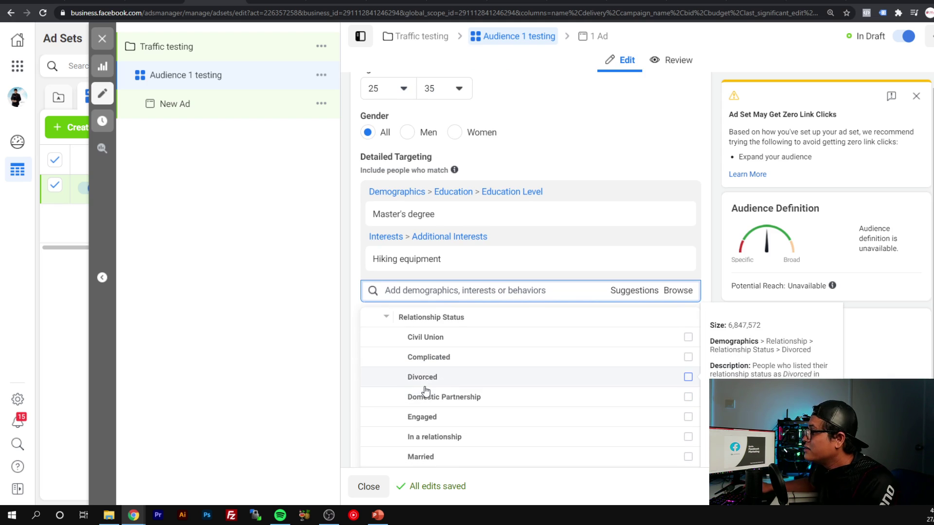
scroll(428, 393, down, 2)
scroll(418, 367, down, 1)
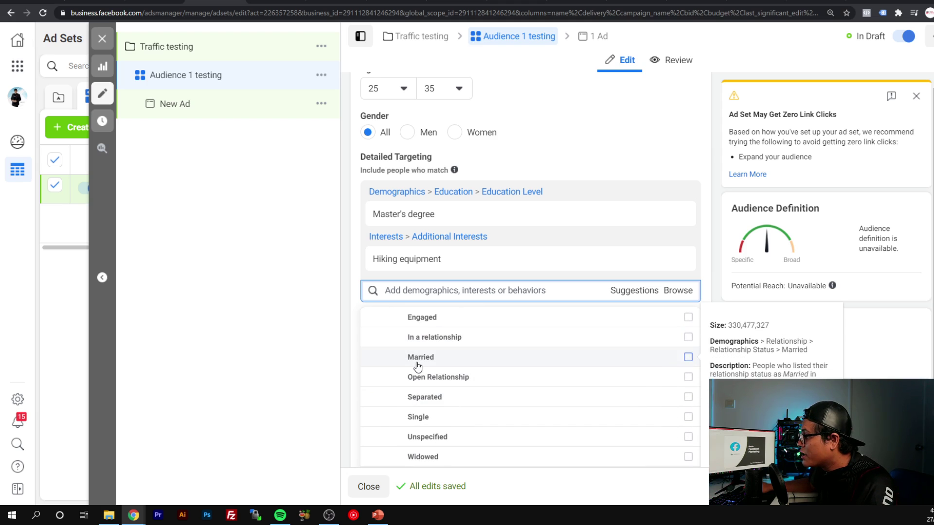
click(422, 358)
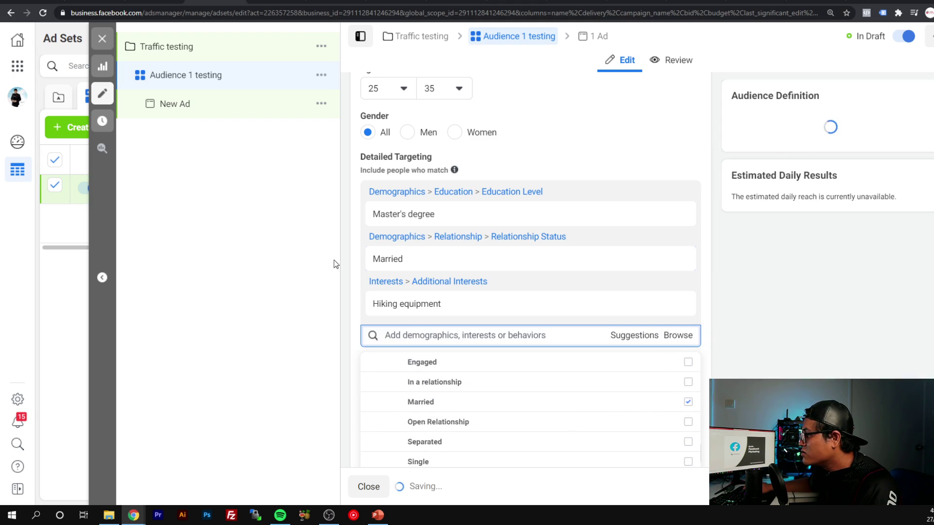
click(356, 249)
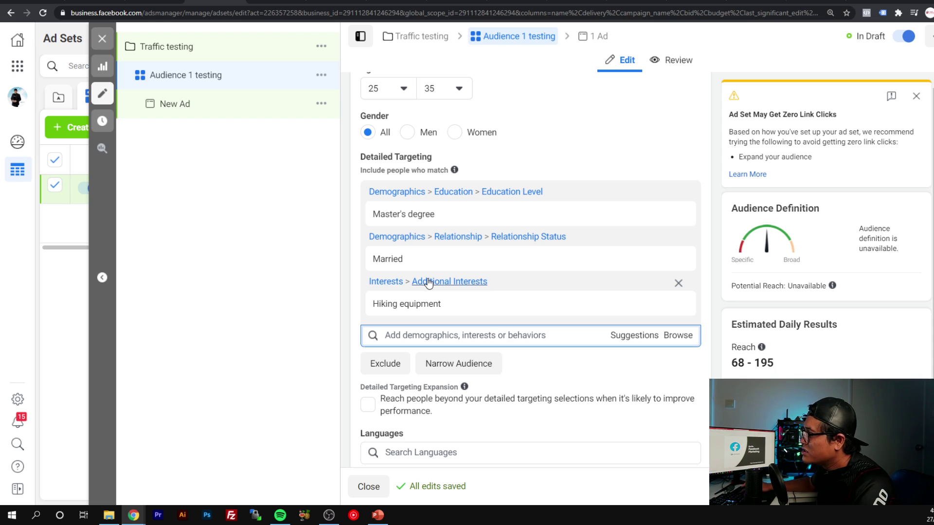
- Remove the Married relationship status from the detailed targeting
mouse_move(416, 257)
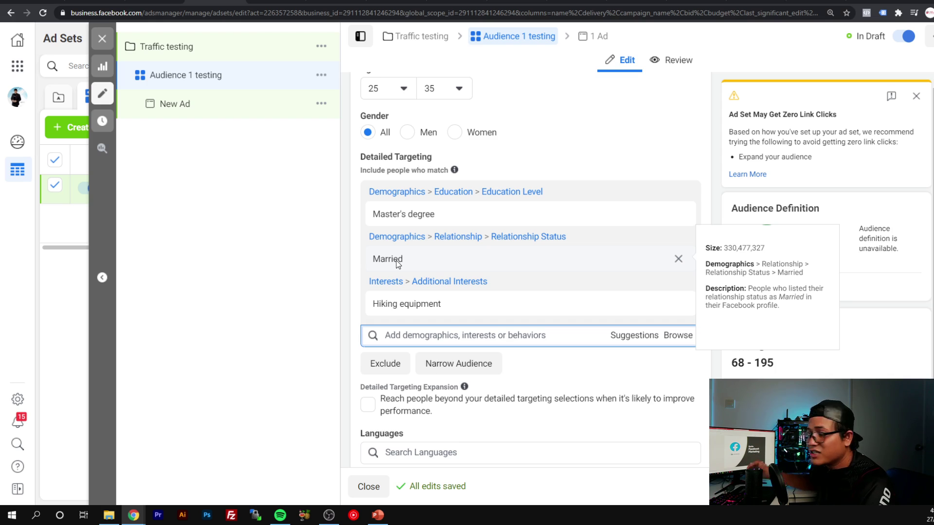
click(678, 258)
- Browse the detailed targeting categories under Demographics > Work > Industries, and close the list without adding any
click(678, 290)
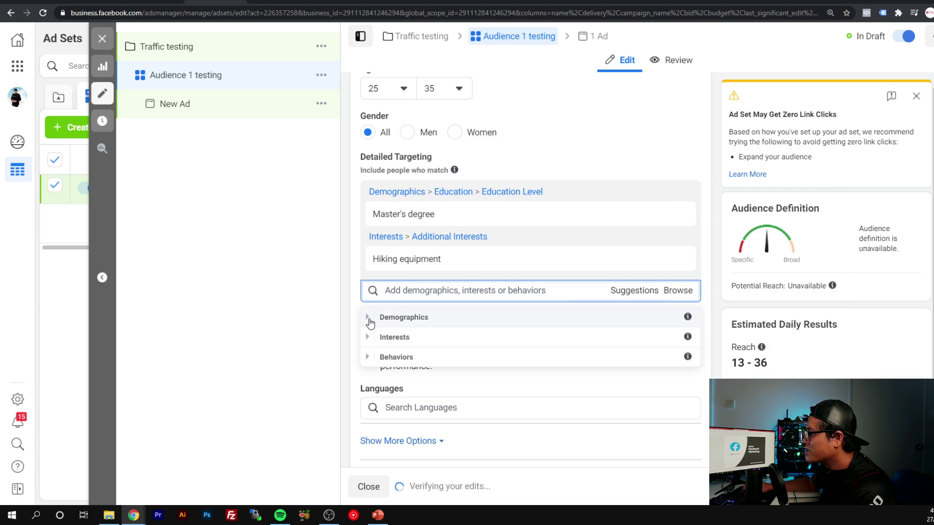
click(370, 321)
scroll(394, 370, down, 1)
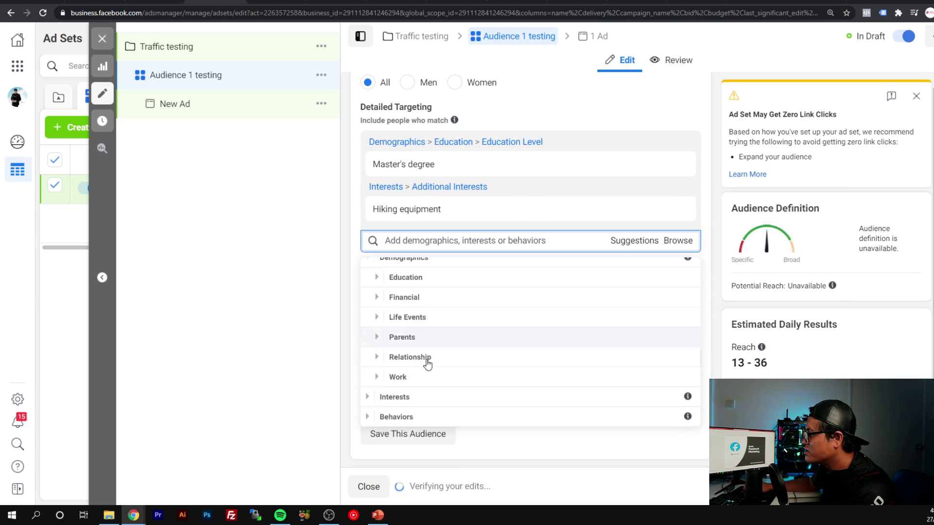
click(374, 378)
scroll(389, 356, down, 1)
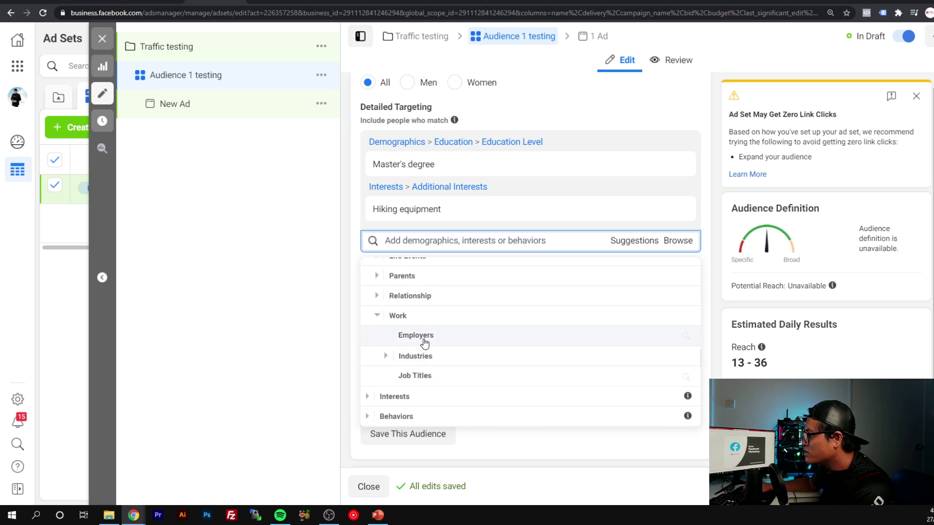
click(386, 356)
scroll(487, 375, down, 2)
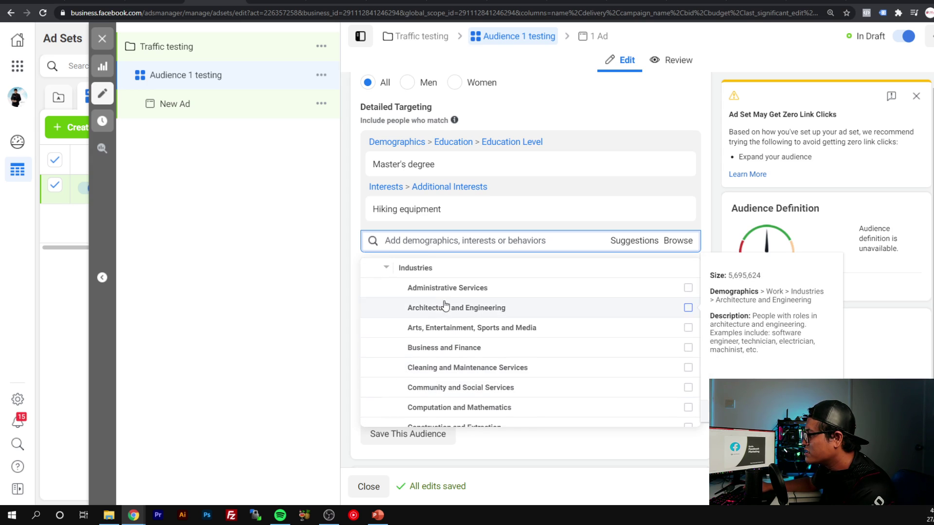
scroll(445, 305, down, 1)
scroll(463, 361, up, 4)
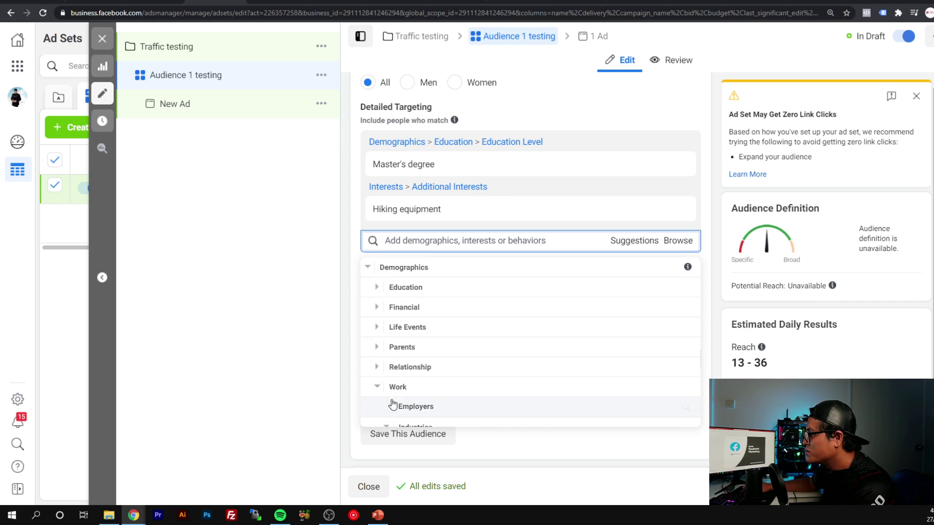
click(377, 387)
scroll(389, 352, up, 2)
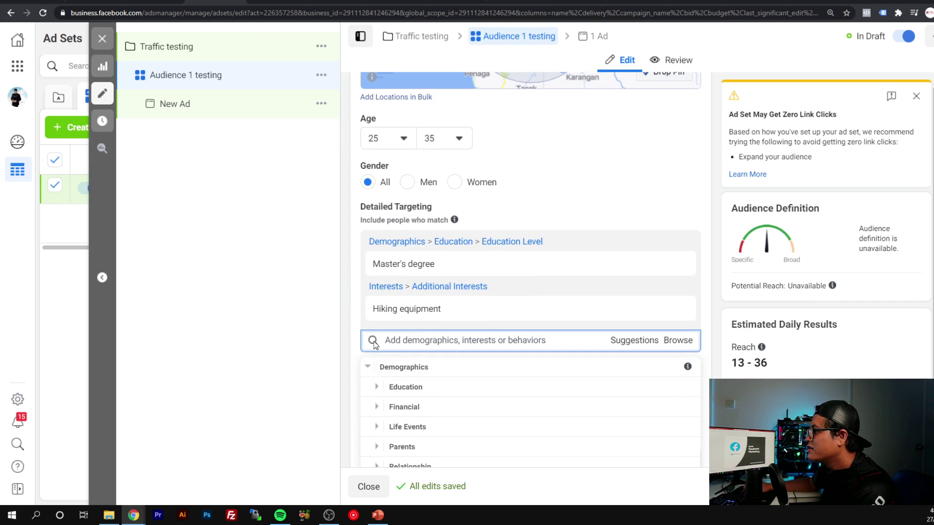
click(369, 367)
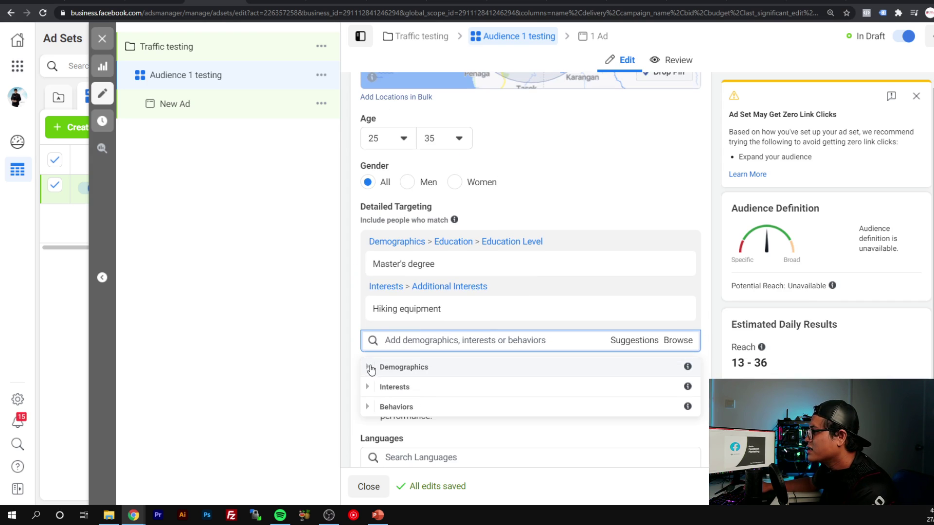
click(351, 294)
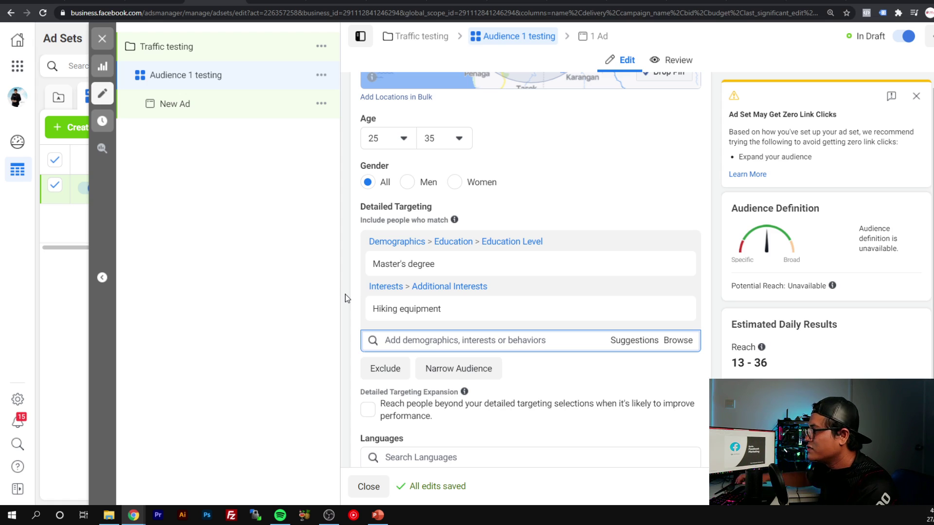
- Remove Master's degree and Hiking equipment from the detailed targeting so that no criteria are included
mouse_move(421, 312)
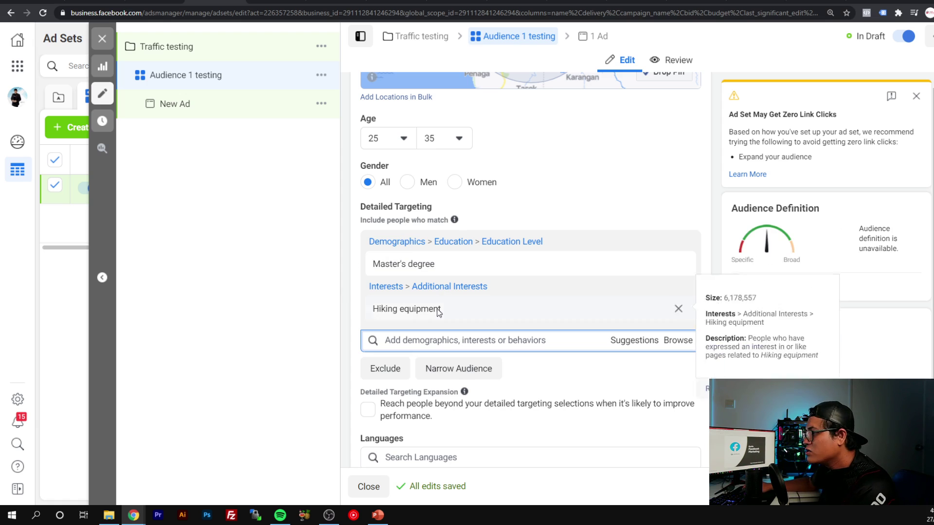
scroll(501, 275, up, 6)
scroll(501, 276, up, 6)
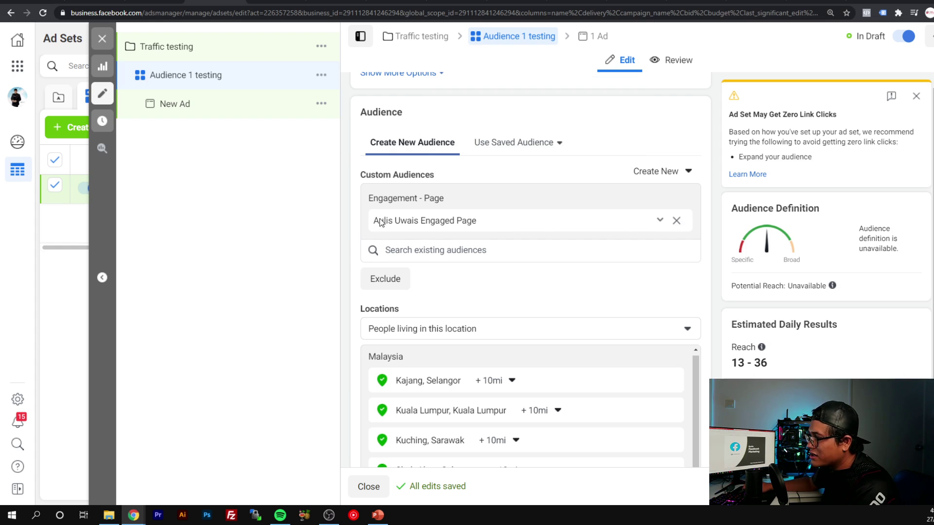
scroll(377, 217, down, 12)
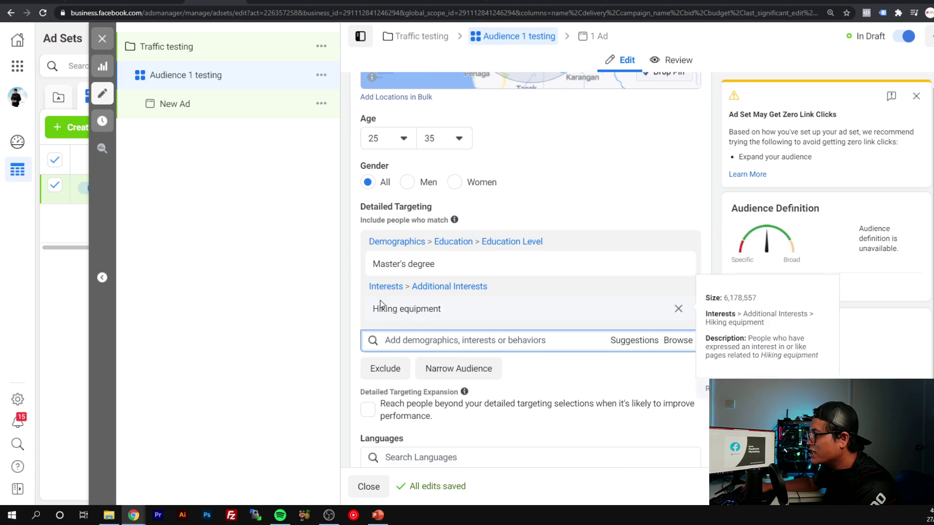
mouse_move(484, 268)
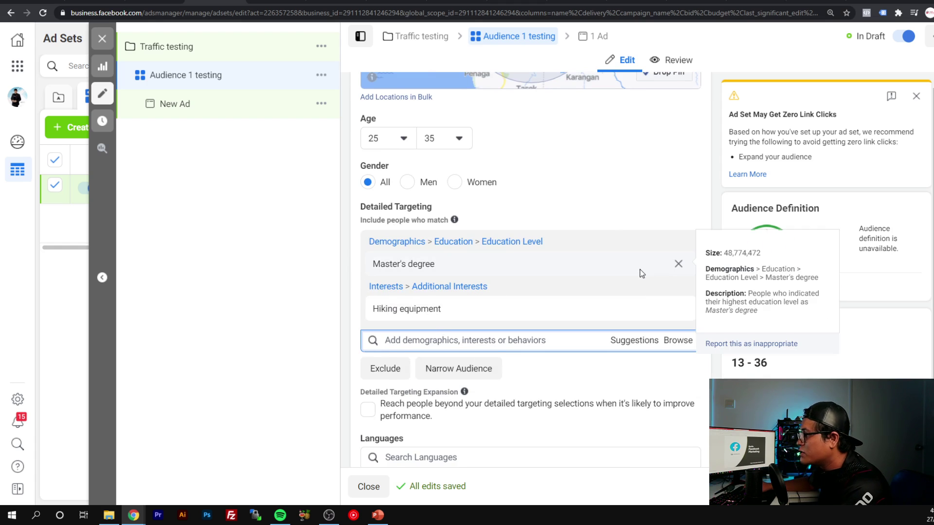
click(678, 265)
click(678, 265)
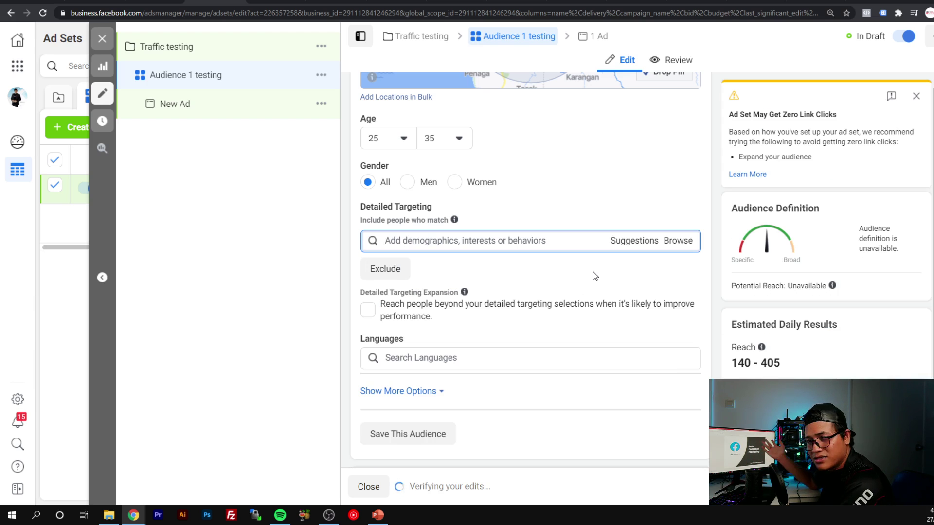
- Remove the page engagement custom audience from the ad set's Custom Audiences
scroll(499, 265, up, 10)
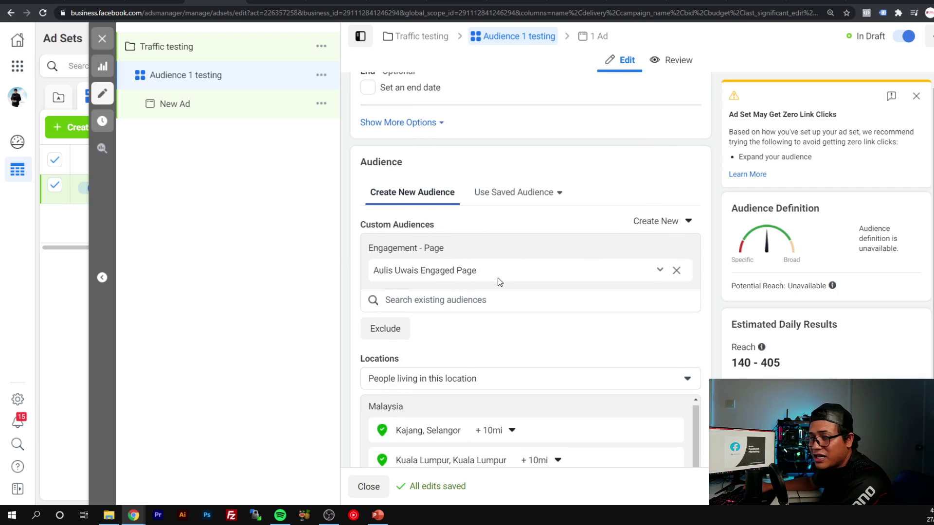
click(676, 270)
scroll(348, 289, down, 10)
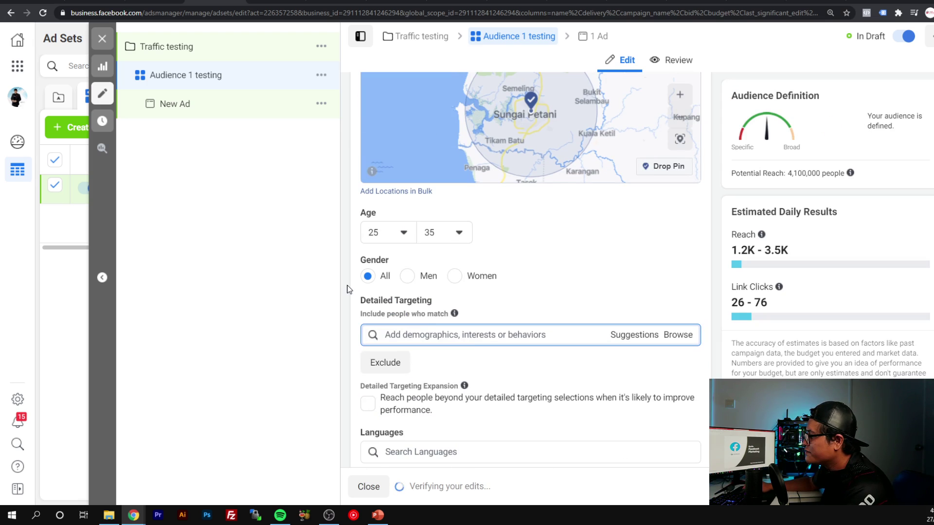
- Search detailed targeting for "hiking", include the interest Hiking equipment, and check the audience's potential reach
click(477, 334)
text(h)
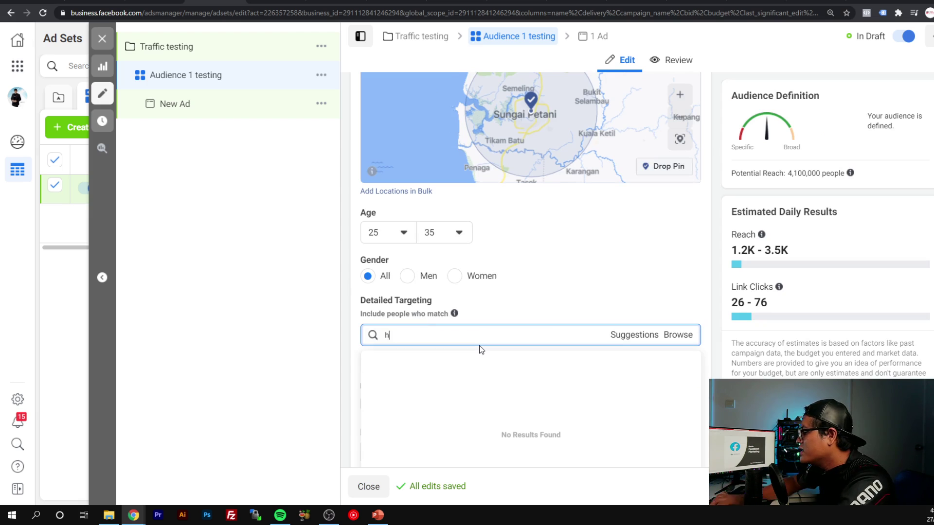
text(iking)
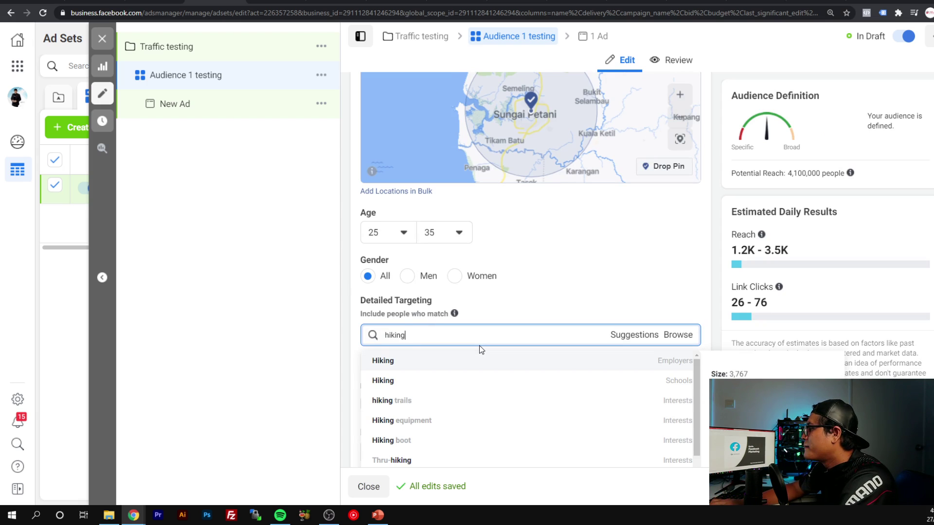
click(397, 421)
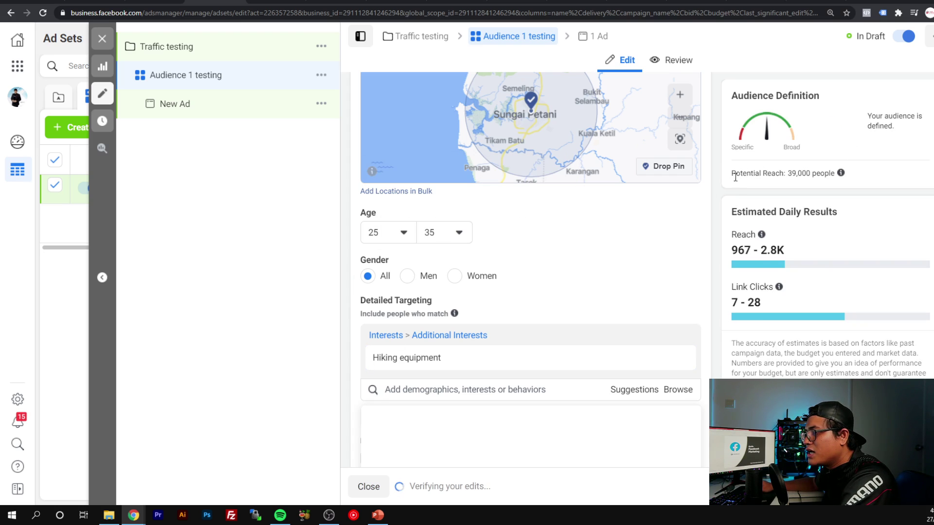
mouse_move(834, 177)
key(ctrl+a)
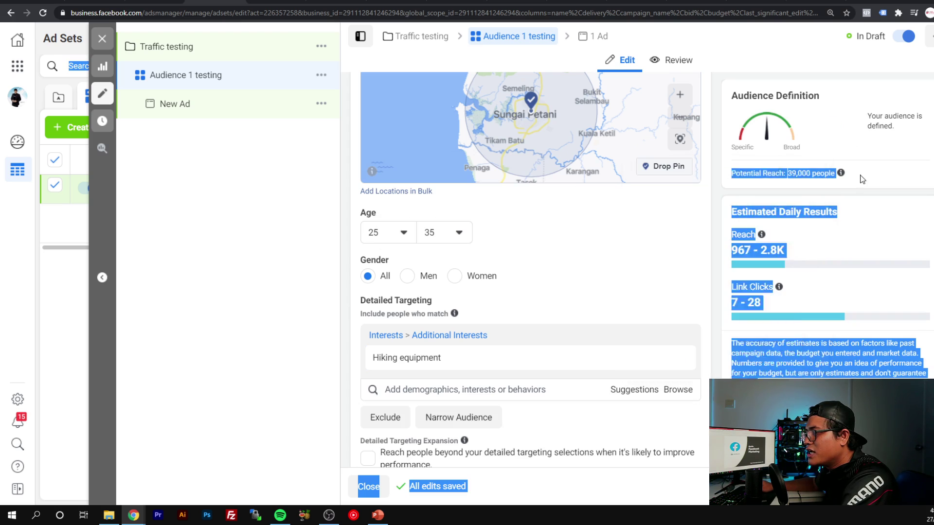
click(841, 183)
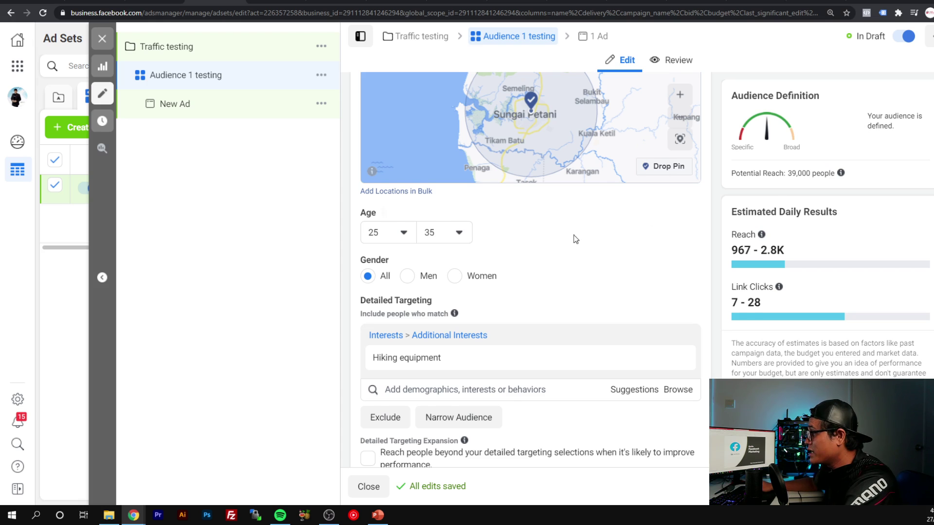
- Search detailed targeting for "hiking" again, add the interest Hiking boot, and check the updated potential reach
scroll(573, 235, down, 1)
click(447, 340)
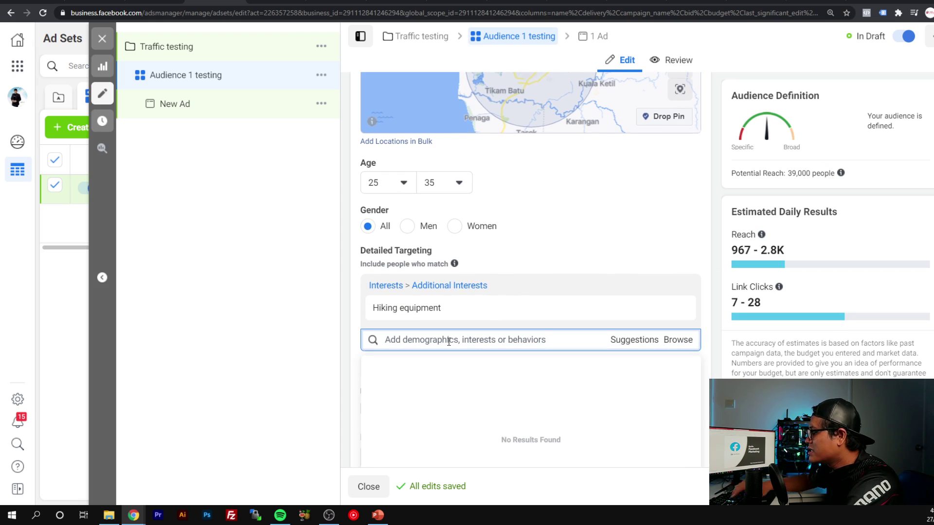
text(hiking)
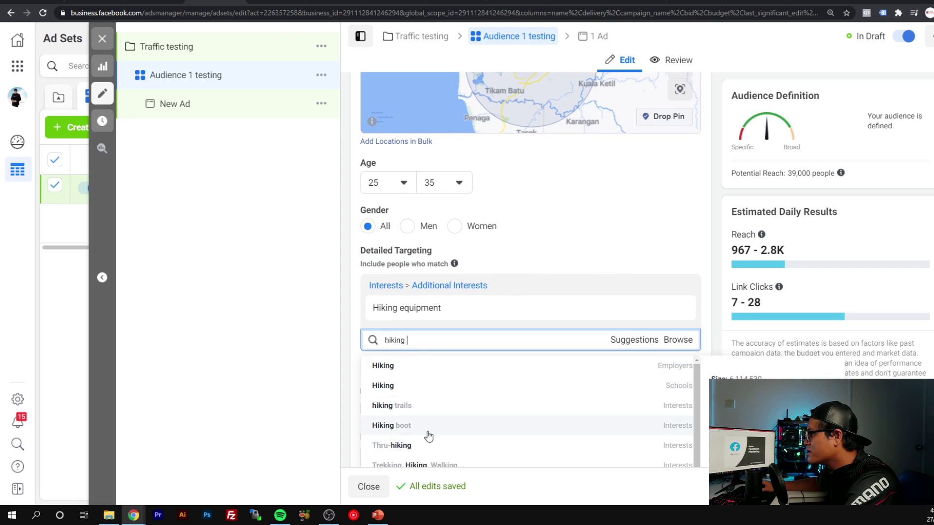
click(428, 426)
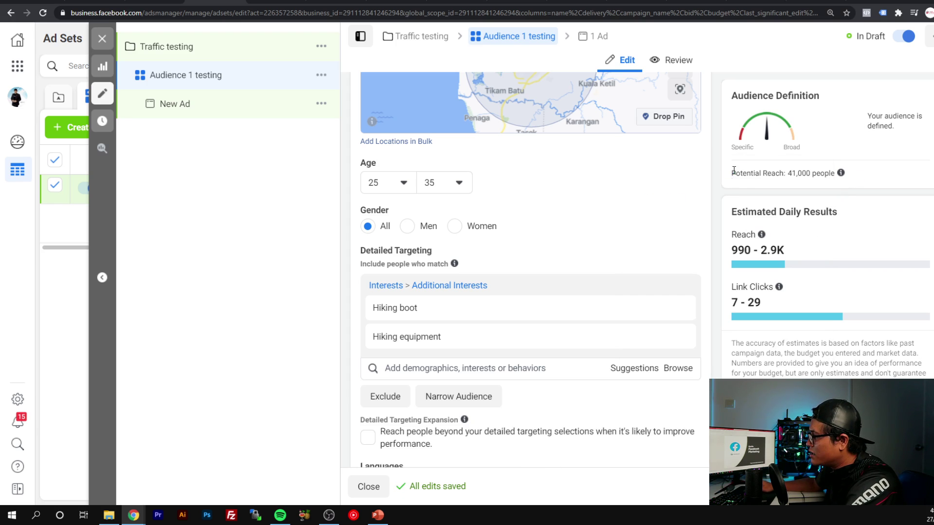
drag(836, 174, 733, 172)
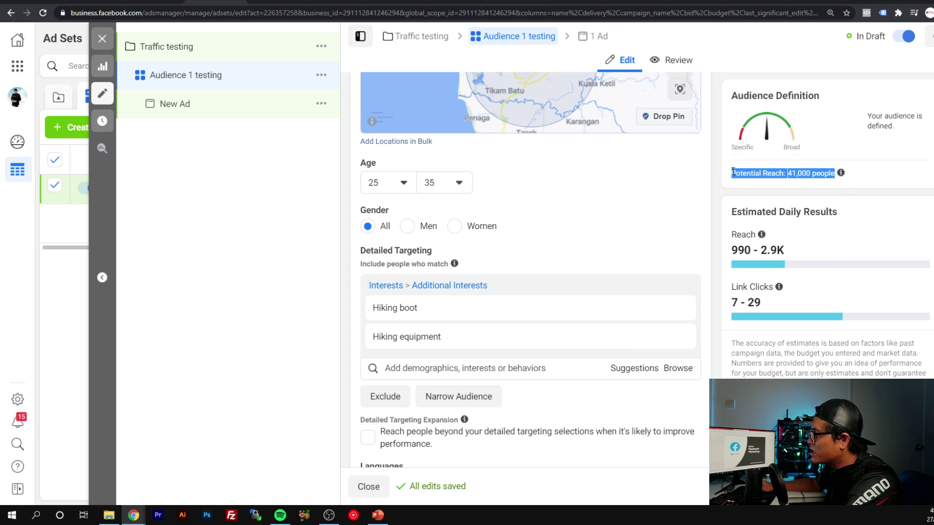
click(685, 234)
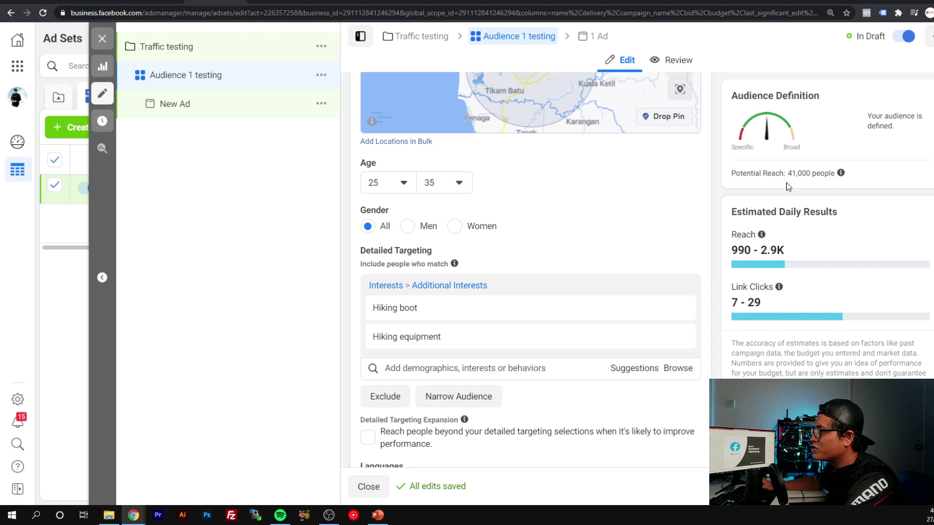
- Add Malay and English (All) as the target languages of the ad set's audience
mouse_move(813, 184)
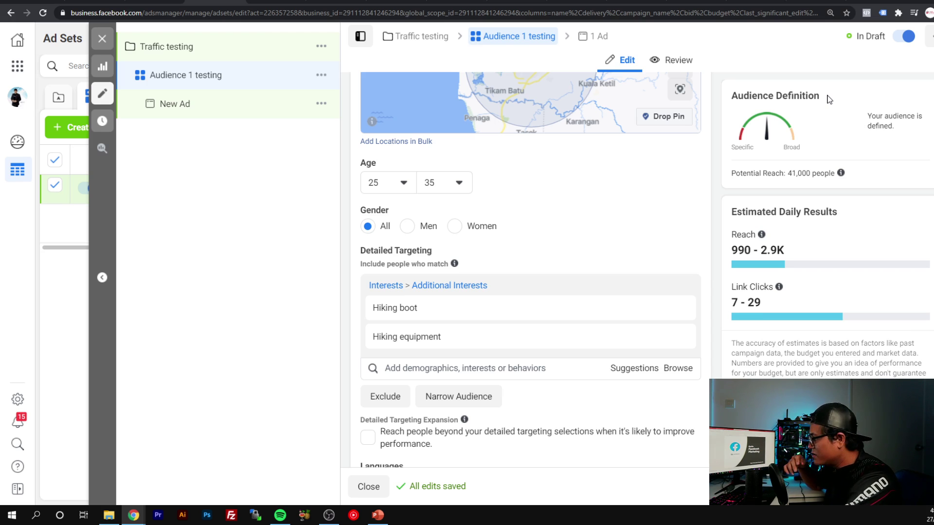
scroll(490, 206, down, 2)
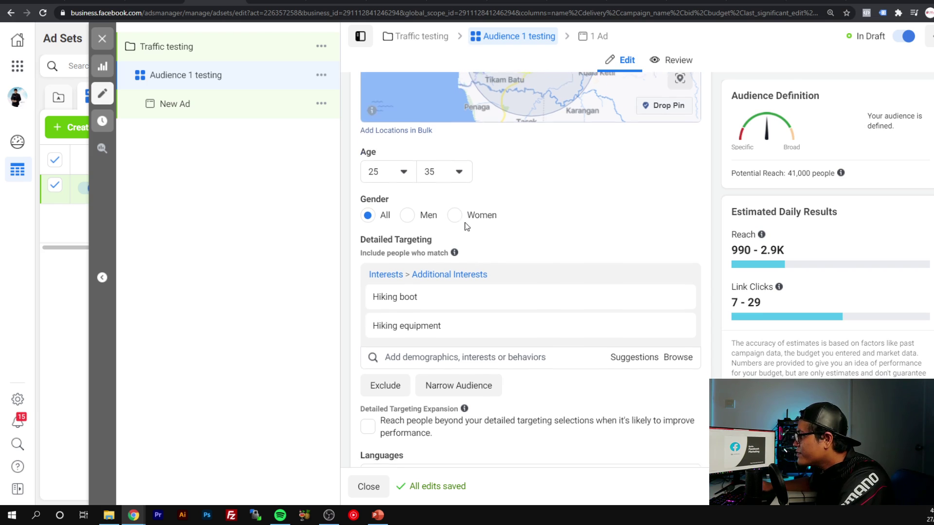
mouse_move(476, 236)
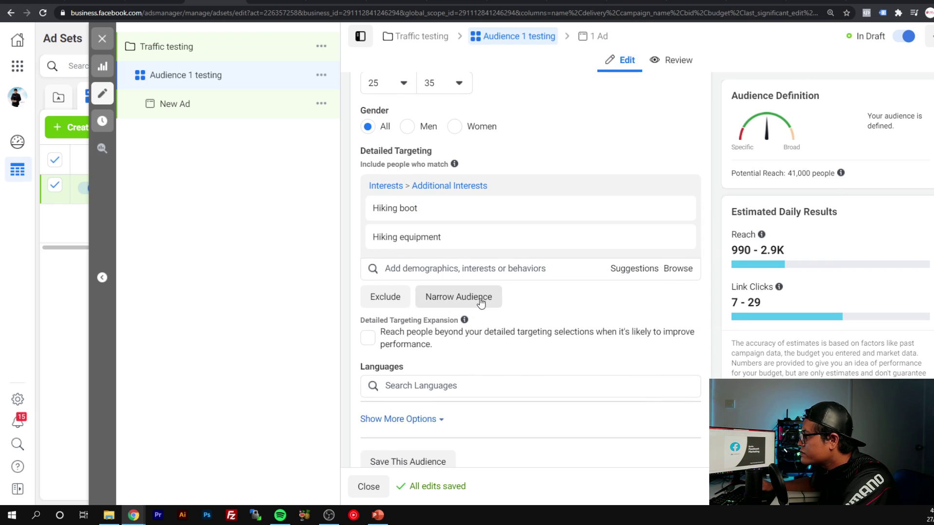
scroll(489, 297, down, 2)
scroll(492, 293, down, 1)
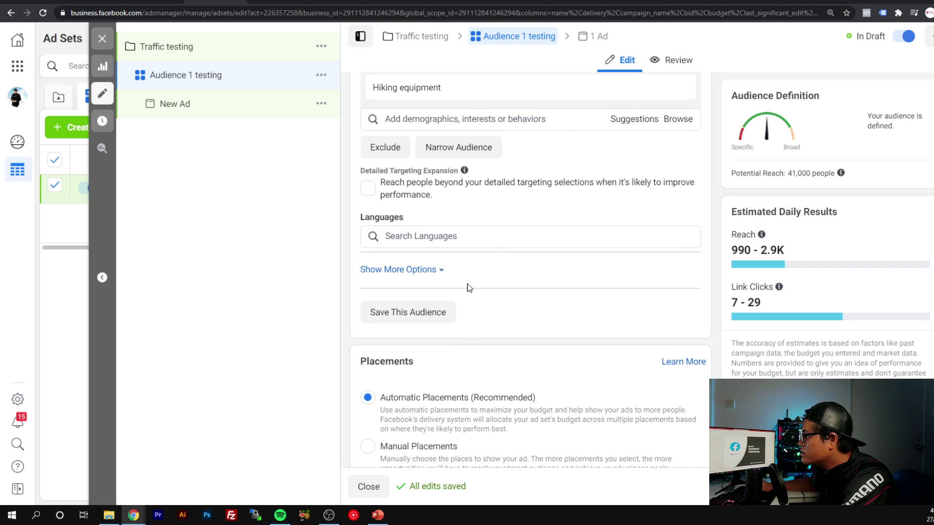
click(471, 239)
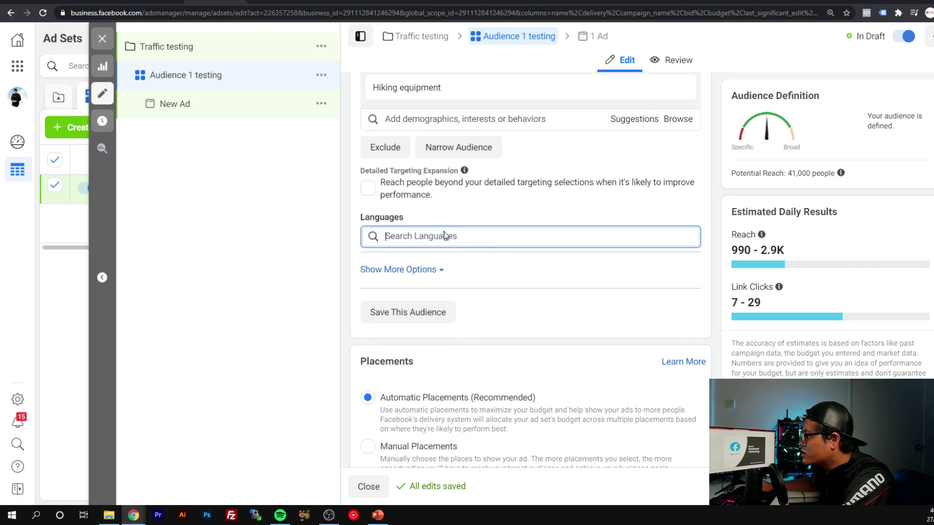
text(malay)
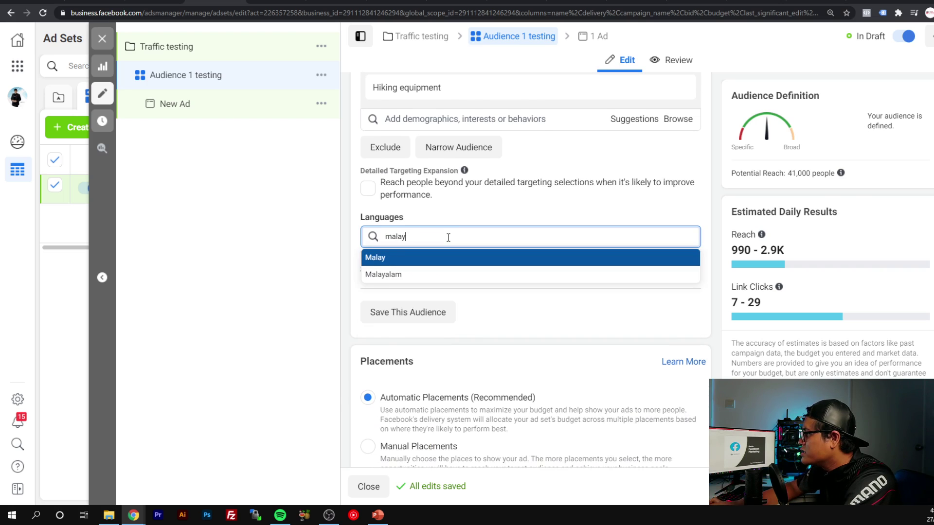
key(Return)
text(eng)
key(Return)
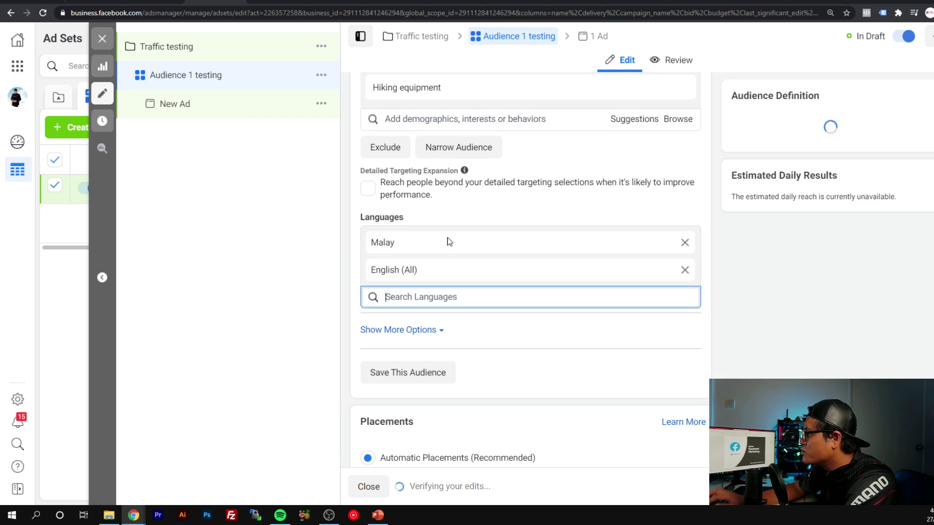
text(chin)
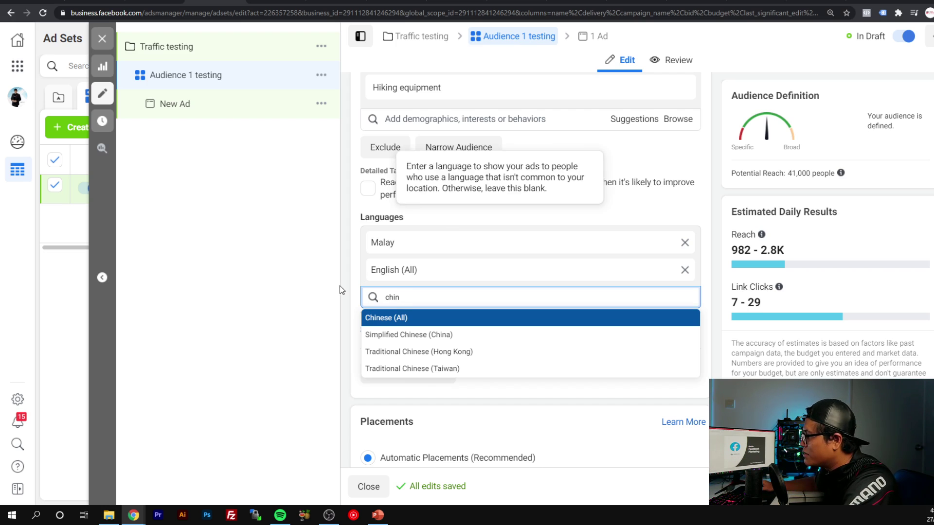
click(350, 279)
drag(405, 301, 370, 307)
key(BackSpace)
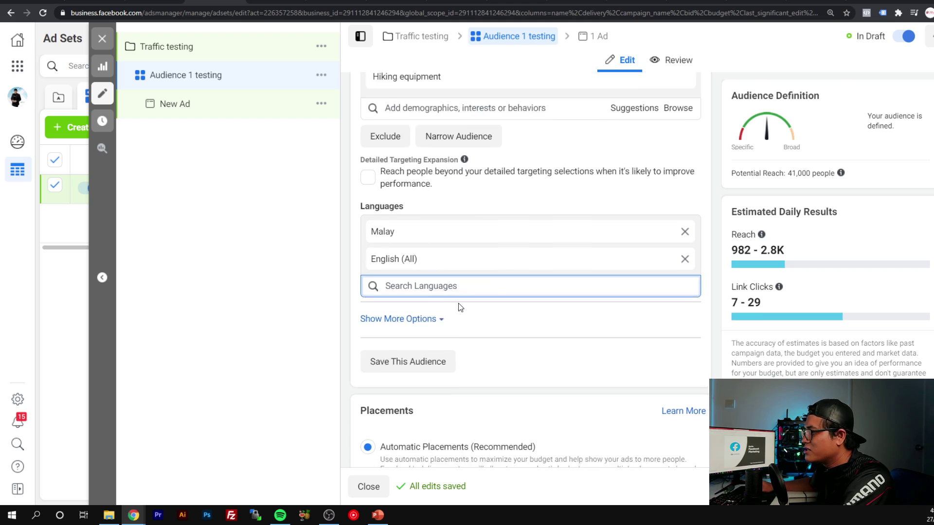
- Try manual placements for the ad set with the devices limited to mobile
scroll(459, 304, down, 4)
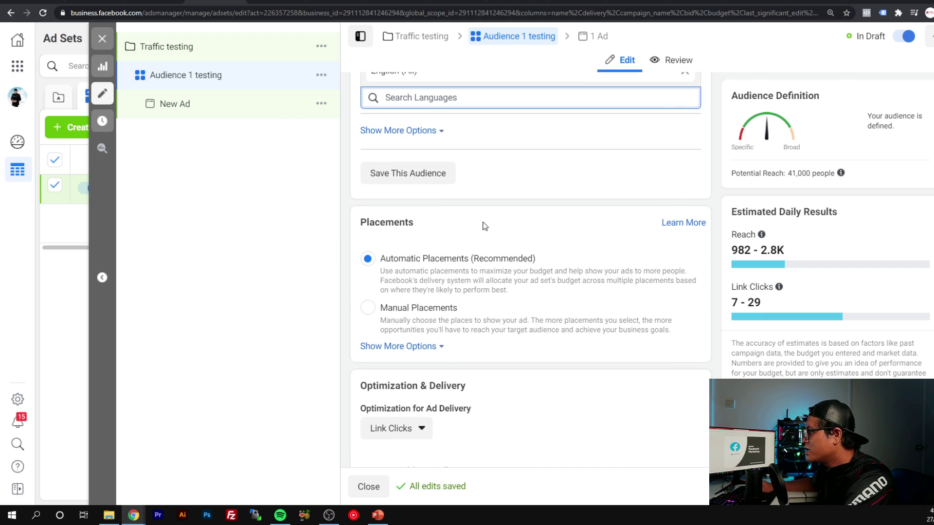
scroll(501, 241, down, 2)
scroll(500, 241, up, 1)
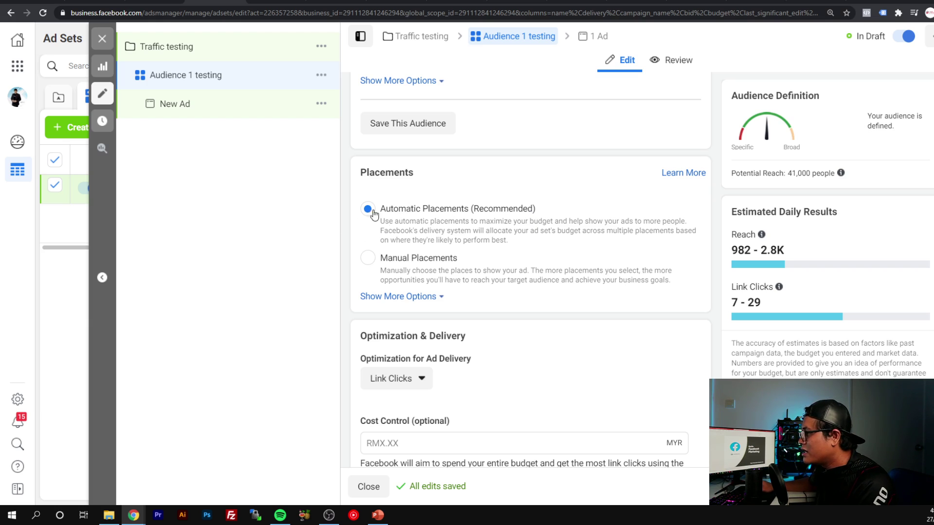
click(369, 258)
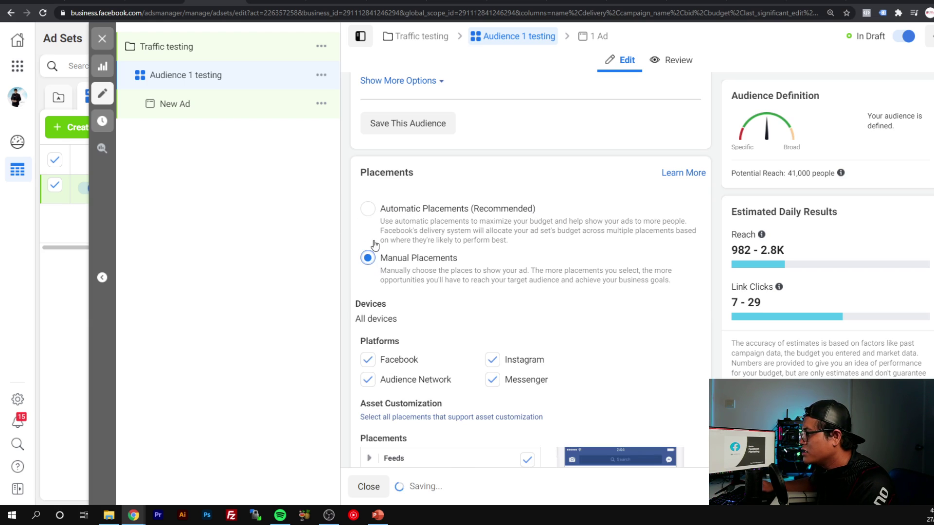
scroll(490, 290, down, 1)
scroll(489, 289, down, 2)
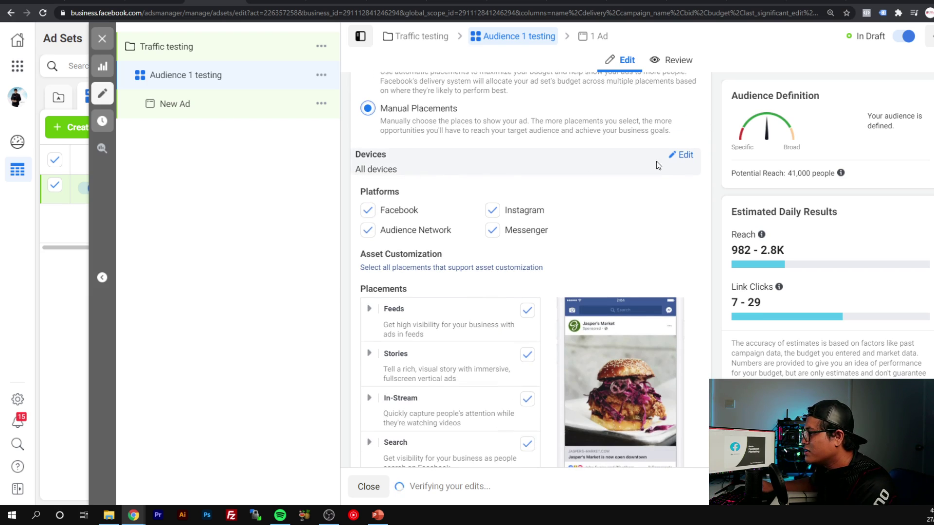
click(681, 154)
click(427, 178)
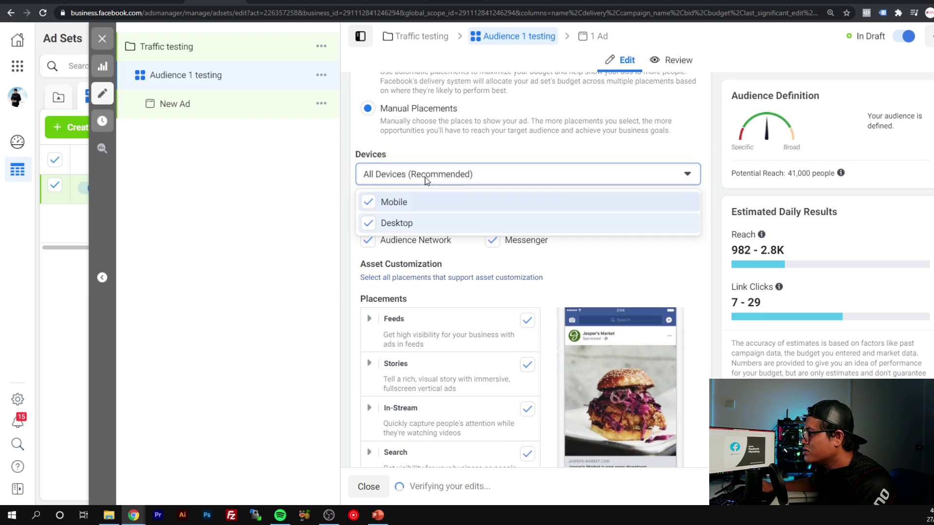
click(370, 226)
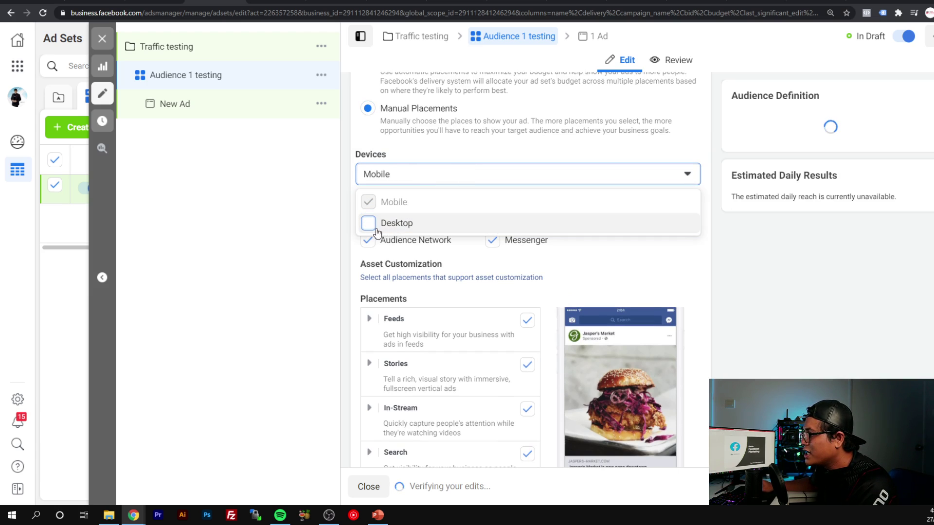
click(351, 176)
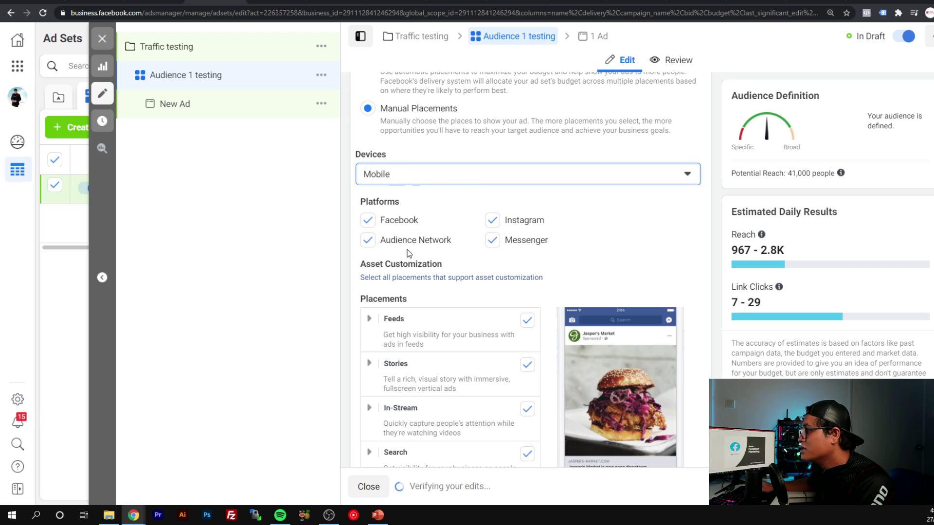
- Exclude Audience Network and Messenger from the platforms, and return the ad set to automatic placements
click(369, 240)
click(492, 240)
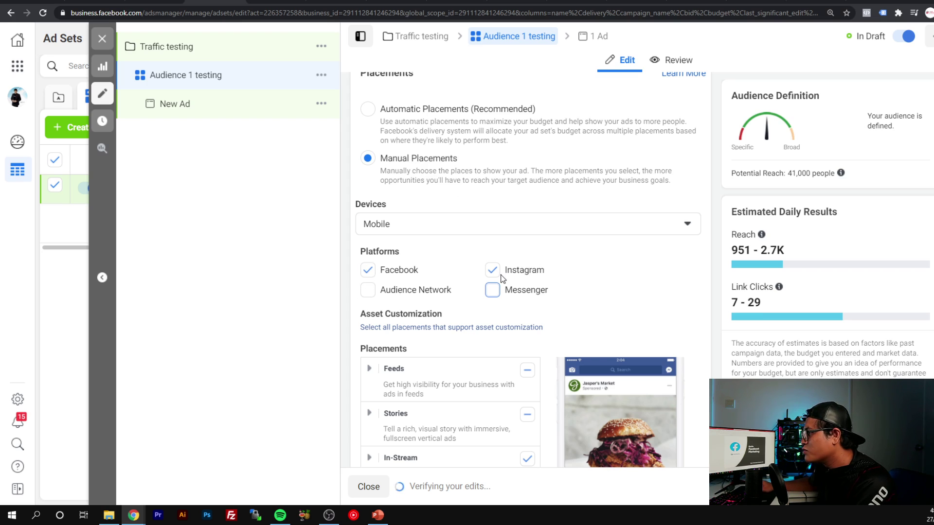
click(368, 110)
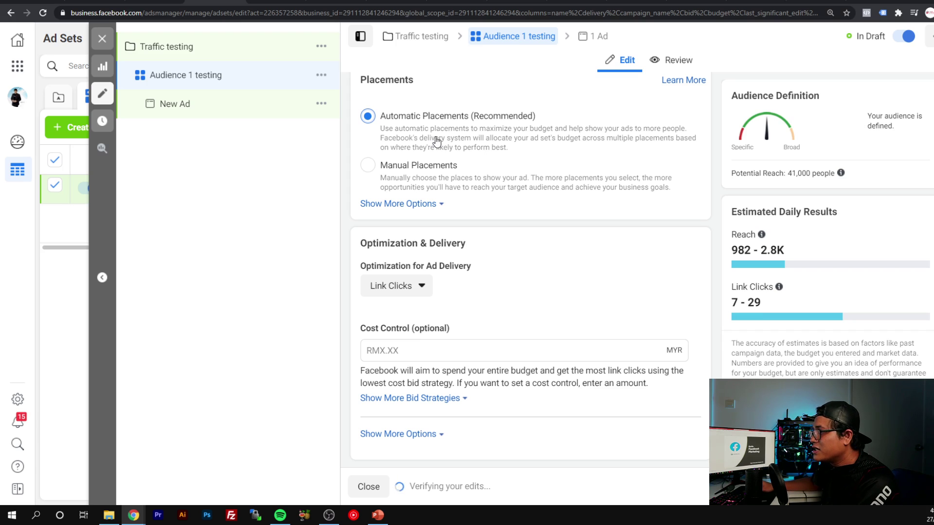
- Use manual placements for the ad set and exclude desktop so that only mobile devices are targeted
click(423, 167)
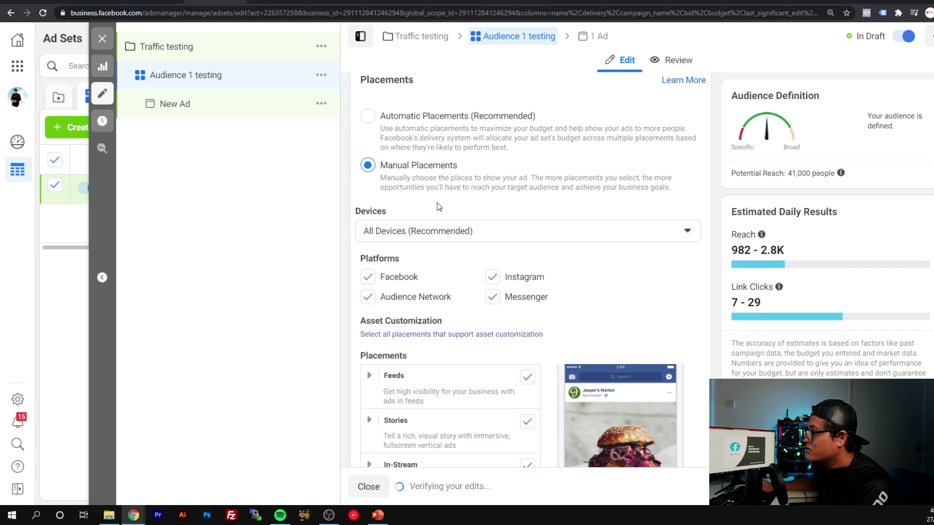
click(477, 229)
click(387, 276)
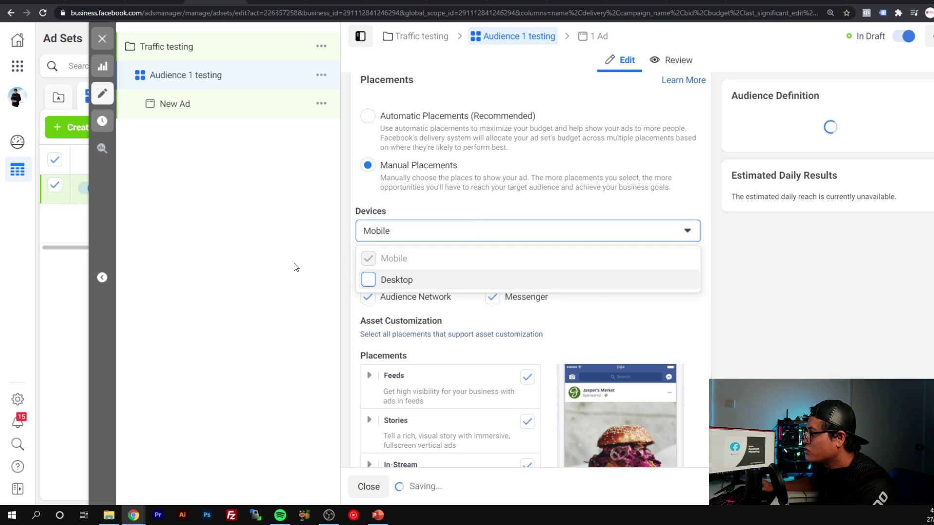
click(351, 288)
- Remove Audience Network, Messenger and Instagram from the placement platforms, keeping only Facebook
click(368, 296)
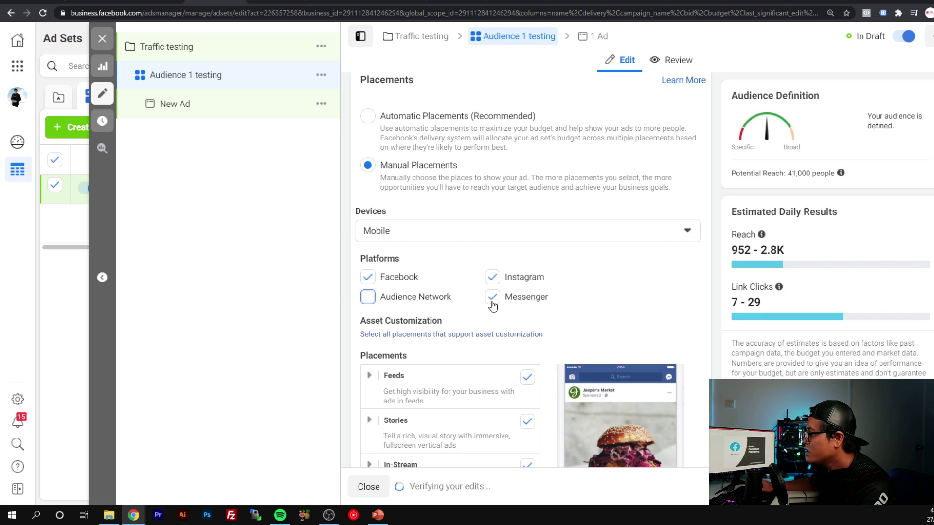
click(492, 296)
click(492, 277)
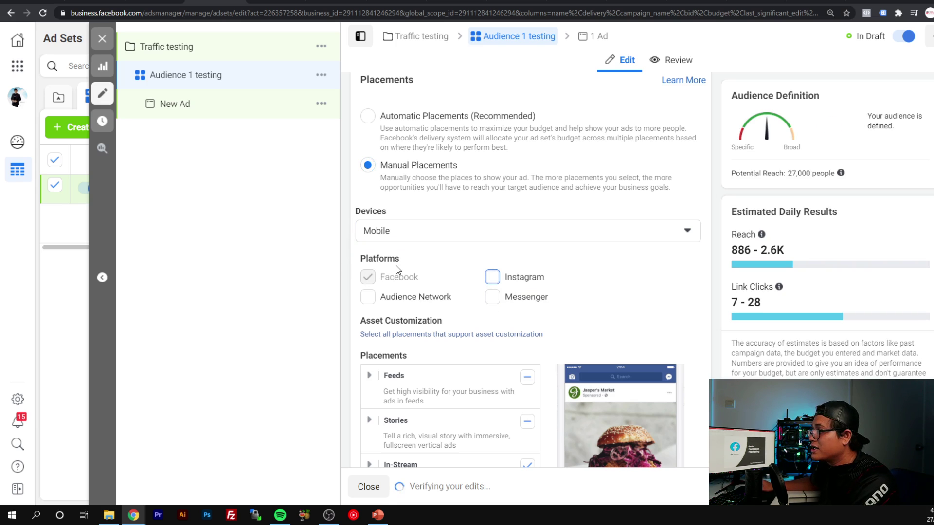
click(491, 280)
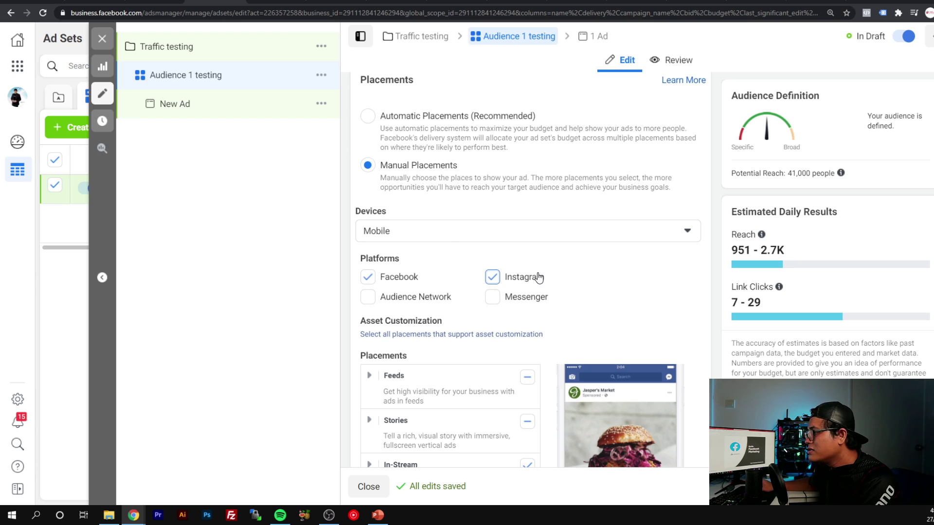
scroll(538, 277, down, 1)
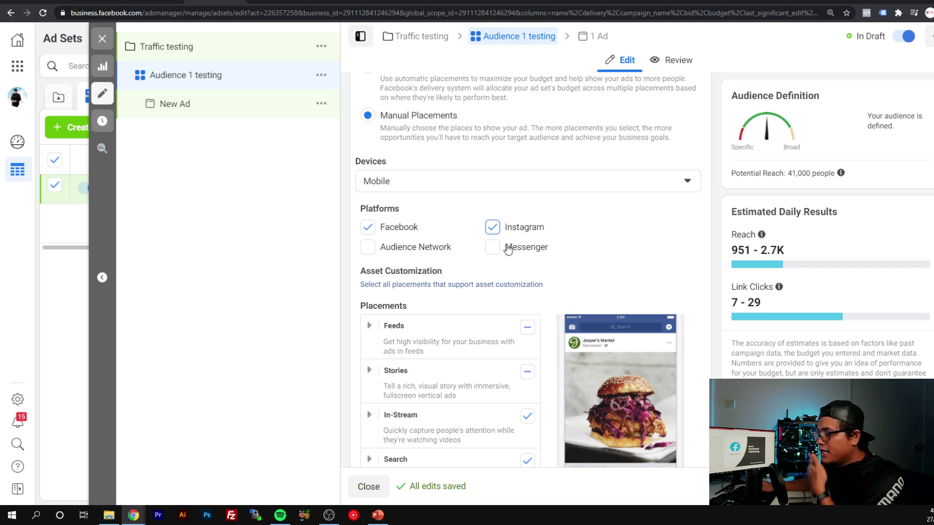
click(492, 227)
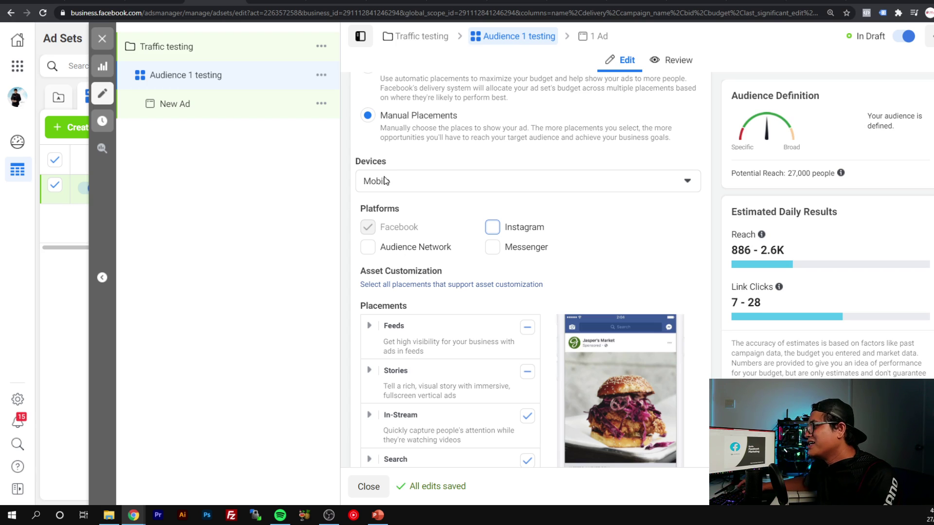
- Exclude the In-Article, Search, In-Stream and Stories placements from the ad set
scroll(384, 223, down, 3)
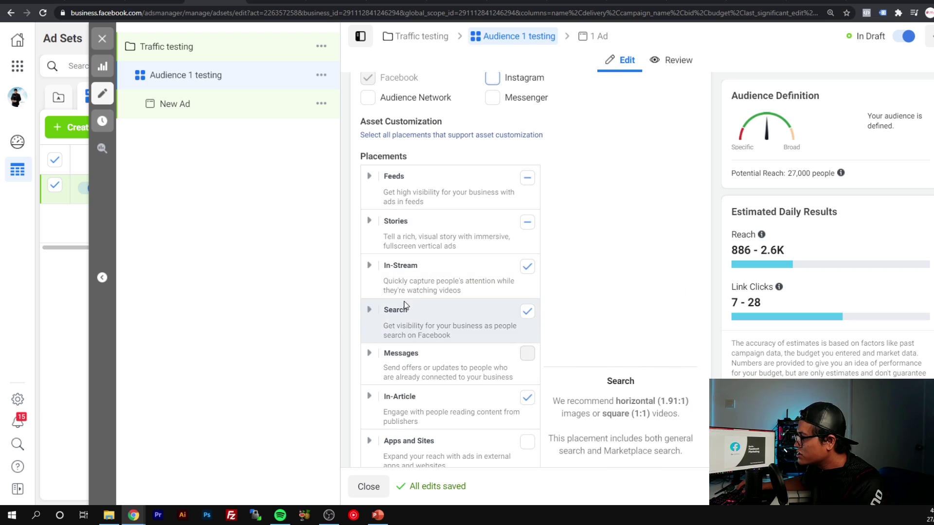
scroll(411, 355, down, 1)
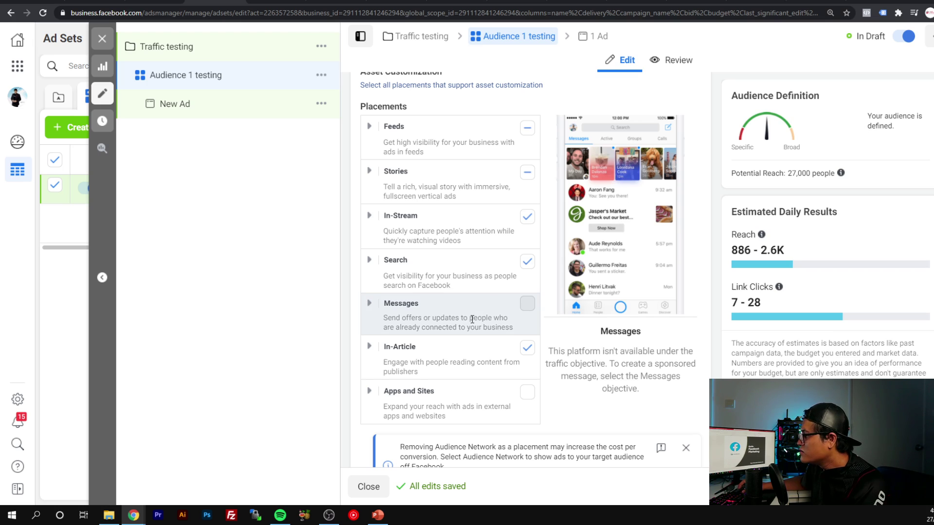
click(527, 348)
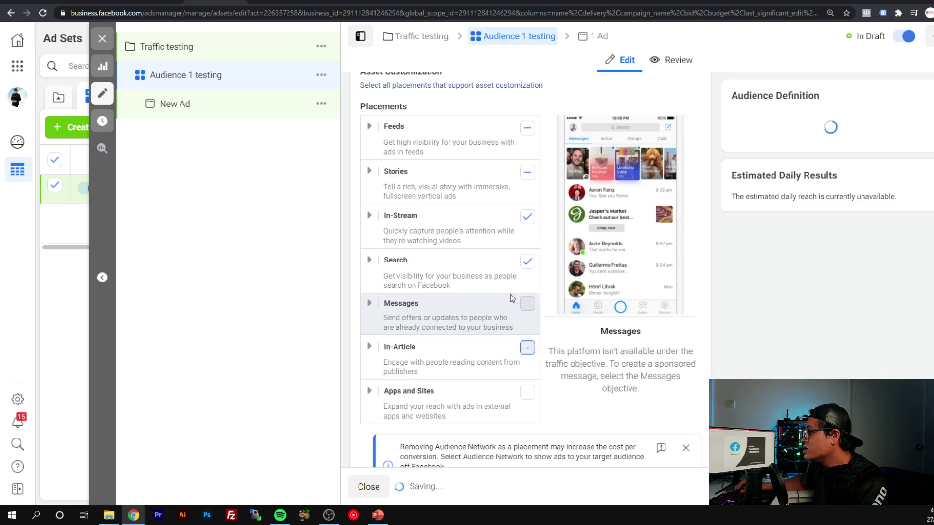
click(527, 261)
click(527, 216)
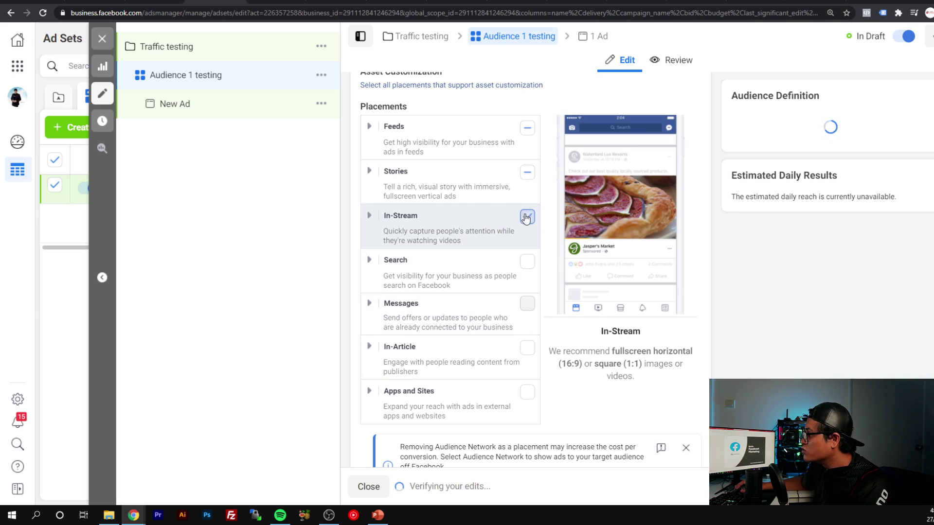
click(528, 172)
click(527, 172)
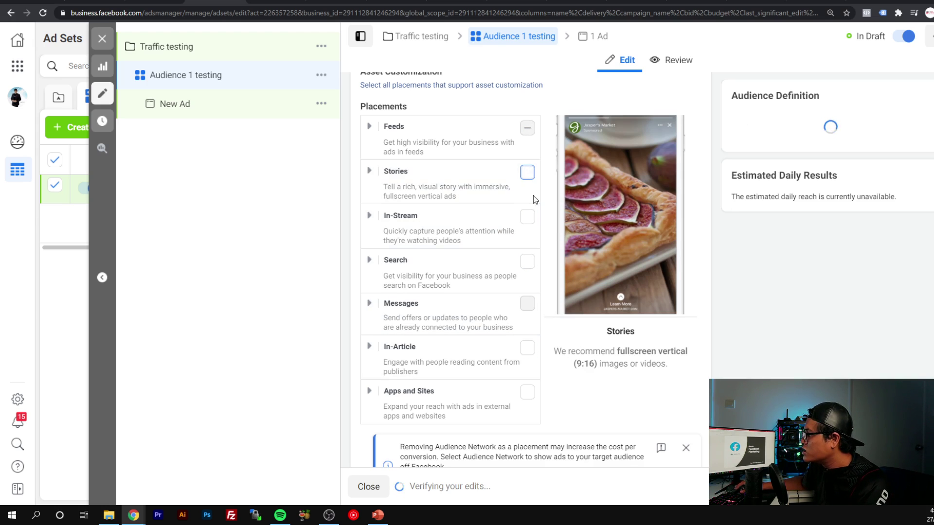
- Exclude Facebook Groups Feed, Facebook Video Feeds and Facebook Marketplace from the feed placements, keeping only Facebook News Feed
click(370, 172)
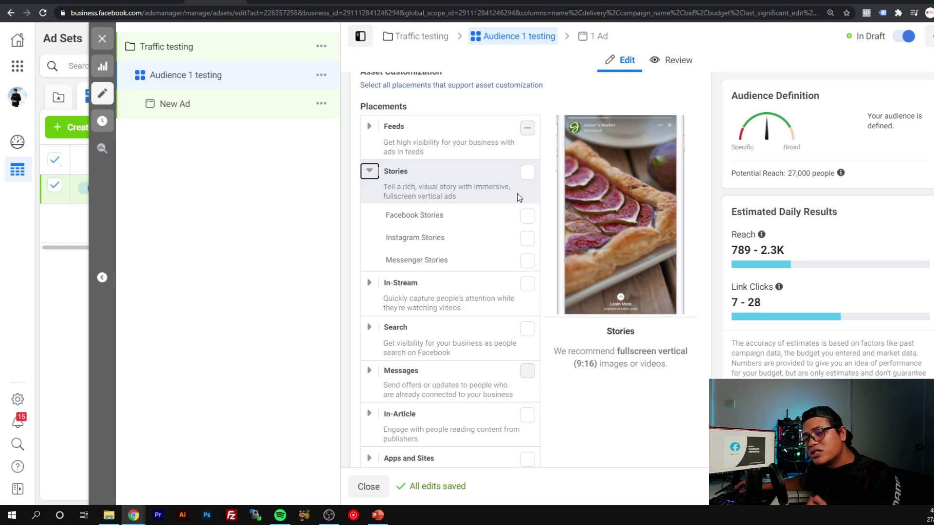
scroll(517, 192, up, 1)
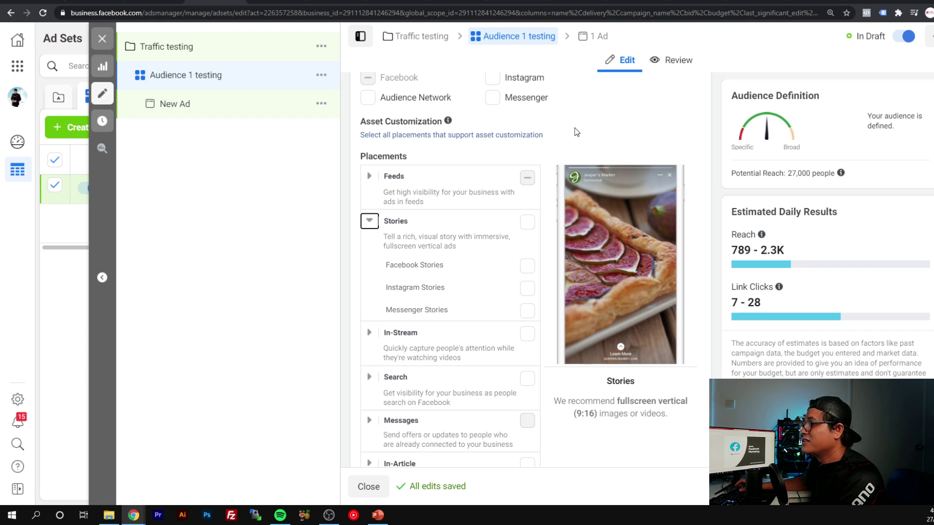
click(370, 176)
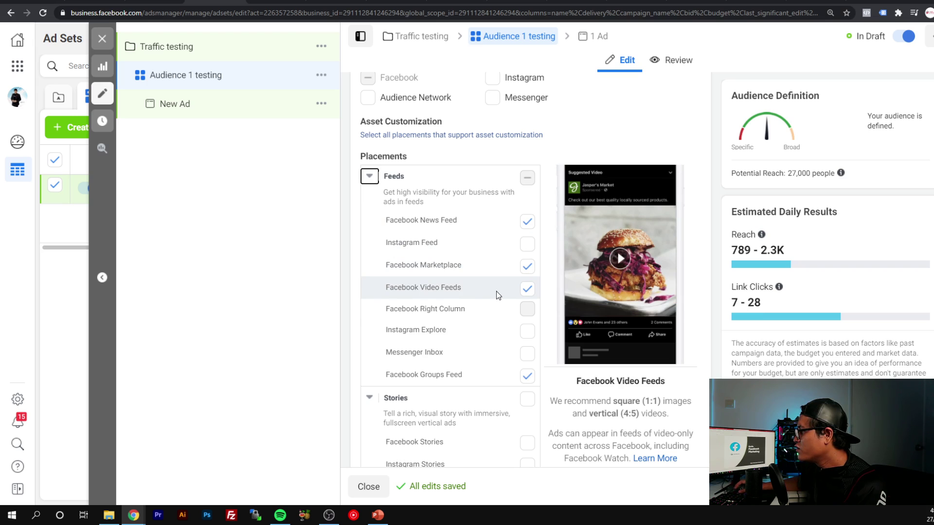
click(527, 297)
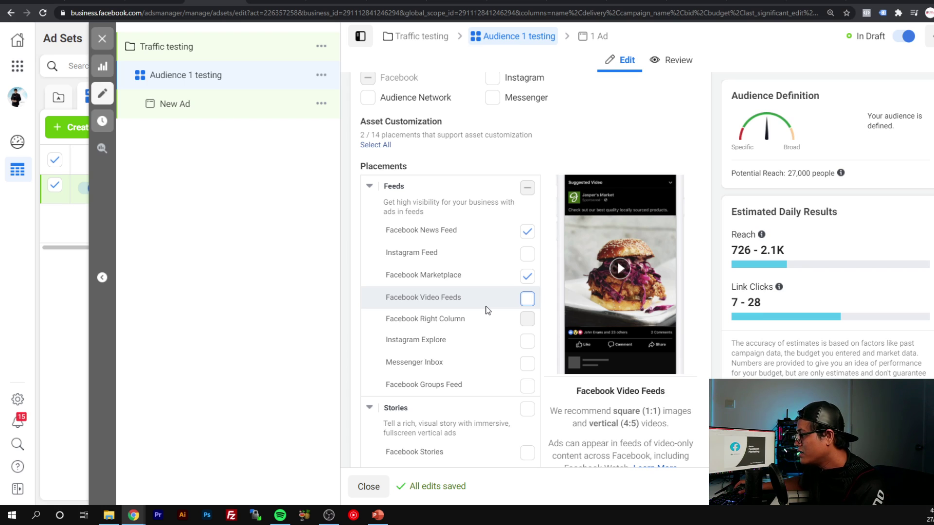
click(528, 278)
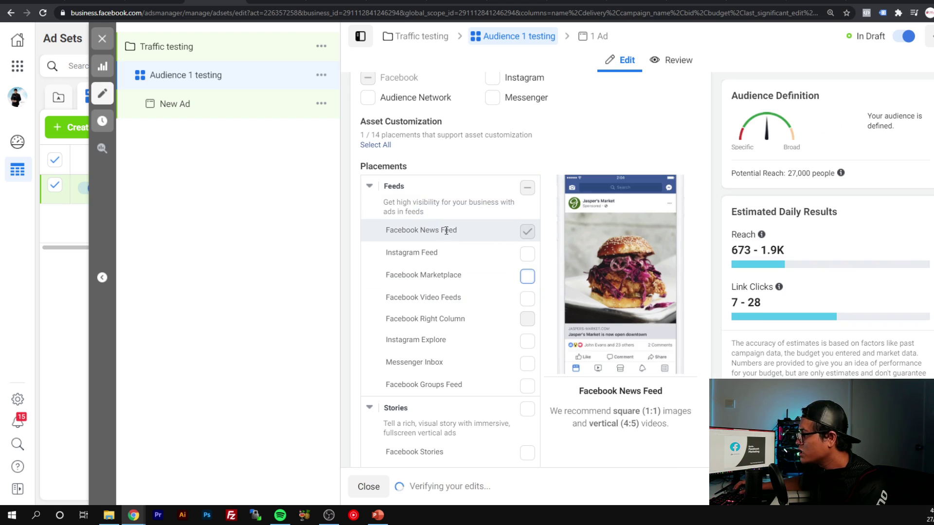
- Leave Messenger Inbox excluded from the feed placements and dismiss the notice about removing Audience Network
click(527, 370)
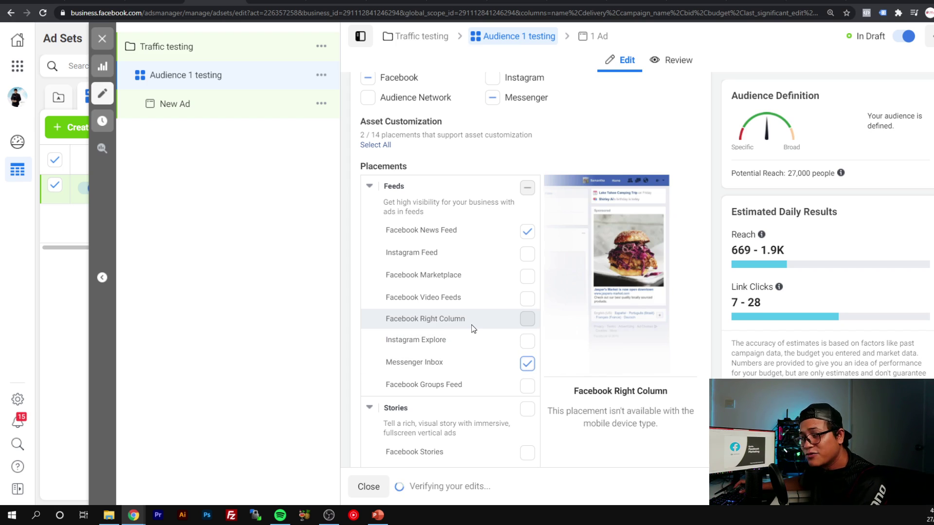
click(526, 363)
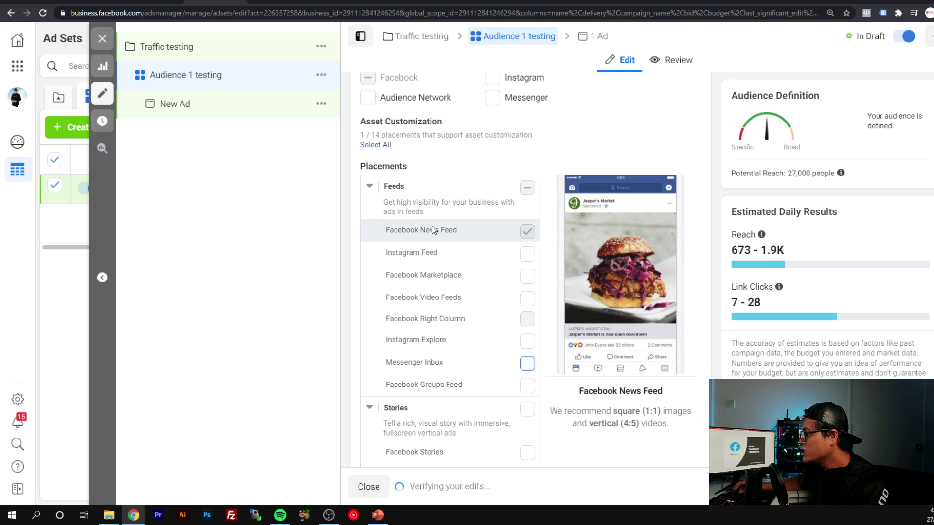
scroll(546, 234, down, 10)
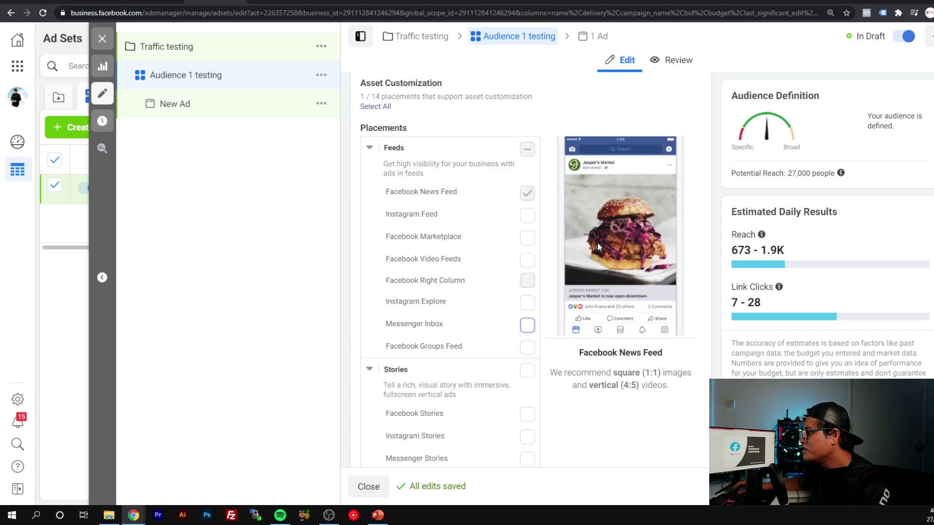
scroll(530, 260, down, 1)
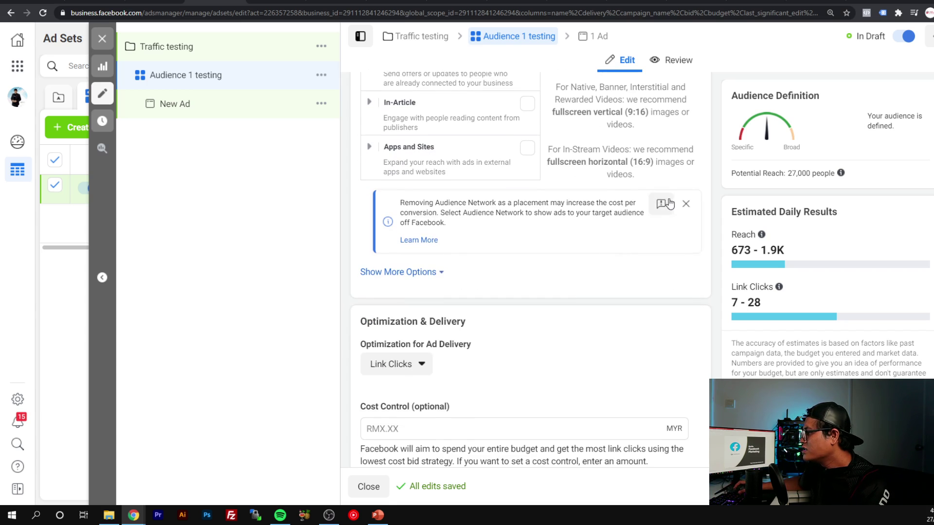
click(686, 203)
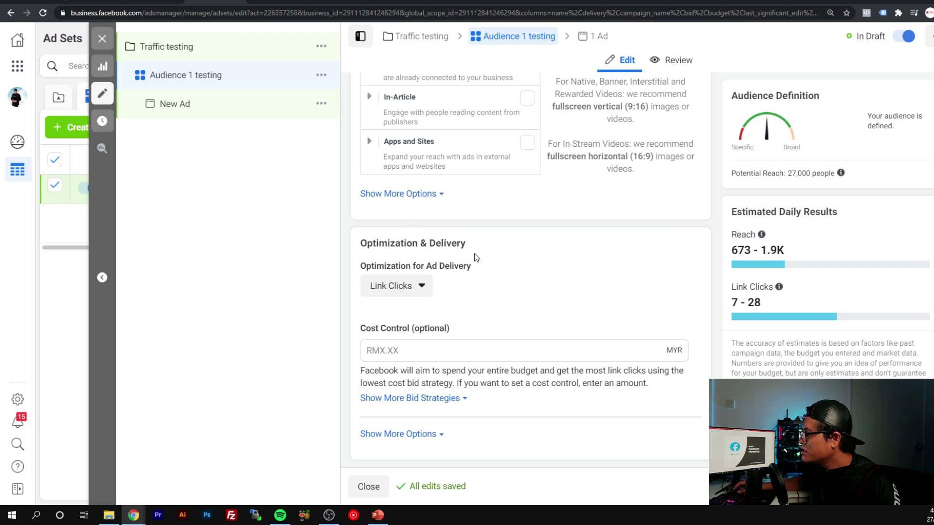
- Set the ad set's optimization for ad delivery to Landing Page Views
click(422, 290)
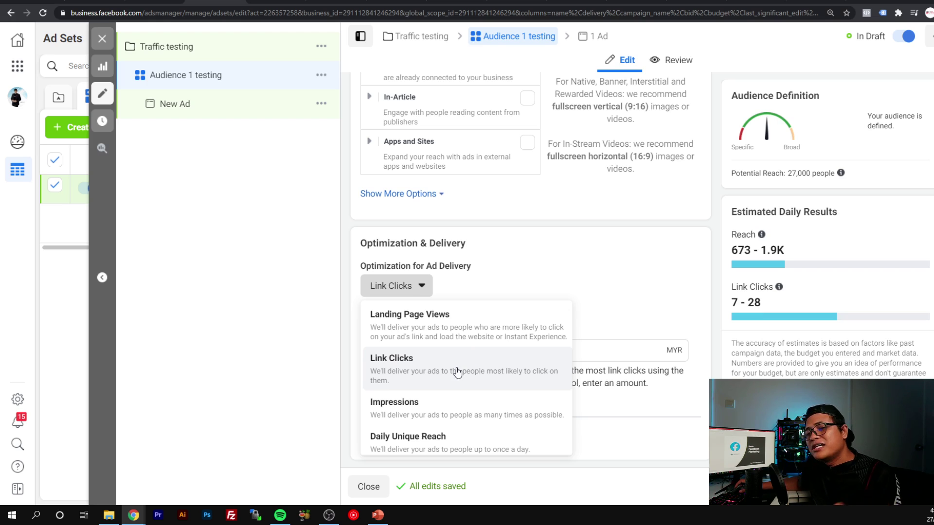
scroll(447, 372, down, 1)
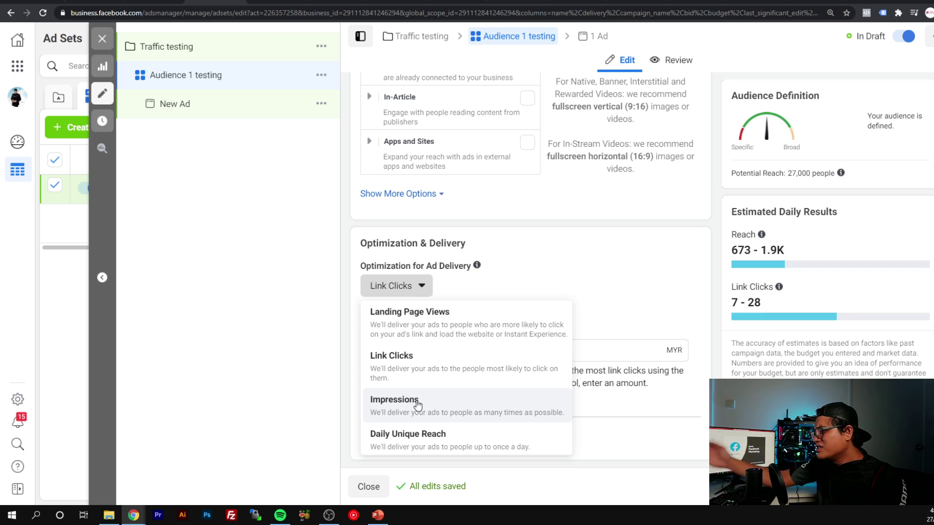
scroll(428, 411, down, 1)
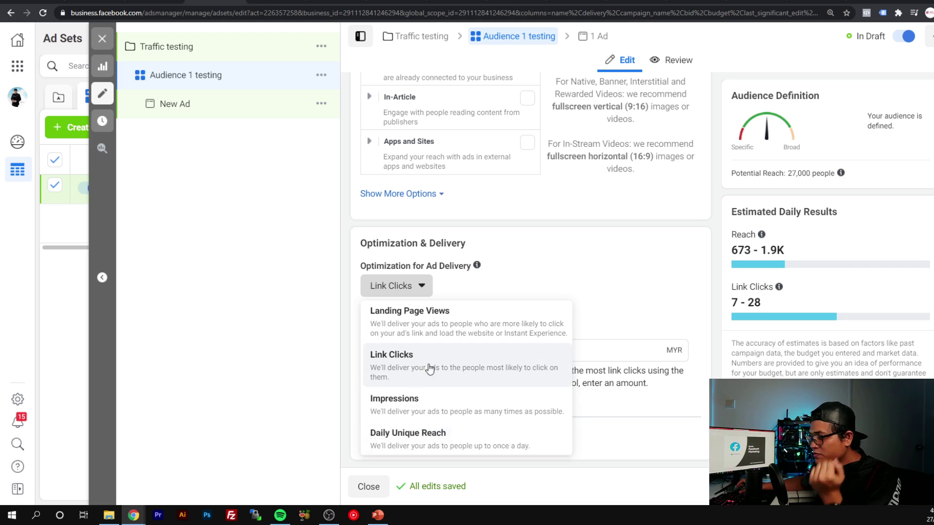
click(548, 305)
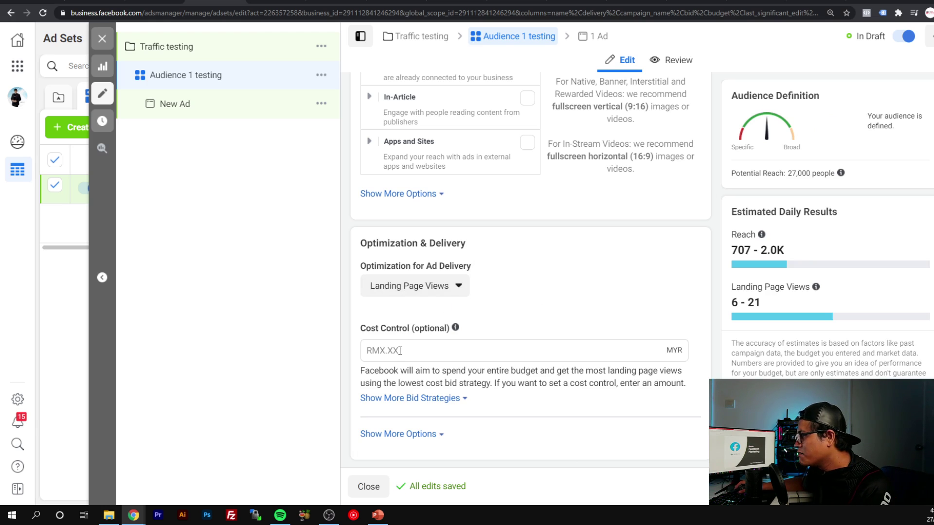
- Set the ad set's optional cost control to RM0.50
mouse_move(455, 329)
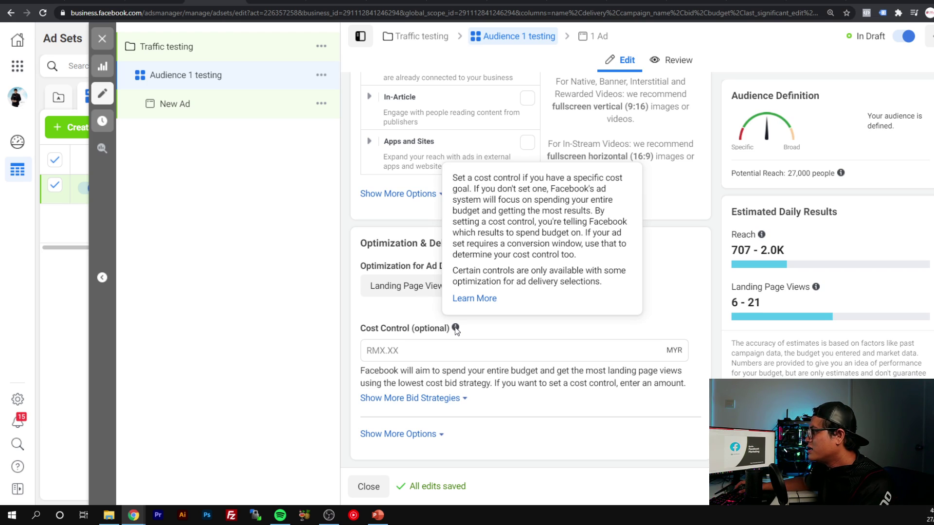
click(411, 348)
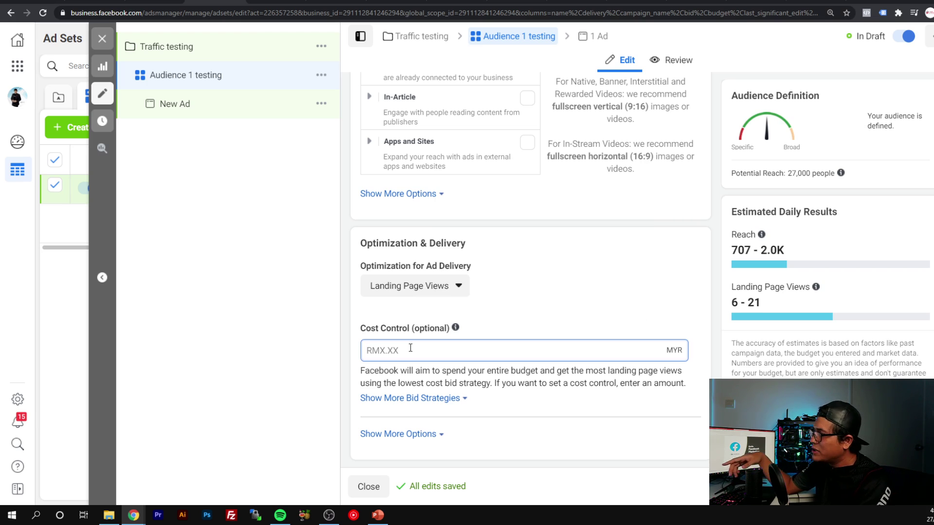
text(0.50)
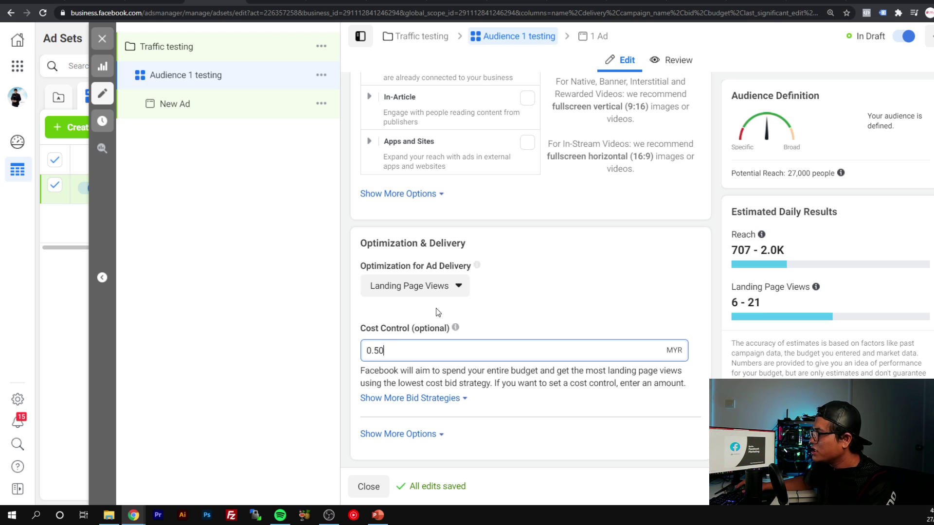
click(496, 307)
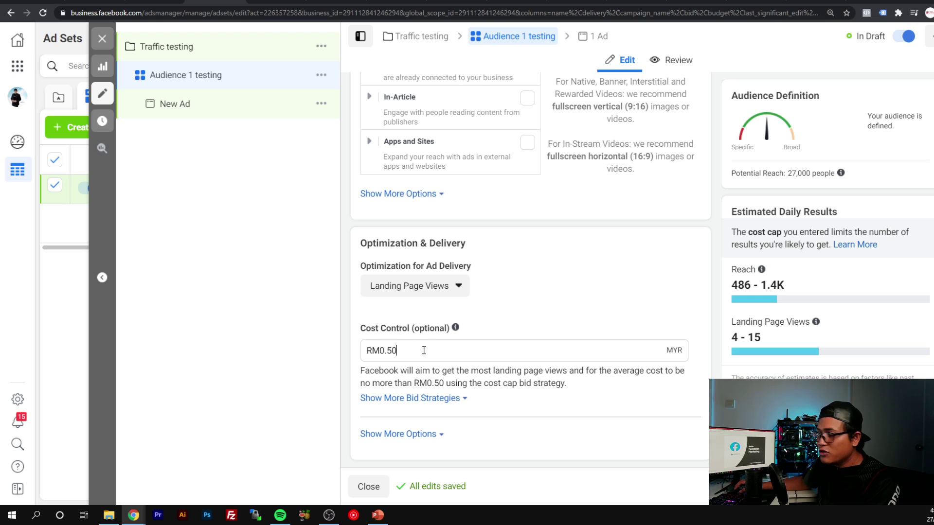
- Clear the cost control amount so that the ad set has no cost cap
drag(423, 350, 366, 350)
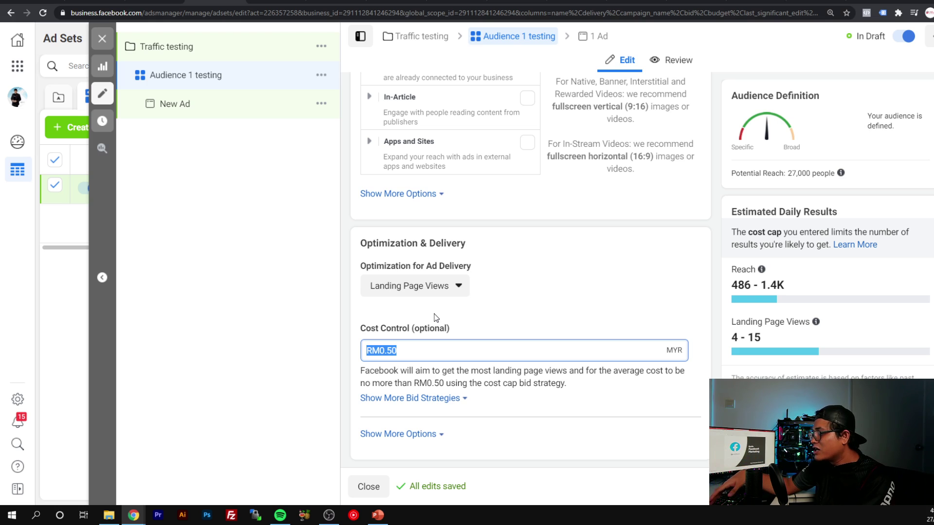
key(BackSpace)
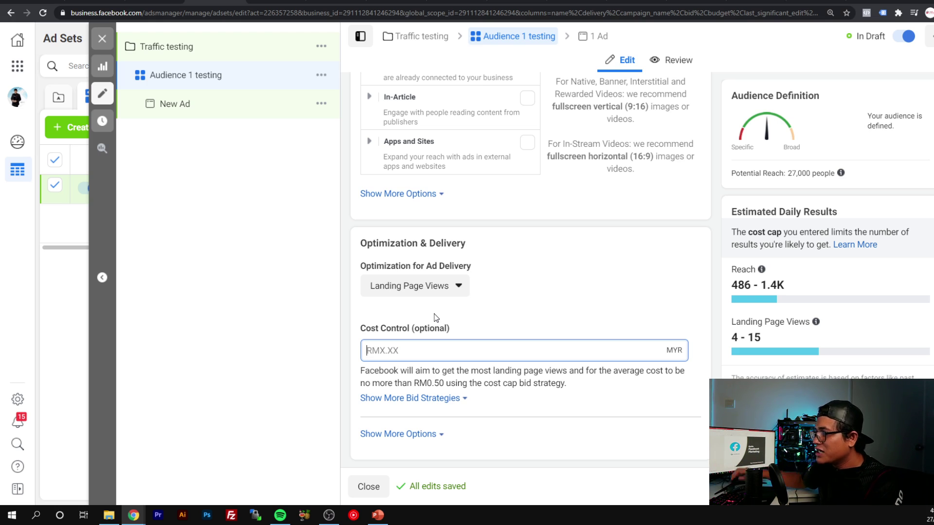
click(482, 310)
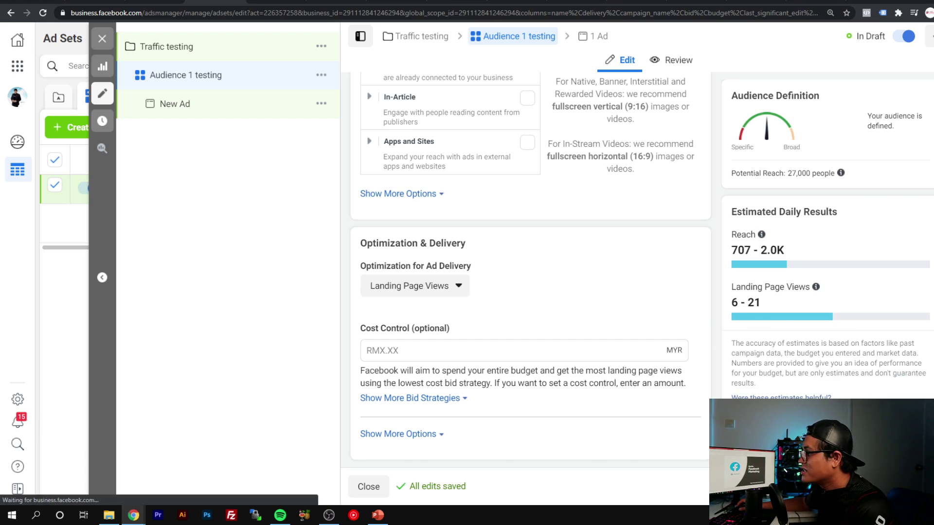
- Open the new ad under Audience 1 testing and add the account image PLANNER-2021-PINK.png, cropped square (1:1), as its media
click(174, 104)
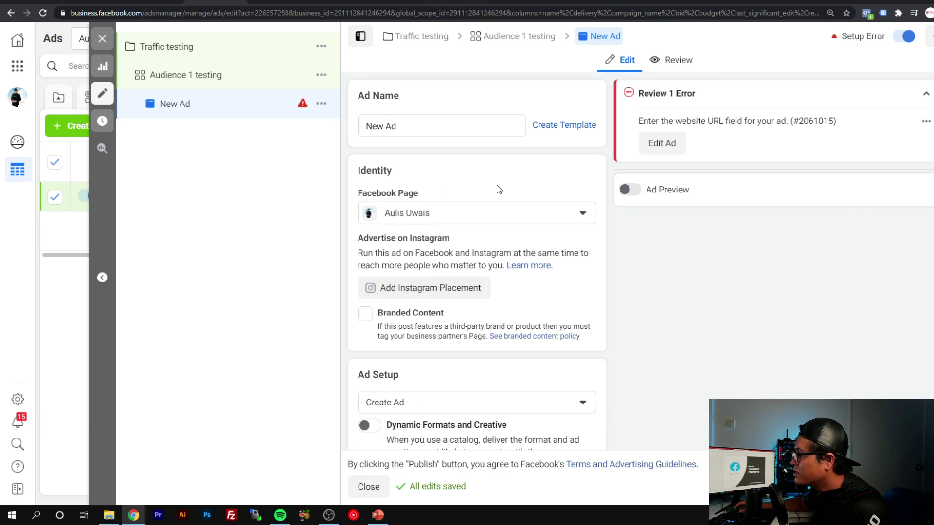
scroll(497, 189, down, 6)
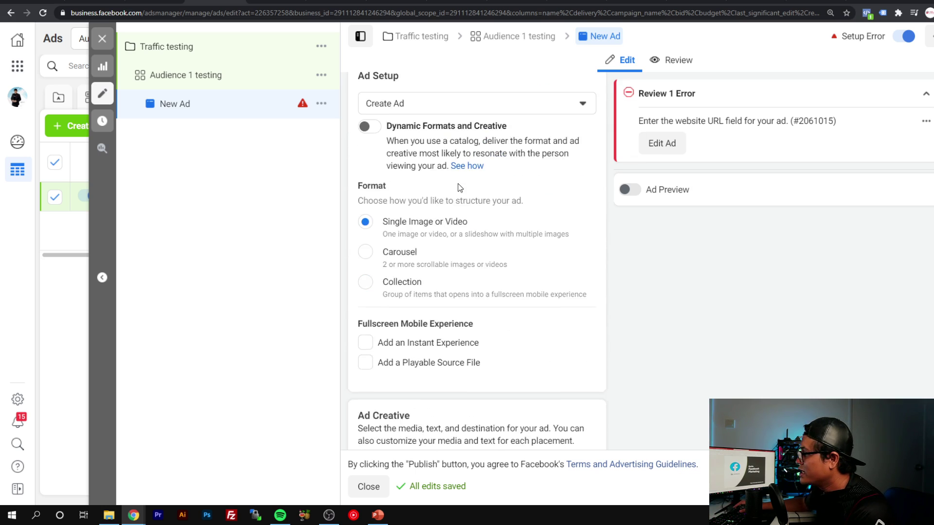
scroll(457, 187, down, 6)
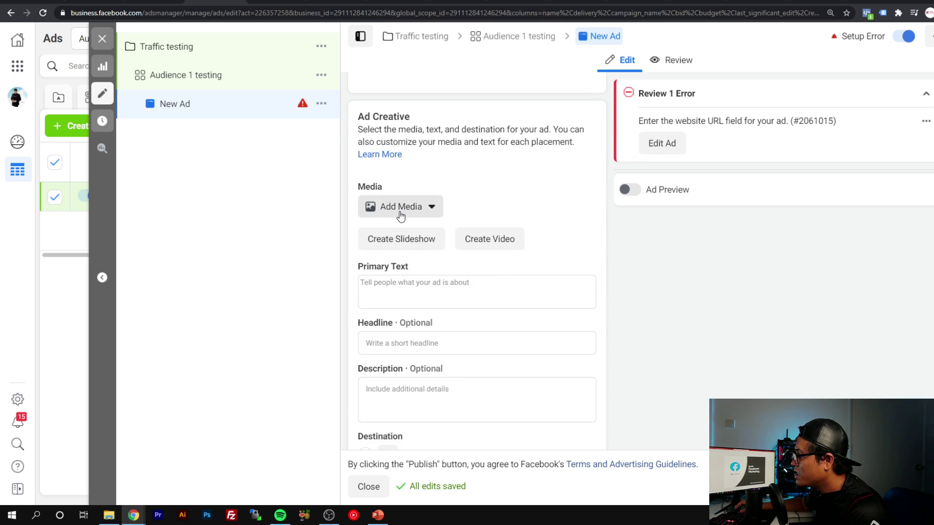
scroll(428, 211, up, 10)
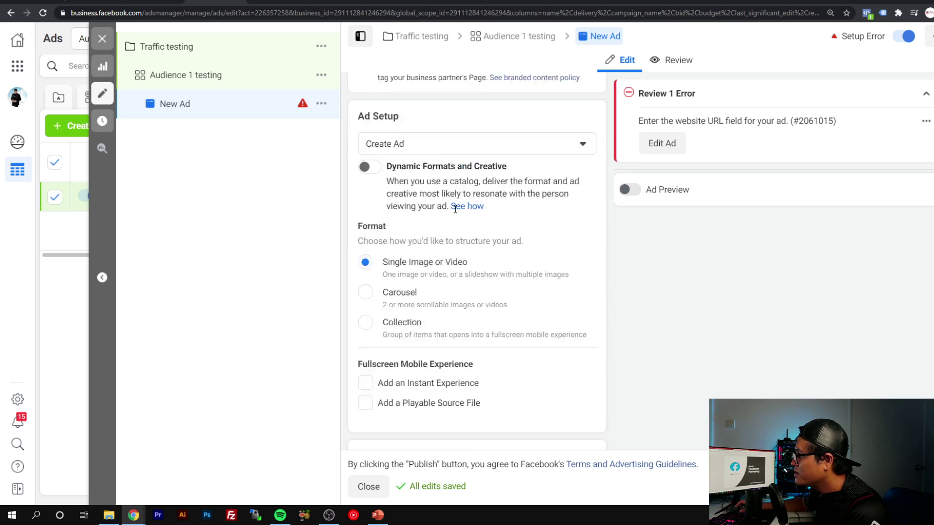
scroll(455, 213, down, 10)
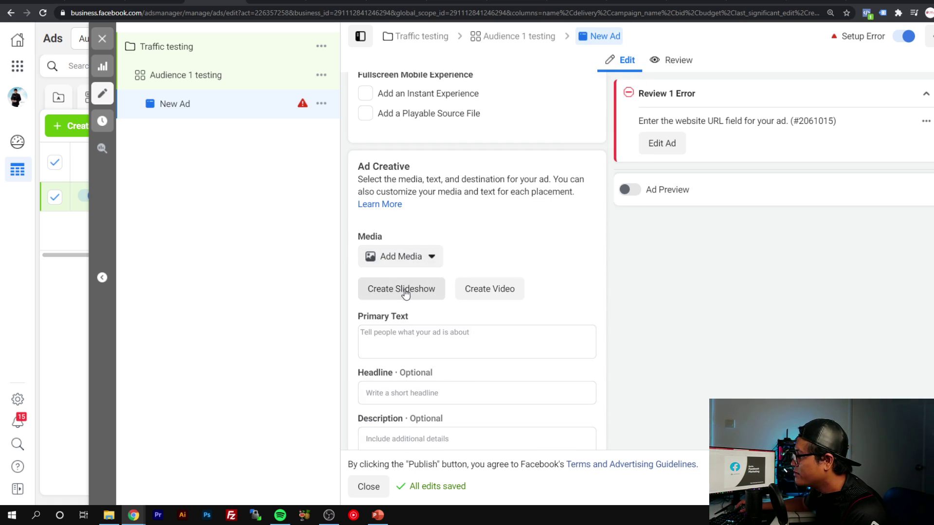
scroll(491, 294, down, 2)
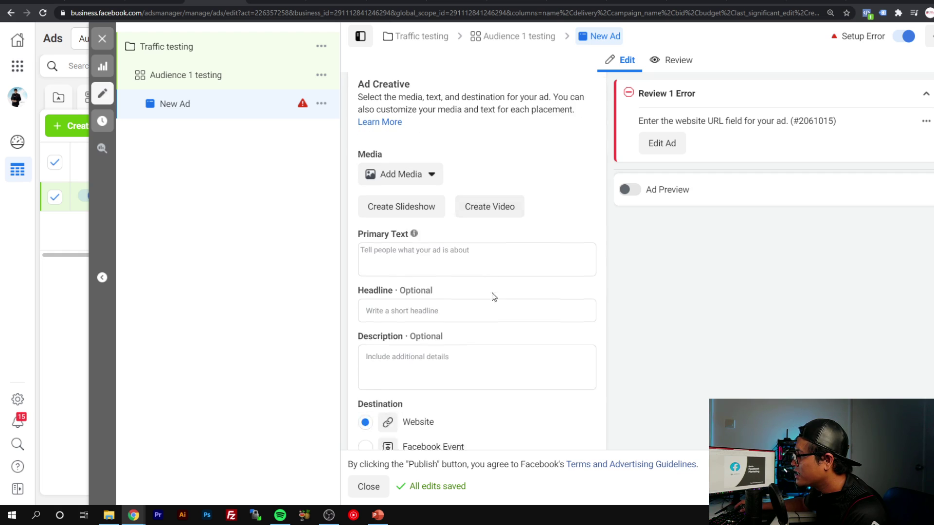
click(403, 237)
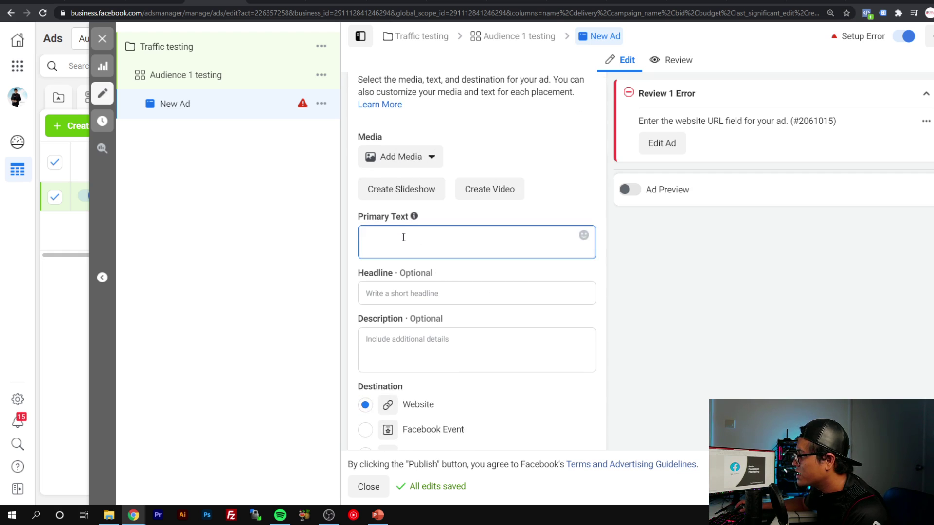
click(398, 159)
click(405, 187)
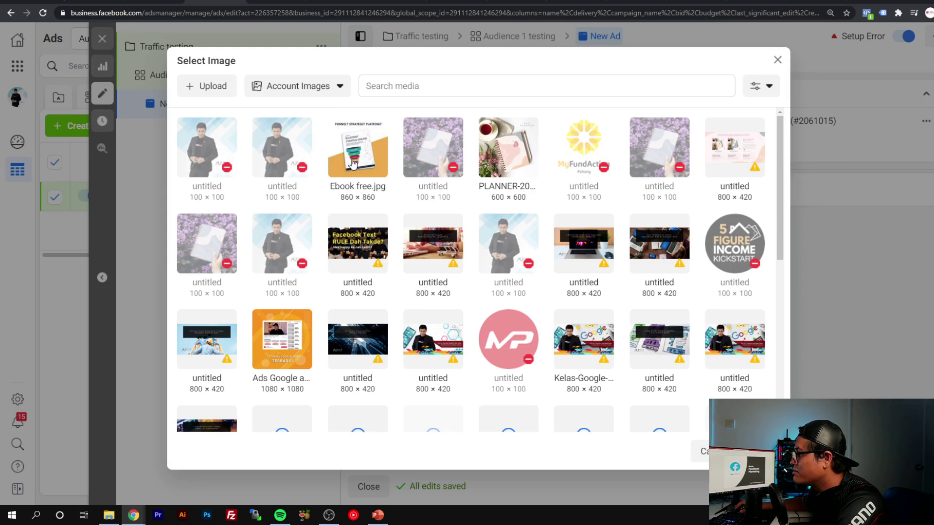
click(499, 148)
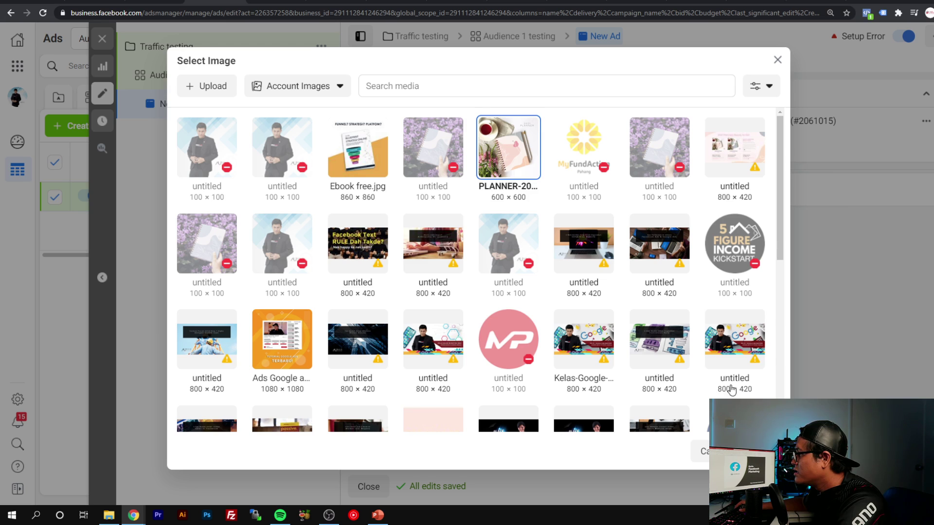
click(760, 451)
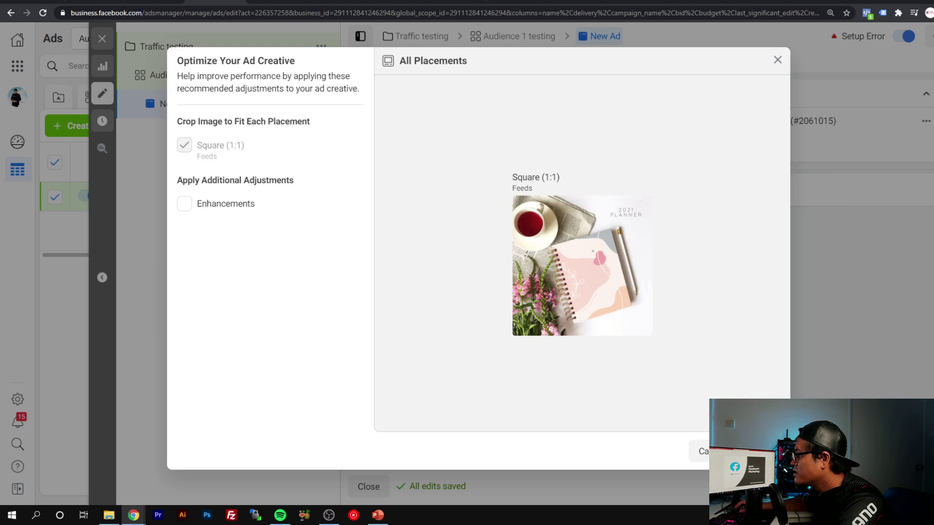
click(759, 451)
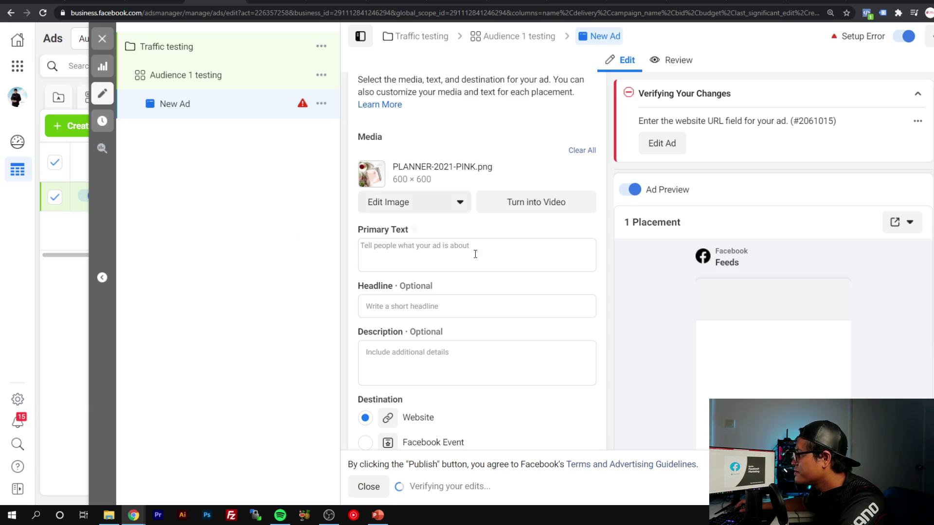
- Enter "Hahahahahah" as sample primary text for the ad
mouse_move(738, 302)
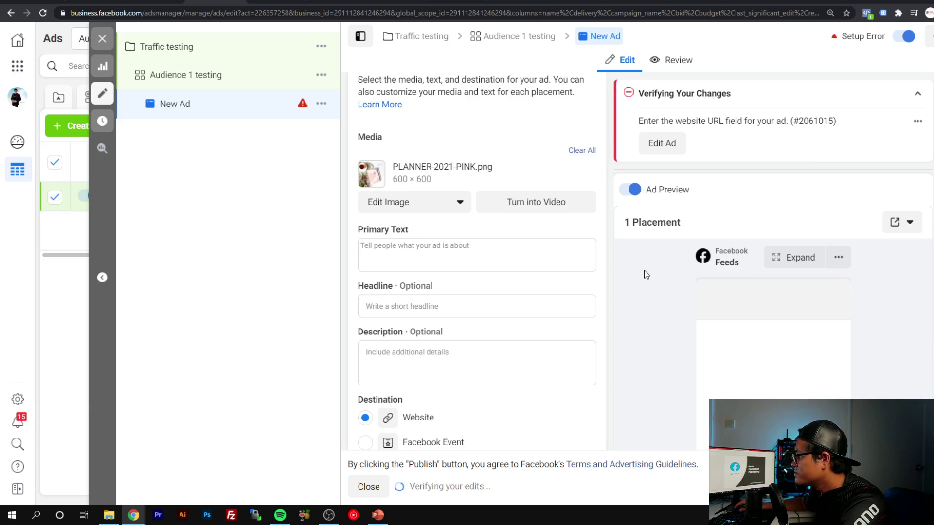
scroll(646, 269, down, 1)
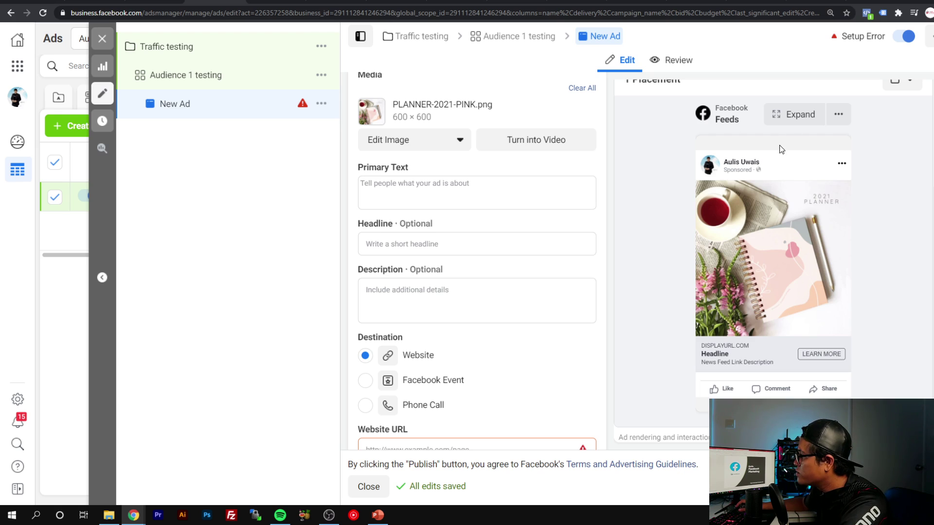
click(450, 192)
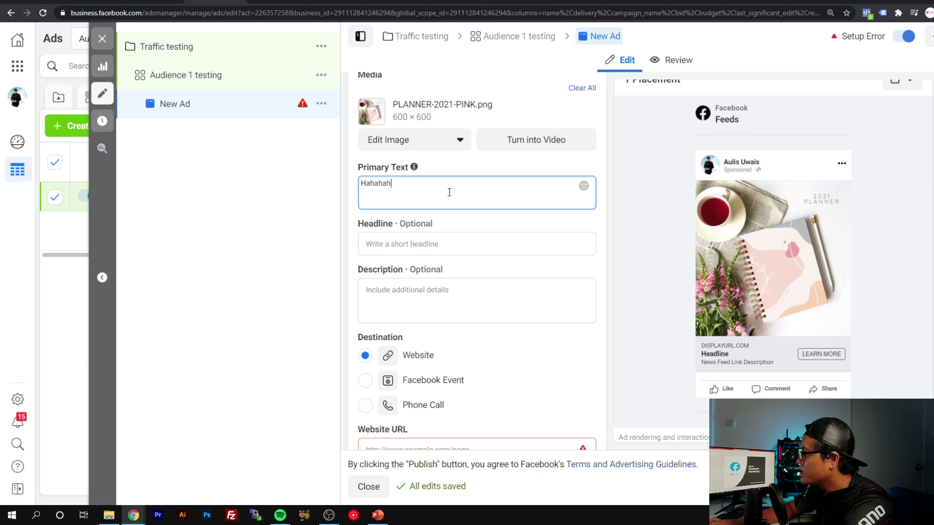
text(Hahahahahah)
- Replace the ad's primary text with six separate lines: Headline, Intro, Body, Urgency, Offer, CTA
key(ctrl+a)
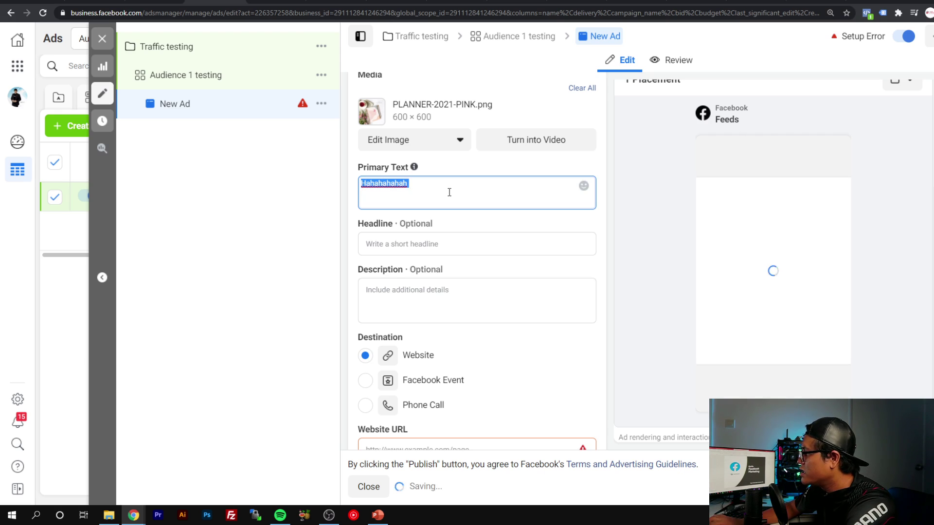
text(Hea)
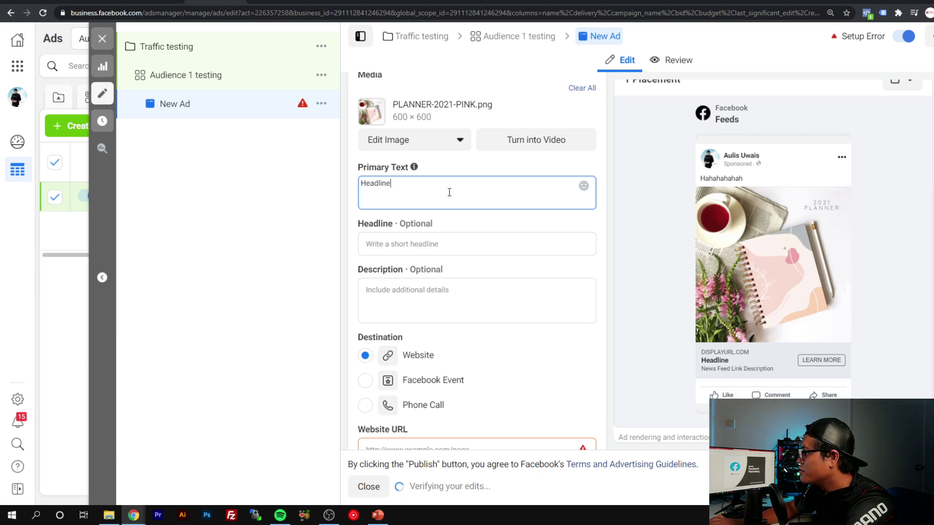
text(dline)
key(Return)
text(Intro)
key(Return)
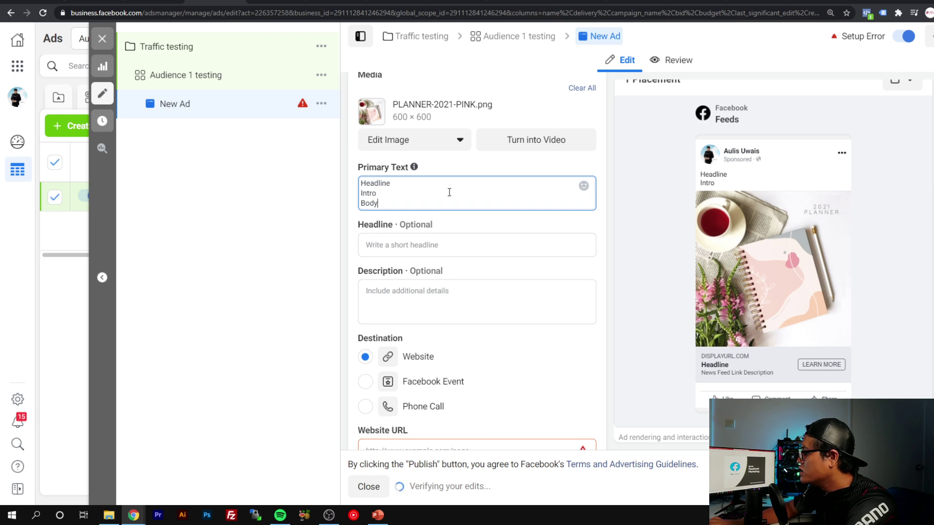
text(Body)
key(Return)
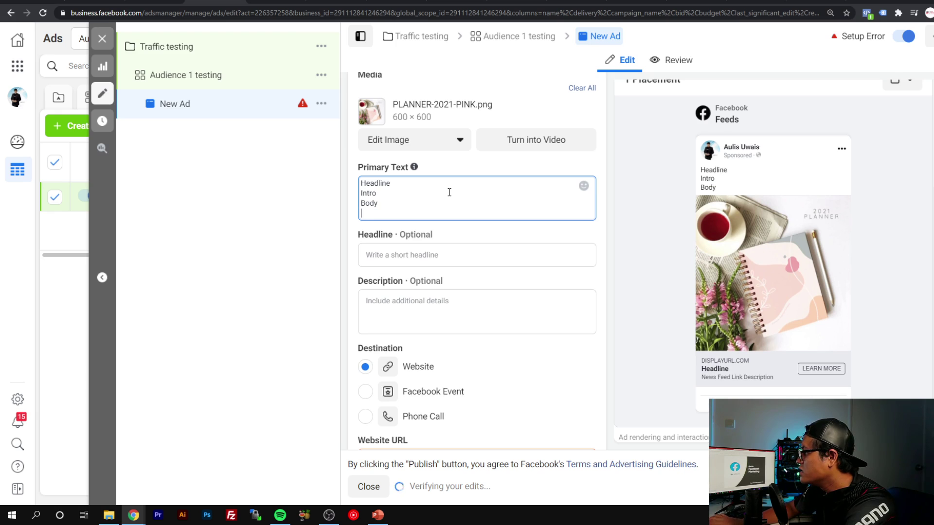
text(Urgency)
key(Return)
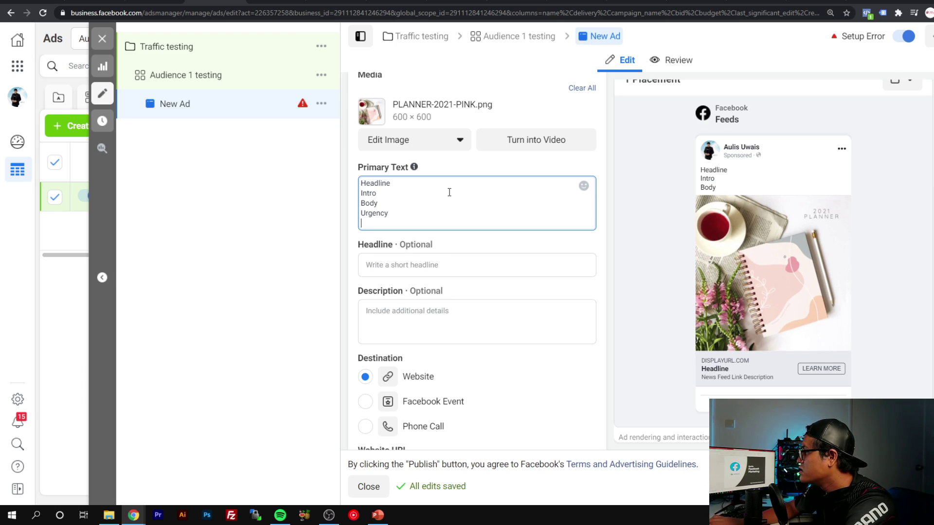
text(Offer)
key(Return)
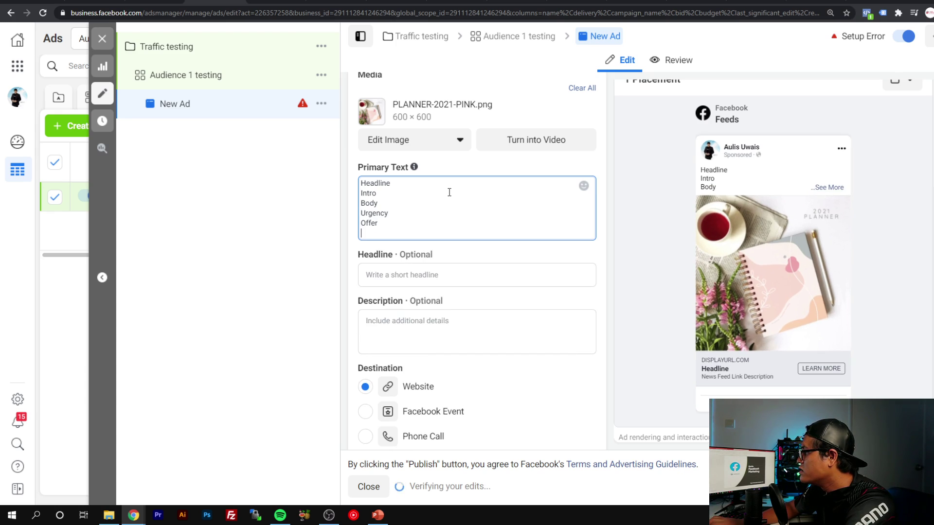
text(CA)
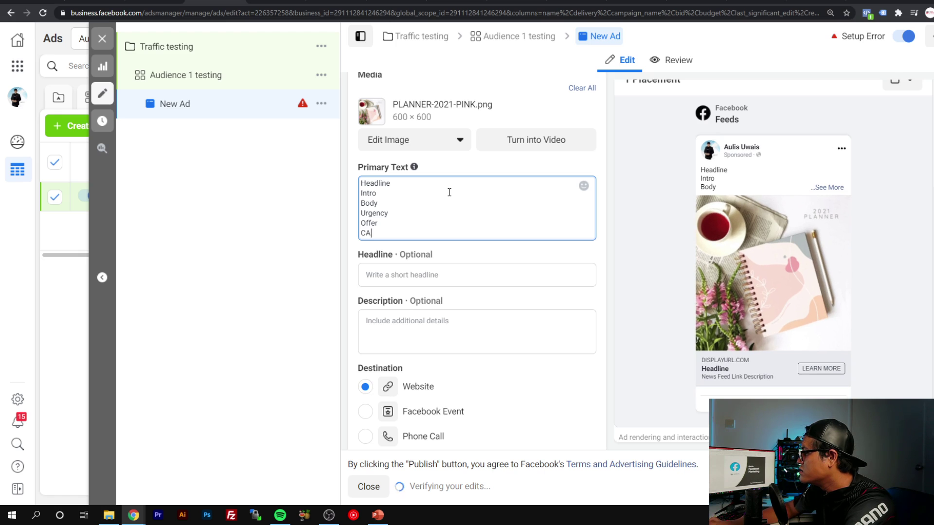
text(TA)
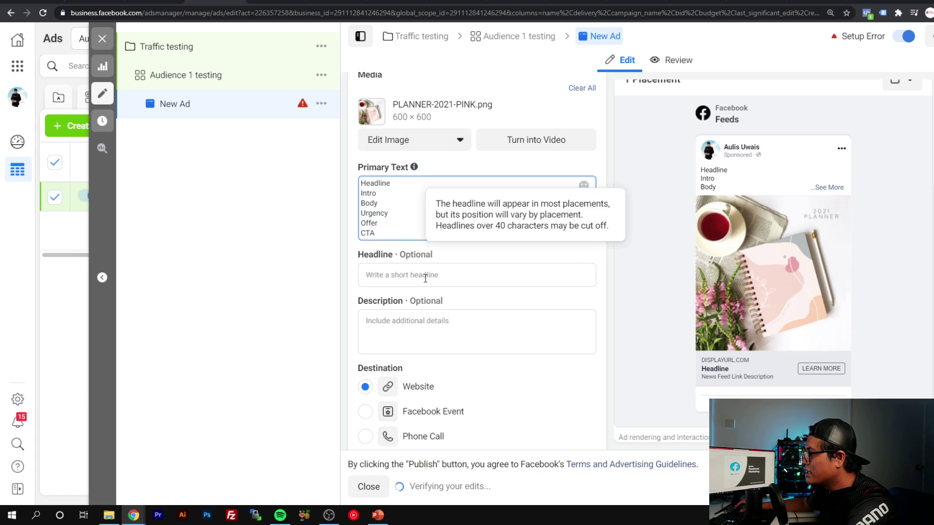
click(467, 272)
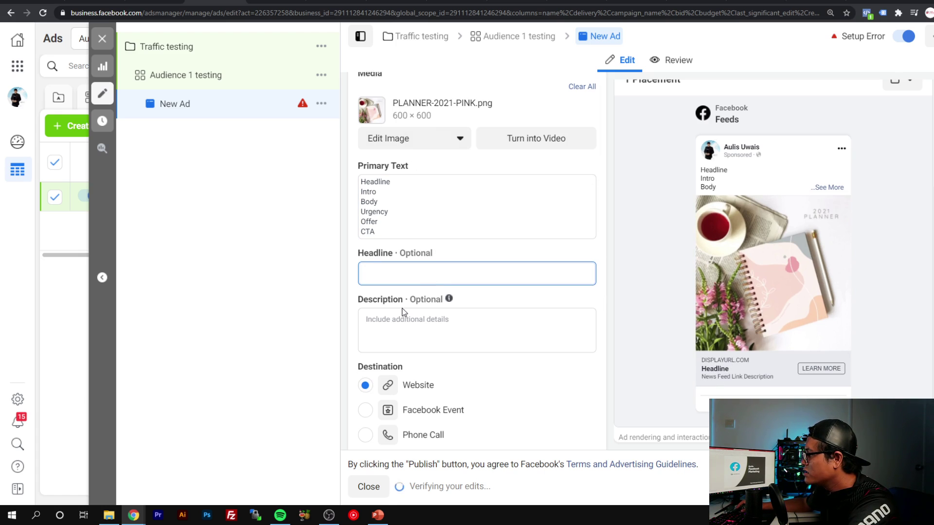
scroll(404, 311, down, 4)
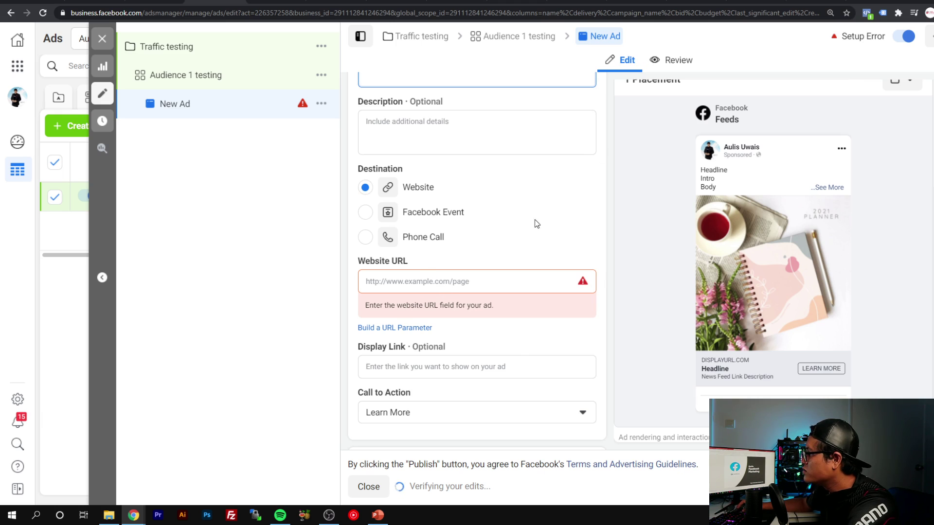
click(157, 2)
key(ctrl+shift+Tab)
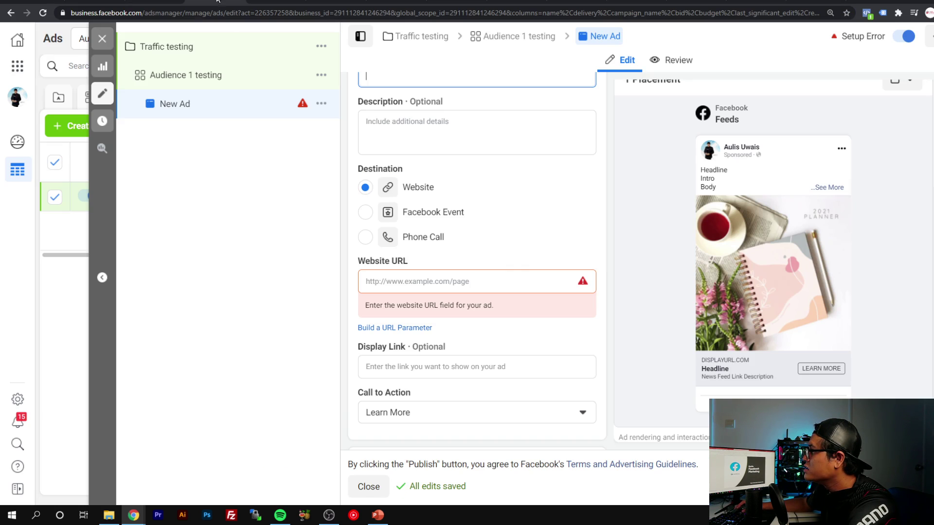
click(488, 280)
text(https://www.aulisuwais.com/)
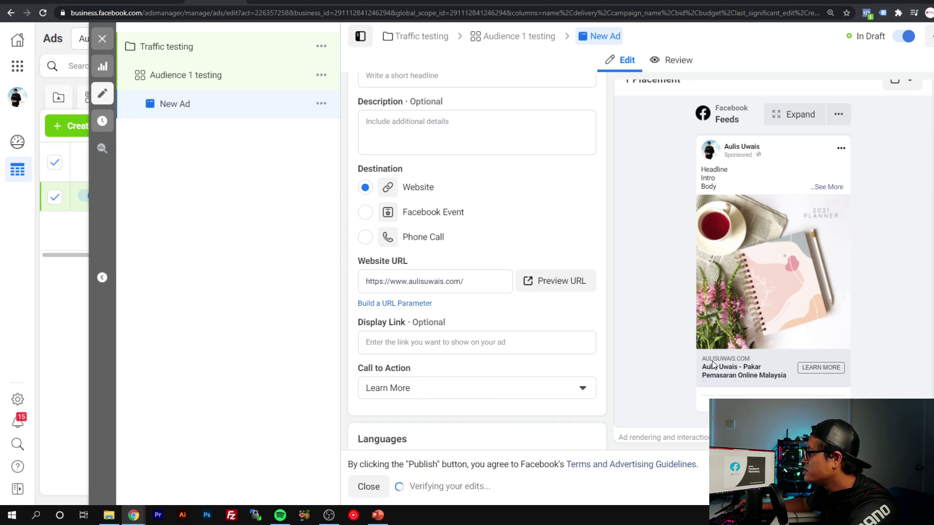
- Enter "Beli Buku Ni Sekarang Dengan Saya!" as the ad's headline
scroll(502, 190, up, 3)
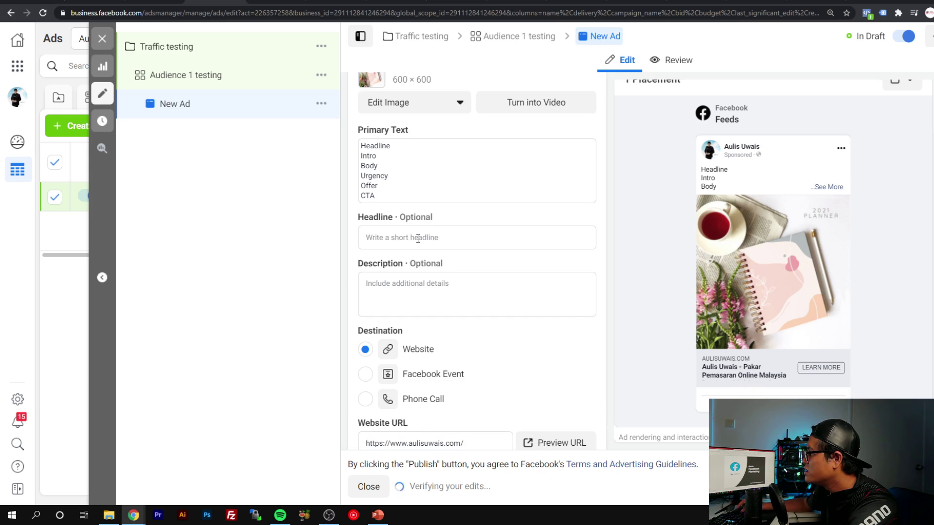
click(418, 239)
text(Beli )
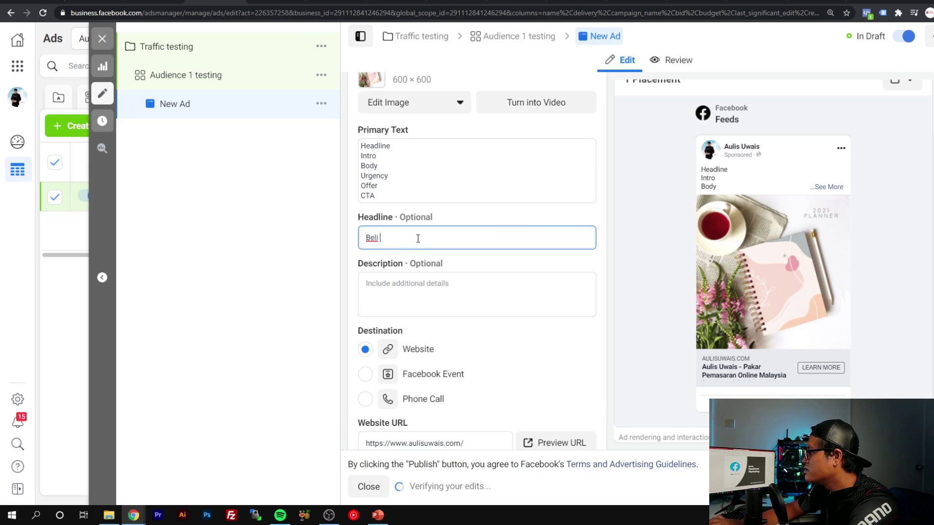
text(Buku Ni)
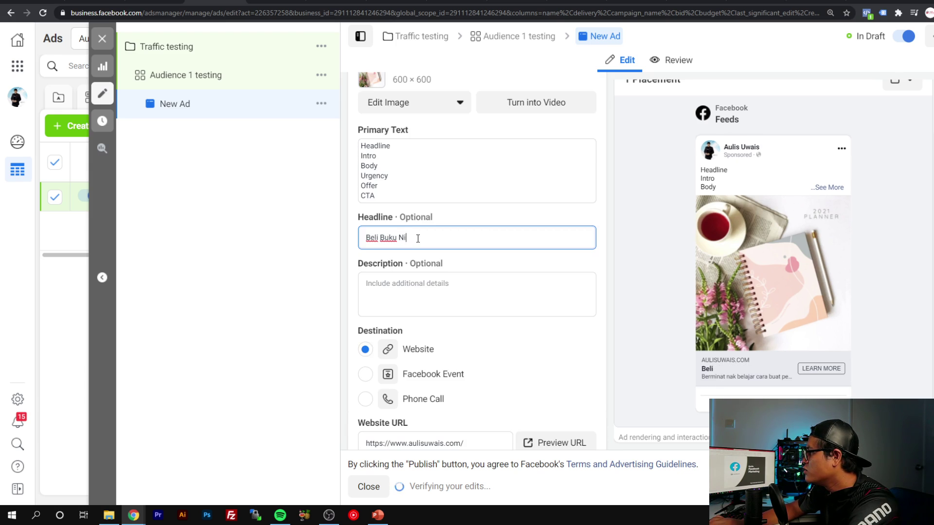
text( Sekarang Deng)
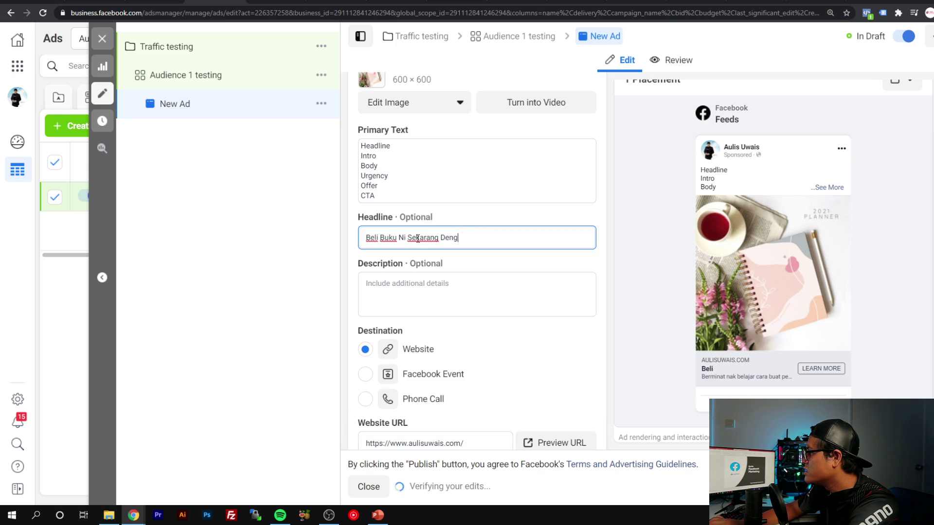
text(an Saya!)
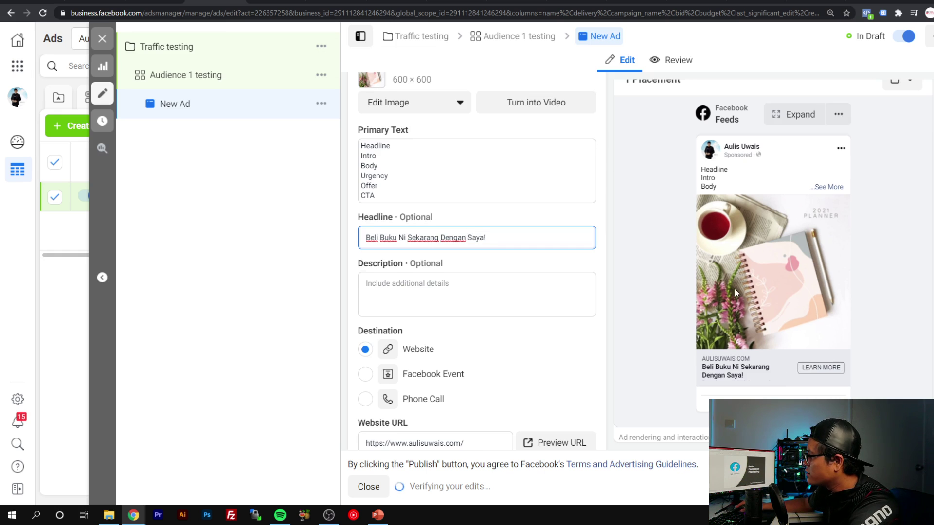
- Correct the headline's third word to "Ini" so that it reads "Beli Buku Ini Sekarang Dengan Saya!"
scroll(753, 339, down, 1)
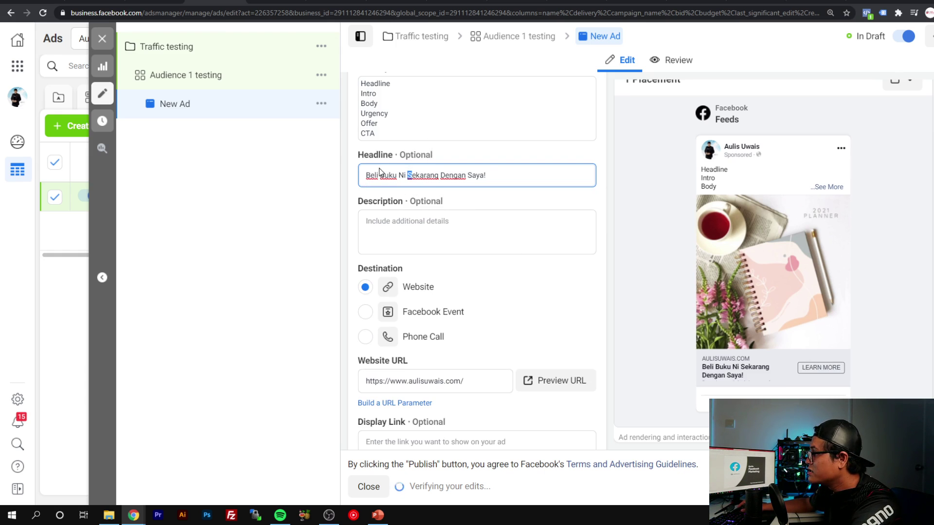
click(421, 230)
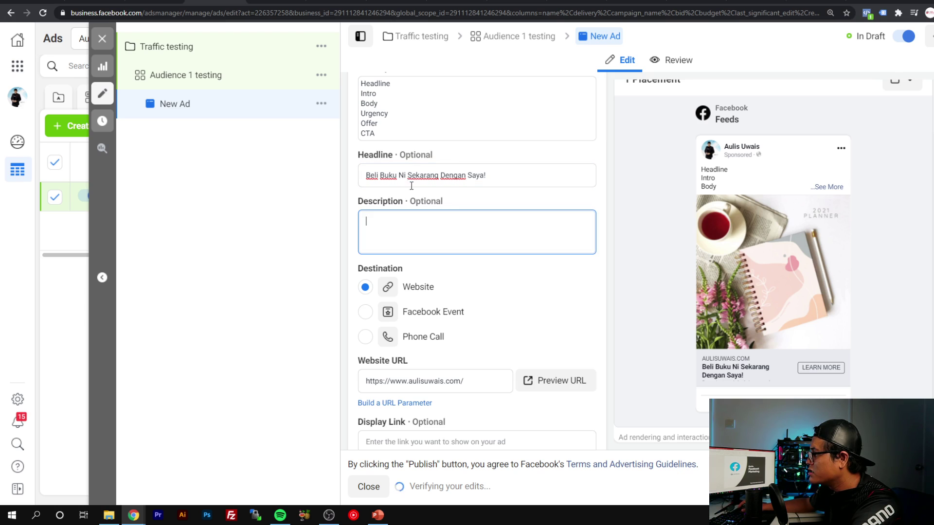
click(405, 176)
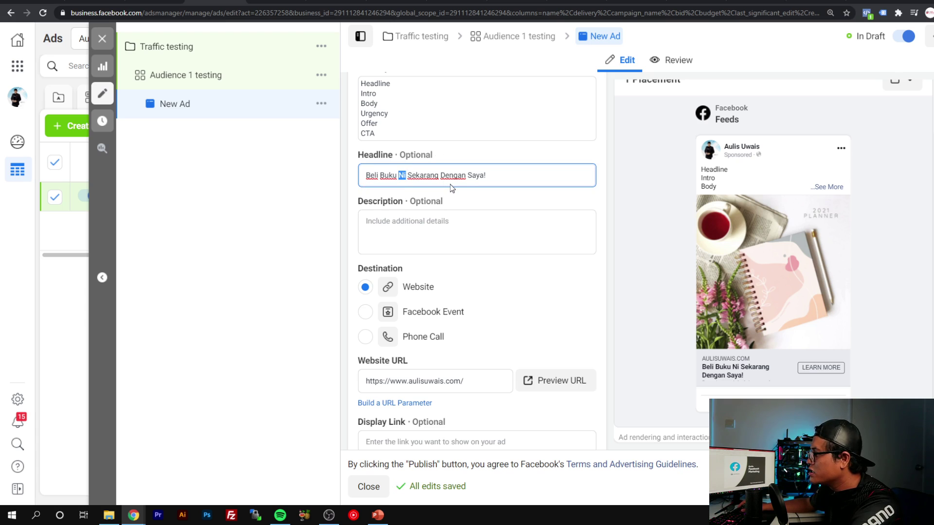
text(INI)
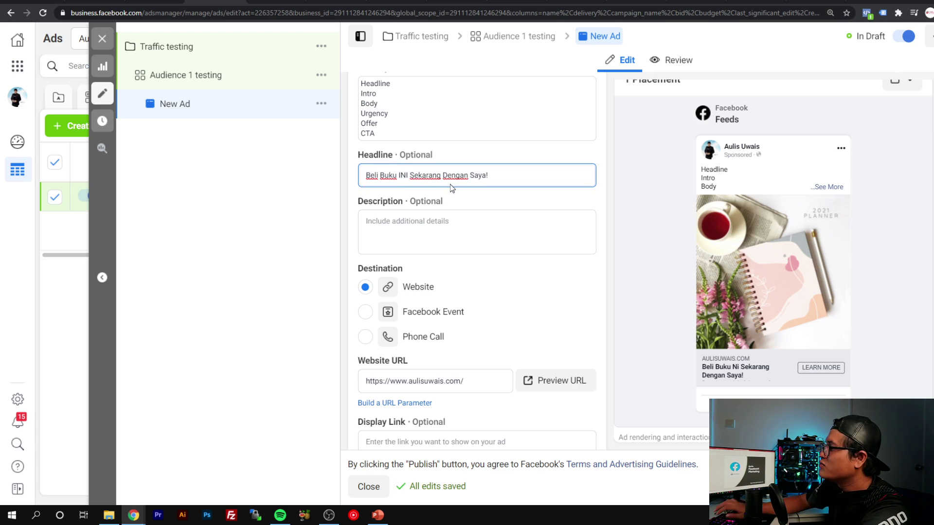
key(BackSpace)
key(BackSpace)
text(ni)
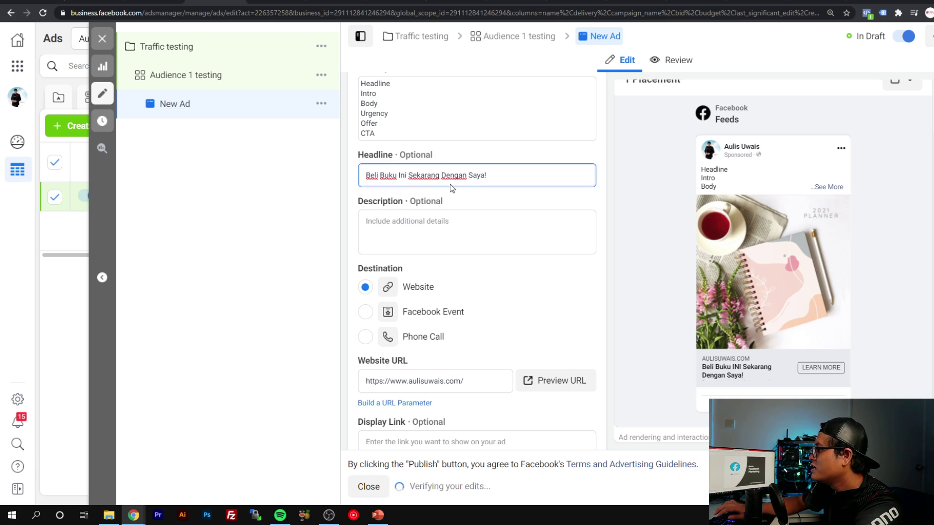
- Enter "Hahahahha" as the ad's sample description
click(496, 241)
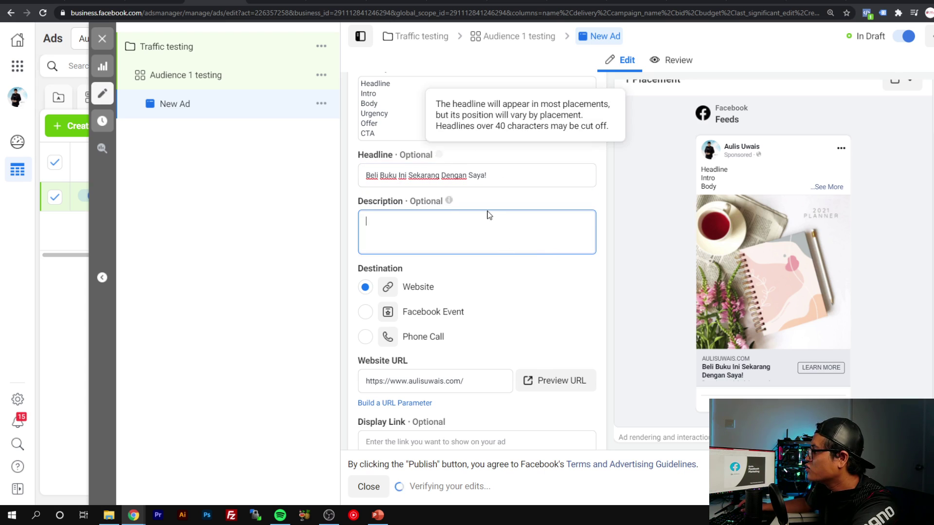
scroll(729, 320, down, 3)
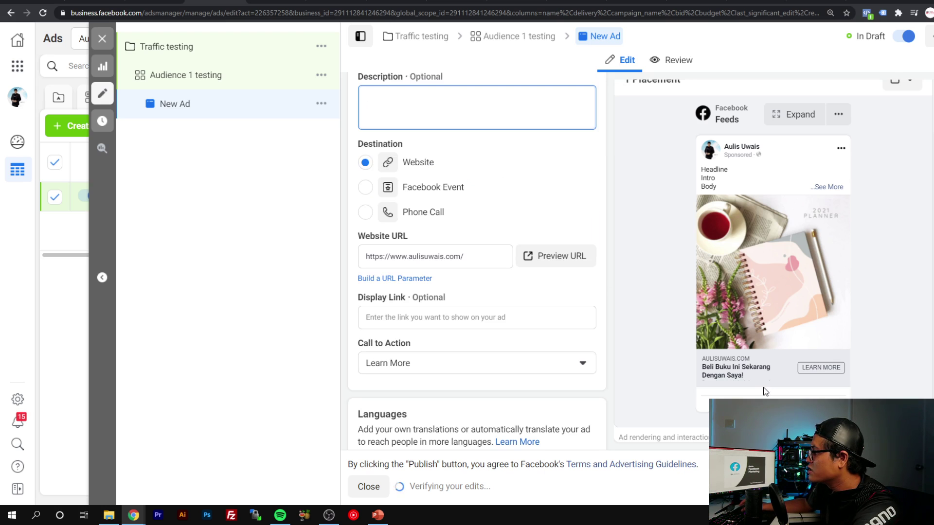
scroll(589, 205, up, 2)
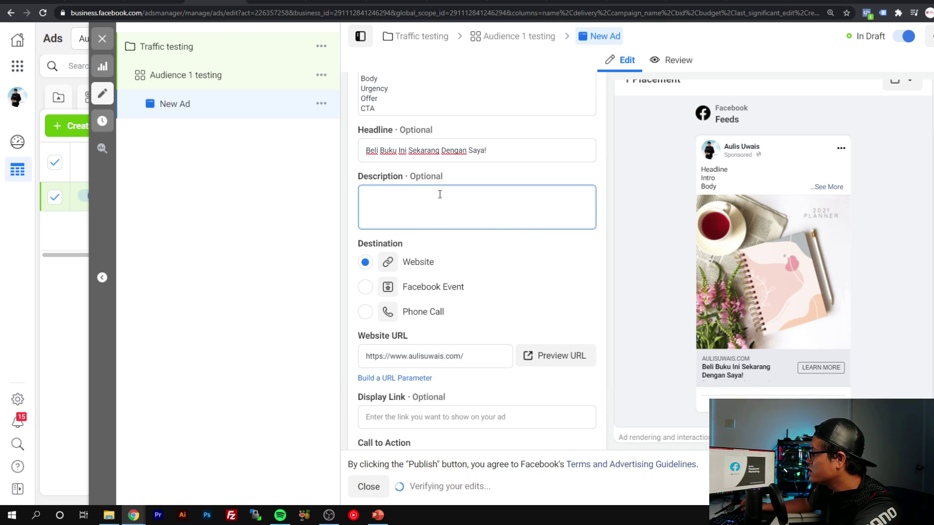
text(Hahahahha)
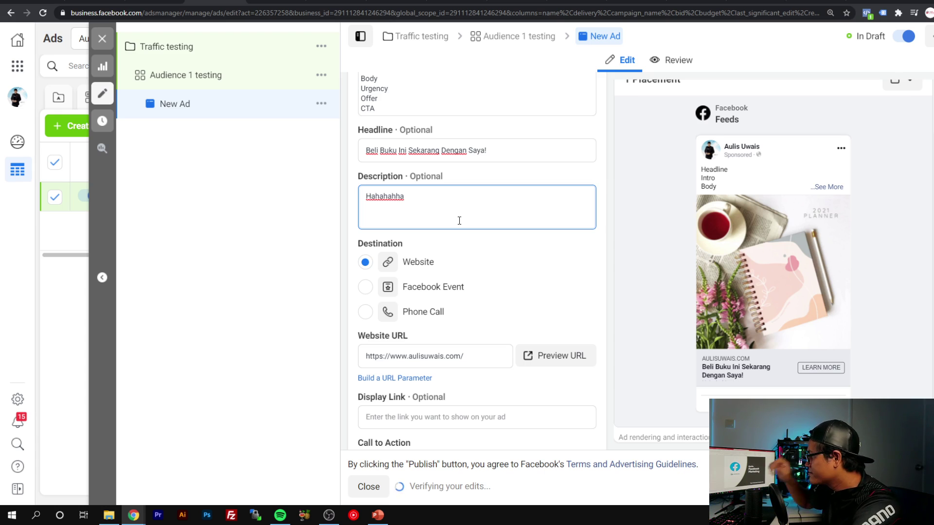
click(496, 262)
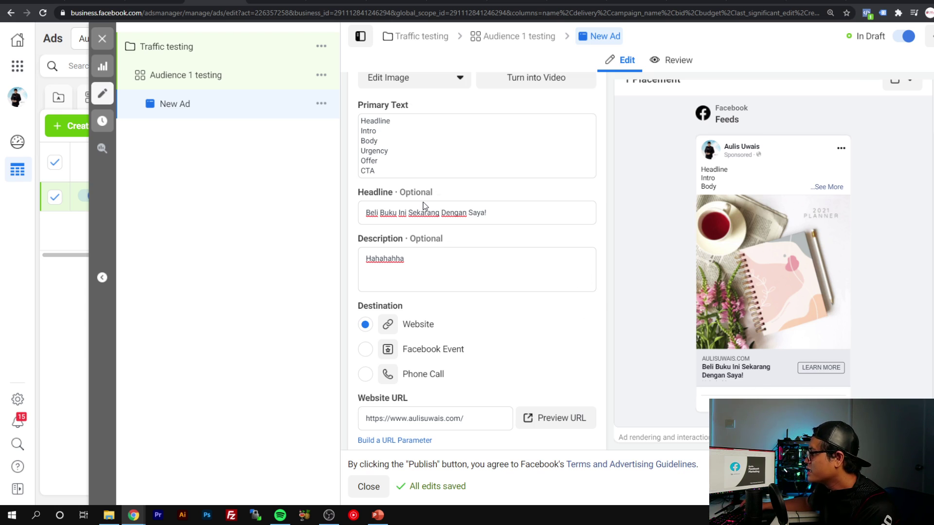
- Browse the available call-to-action options and set the ad's call to action to Get Offer
scroll(423, 205, down, 2)
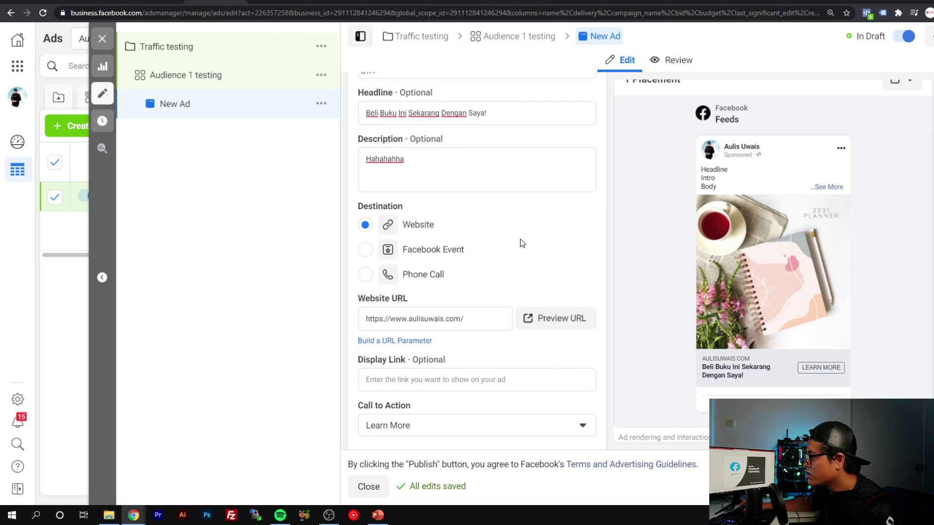
scroll(535, 244, down, 2)
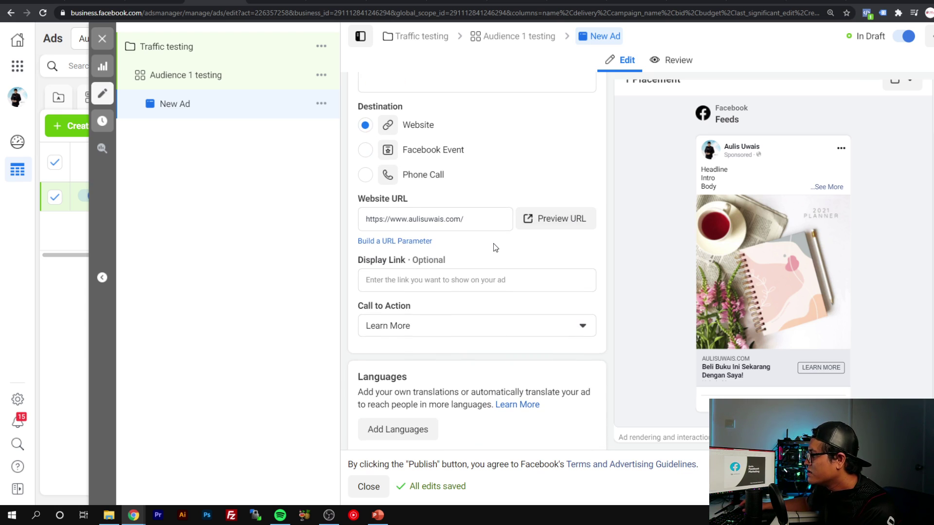
scroll(494, 248, down, 2)
mouse_move(855, 386)
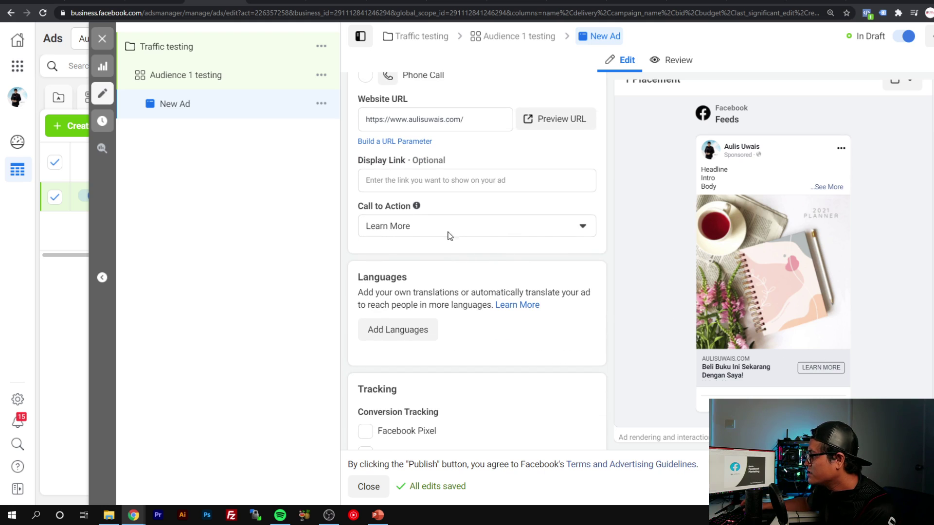
click(415, 227)
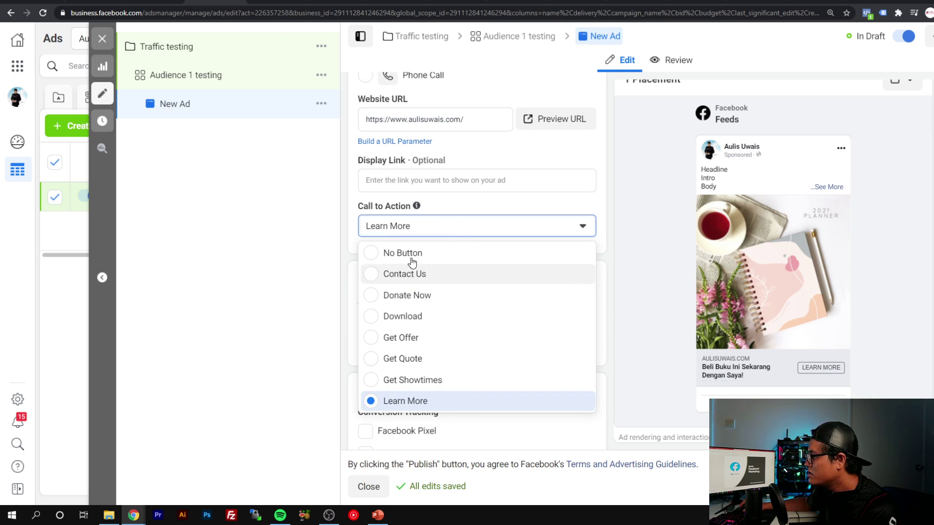
scroll(419, 292, down, 4)
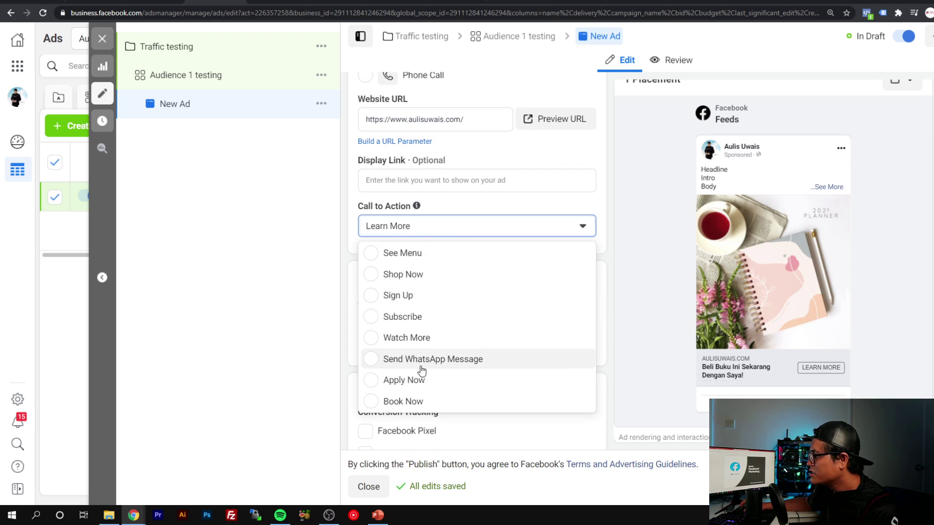
scroll(422, 367, up, 3)
click(423, 263)
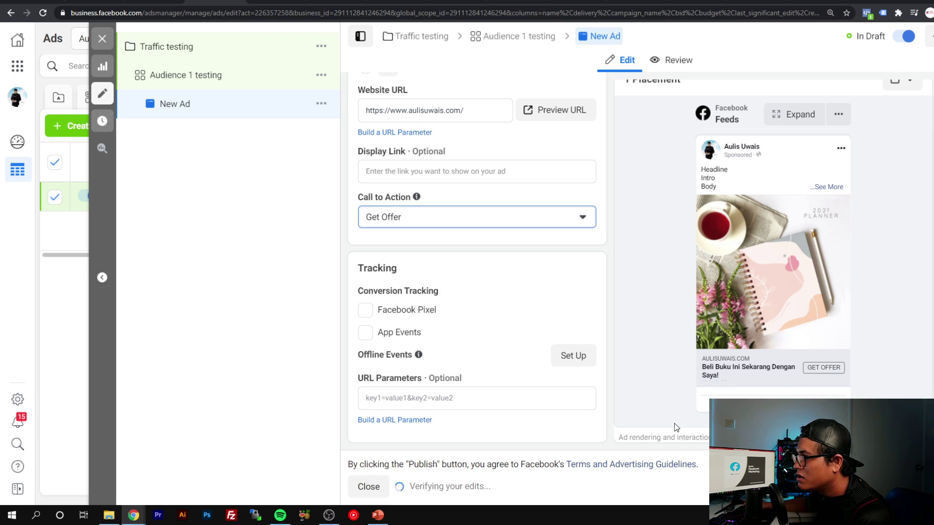
triple_click(667, 468)
click(665, 399)
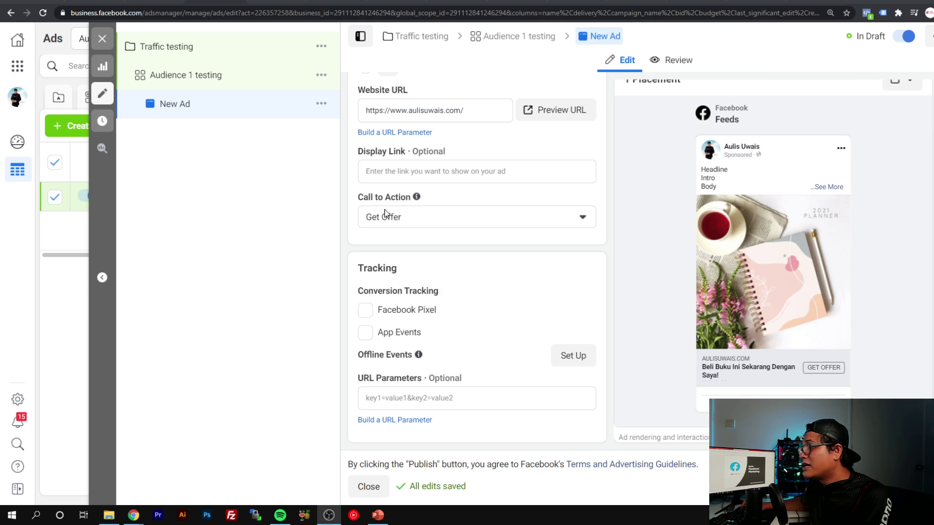
scroll(485, 242, up, 10)
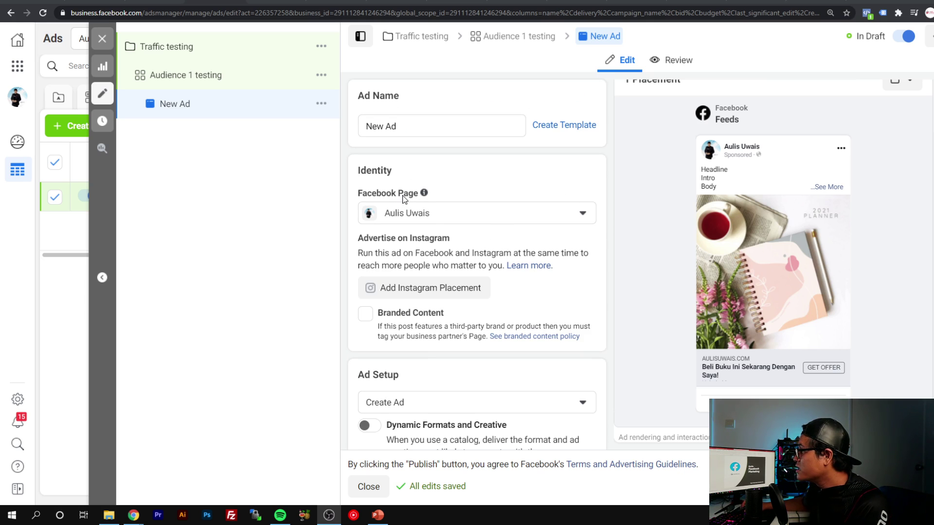
- Close the Traffic campaign editor and create a new auction campaign with the Engagement objective for post engagement
click(188, 83)
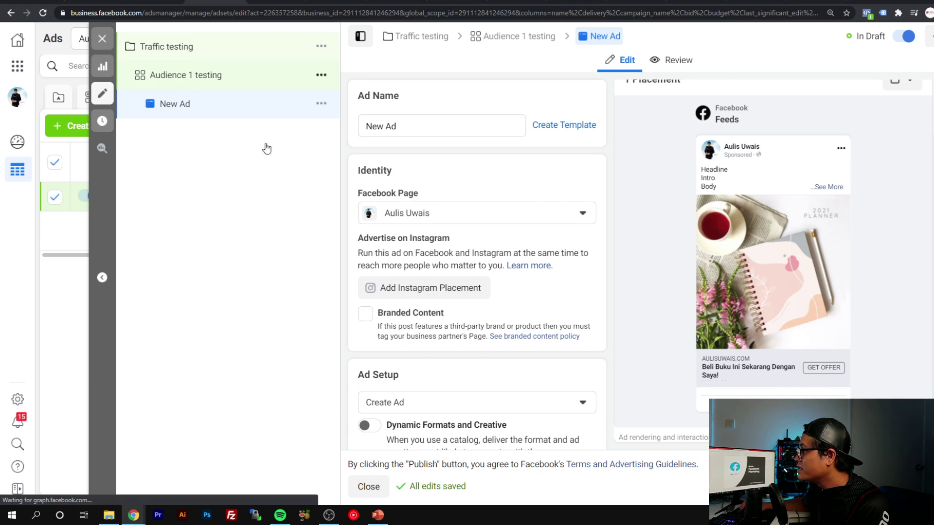
click(369, 488)
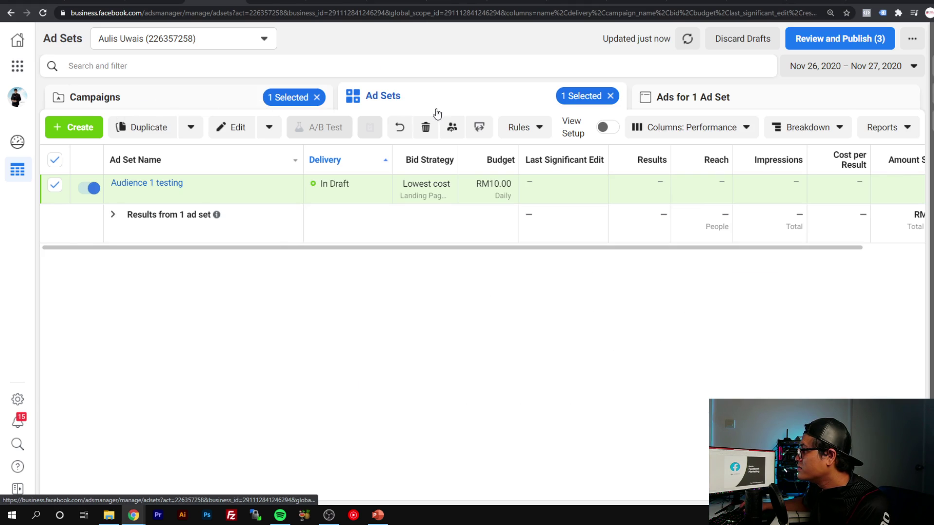
click(150, 99)
click(78, 127)
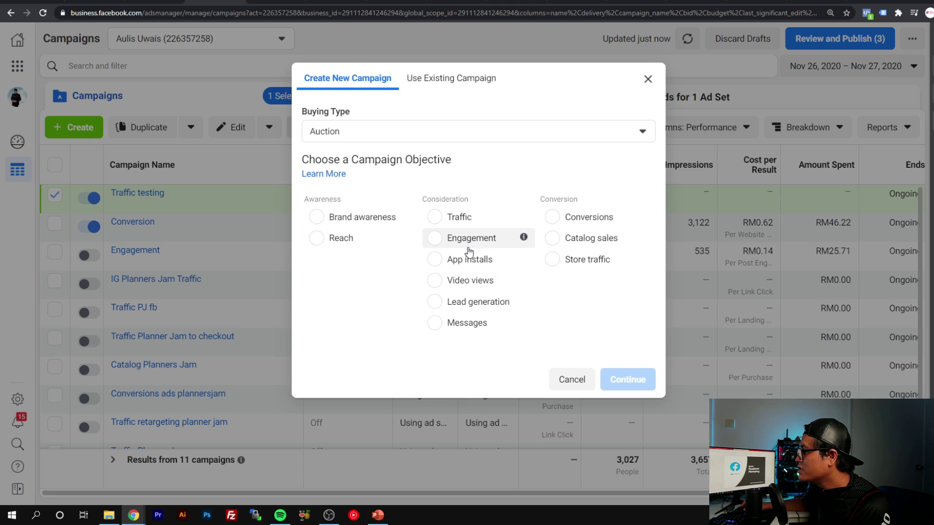
click(450, 239)
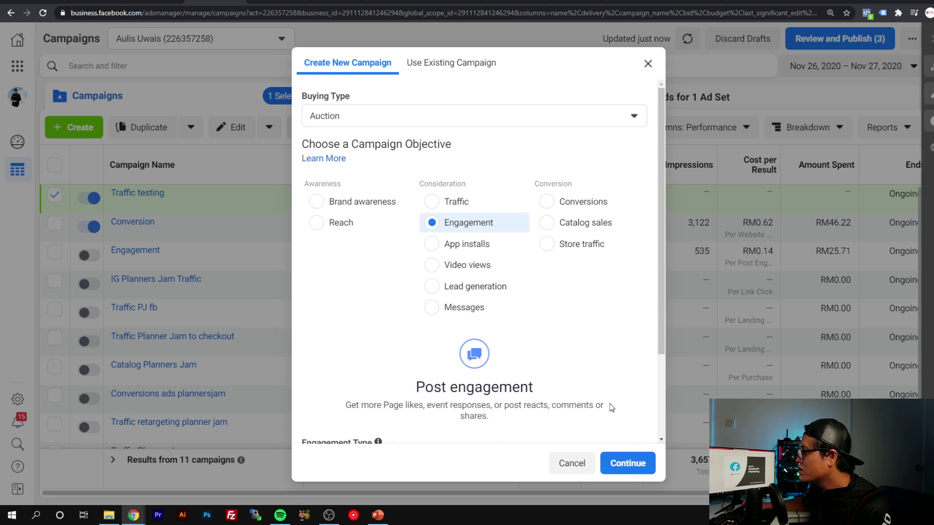
click(625, 464)
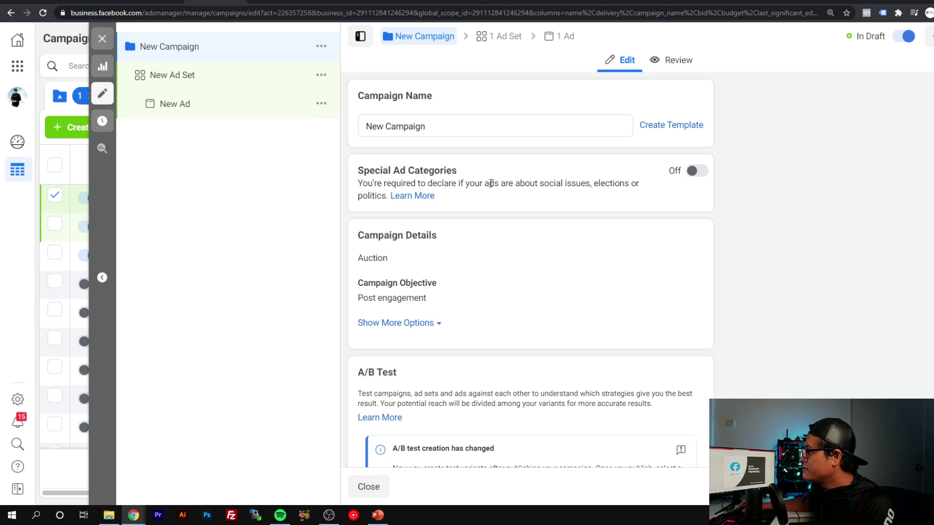
- Review the ad delivery optimization options in the engagement campaign's ad set, keeping Post Engagement selected
click(188, 76)
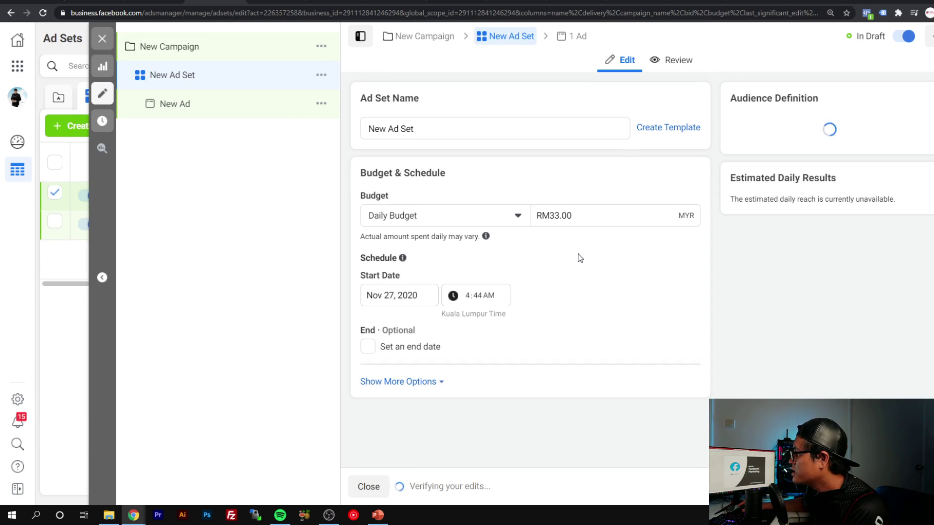
scroll(580, 258, down, 15)
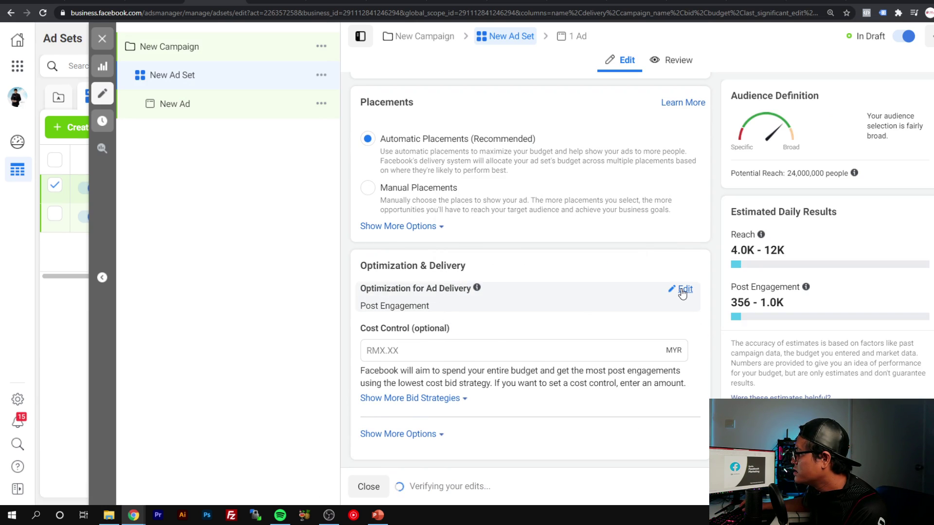
click(683, 289)
click(433, 308)
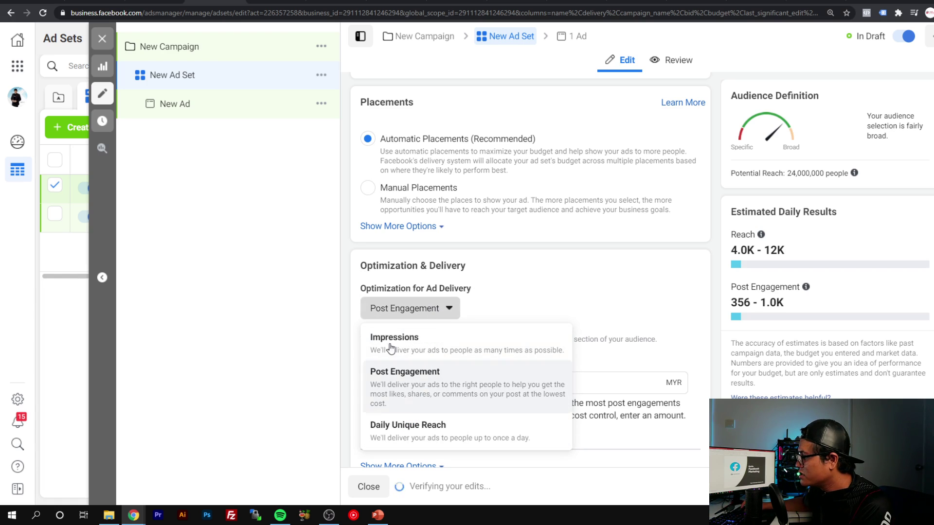
click(438, 380)
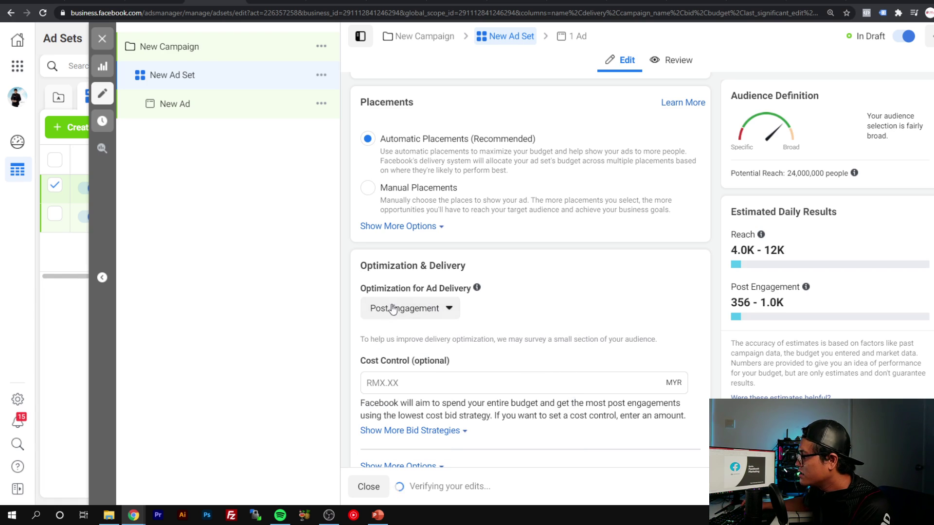
- Close the engagement campaign editor and create another new campaign with the Video views objective
click(368, 486)
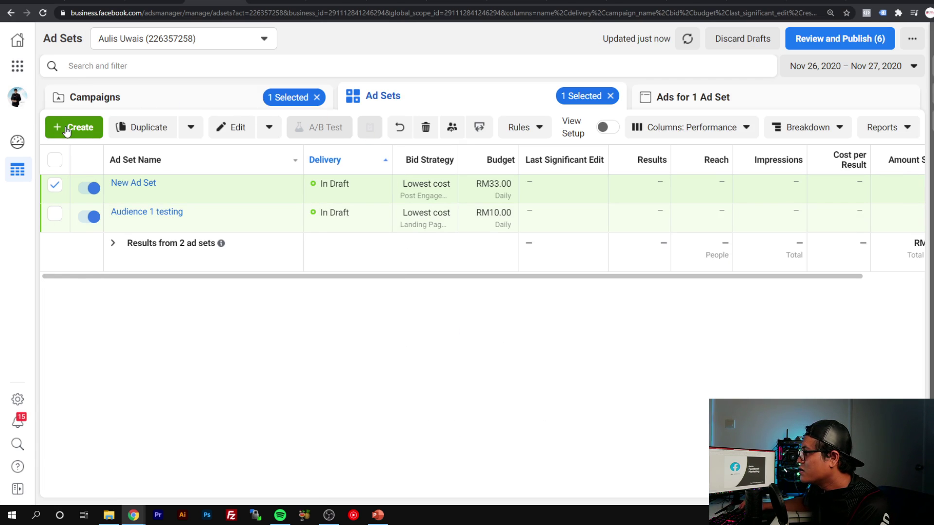
click(144, 101)
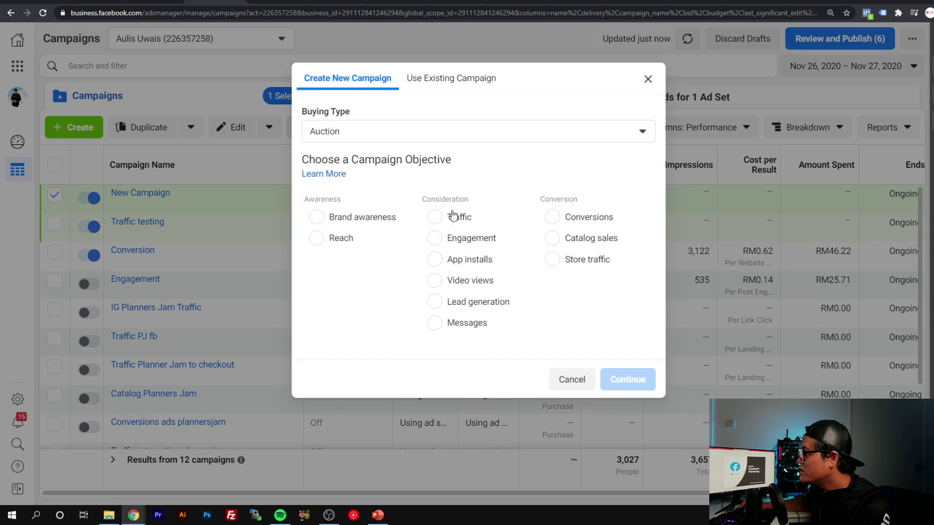
click(467, 282)
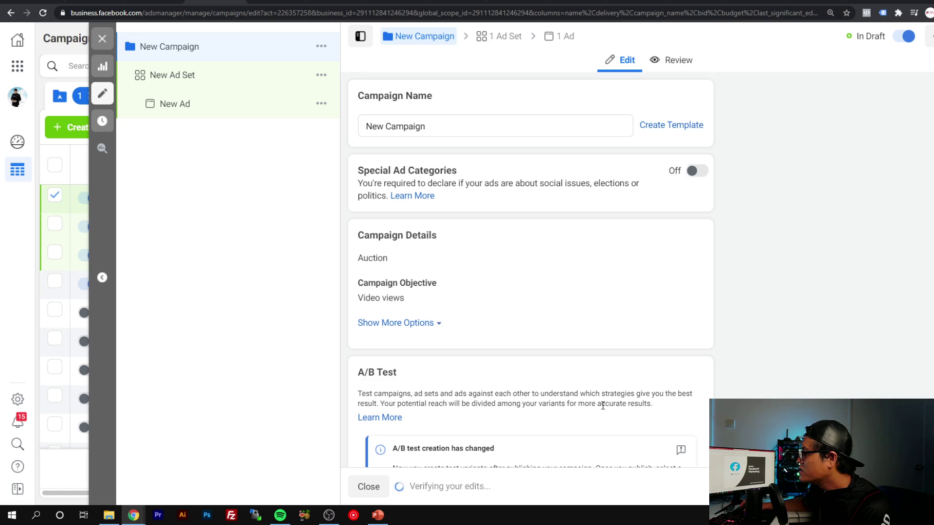
- Dismiss the optimization notice in the video views ad set and examine the ThruPlay and 2-Second Continuous Video Views delivery options
scroll(549, 322, down, 5)
click(238, 77)
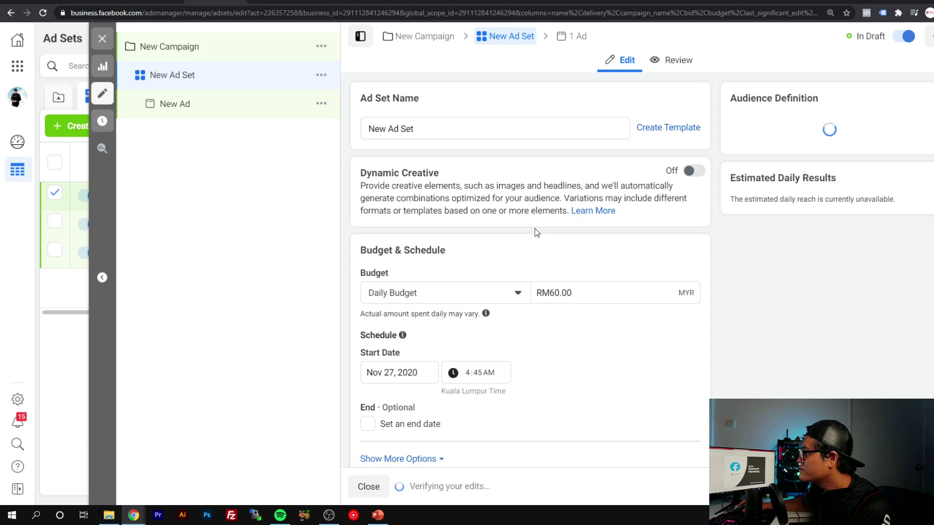
scroll(536, 232, down, 15)
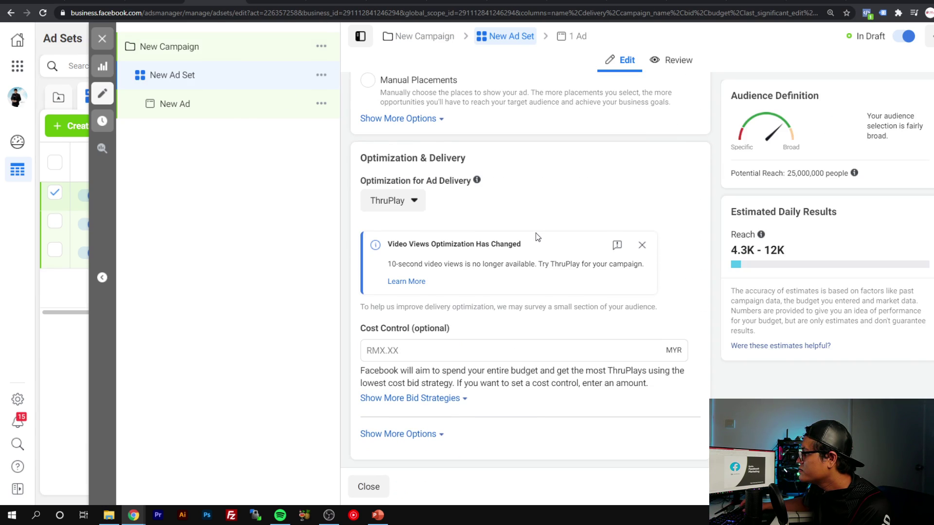
click(642, 245)
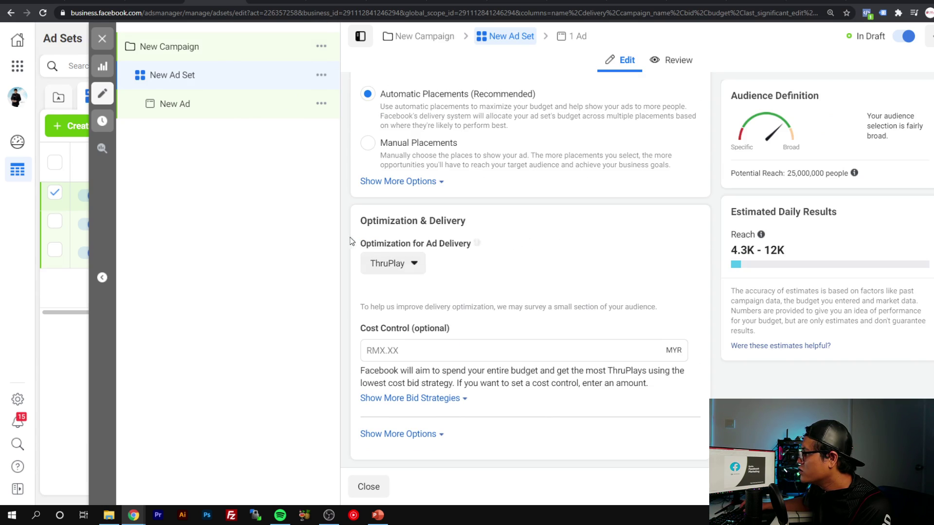
click(424, 268)
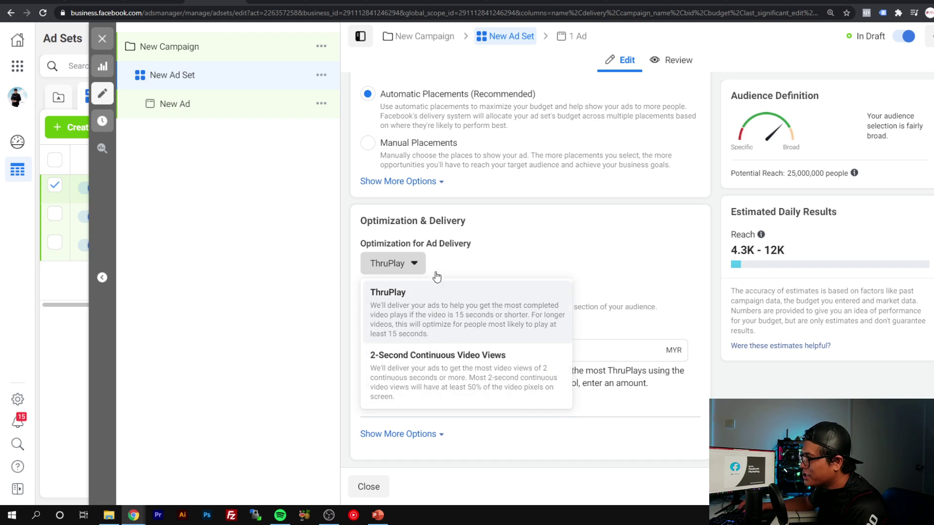
click(543, 259)
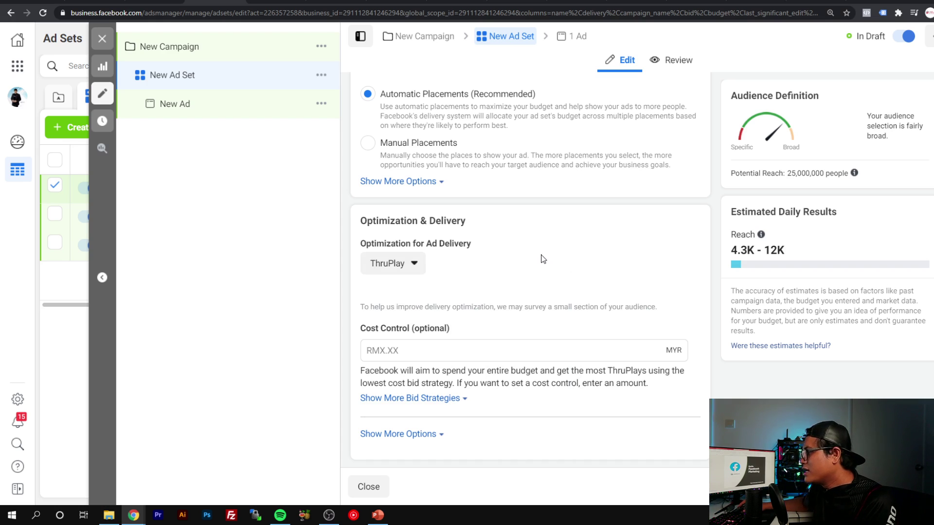
click(408, 271)
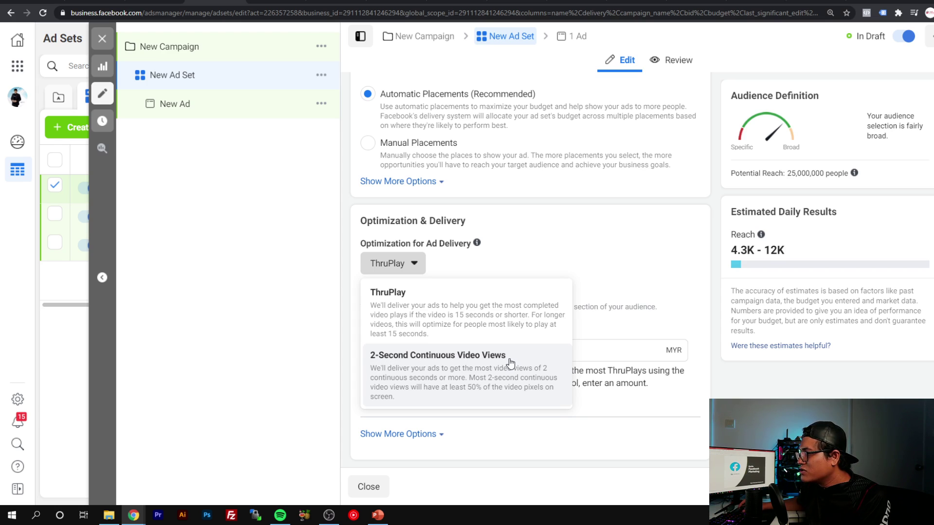
click(512, 230)
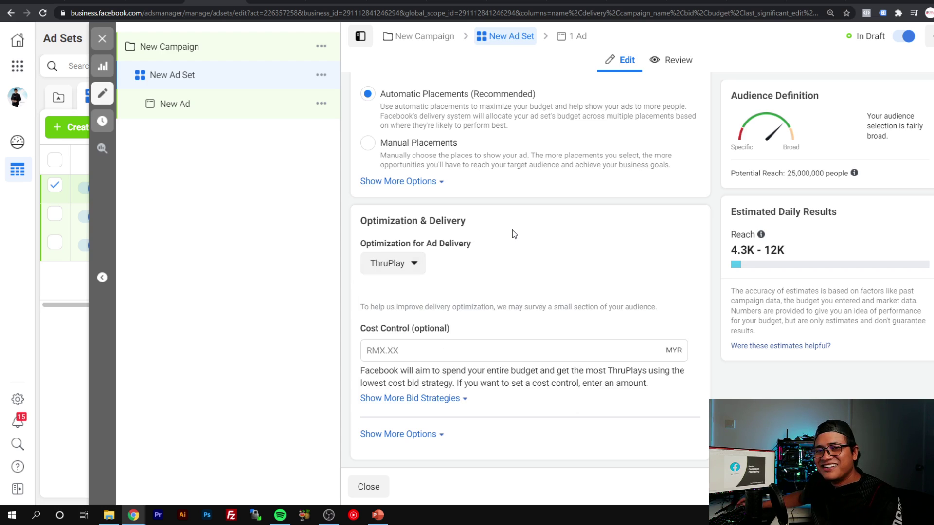